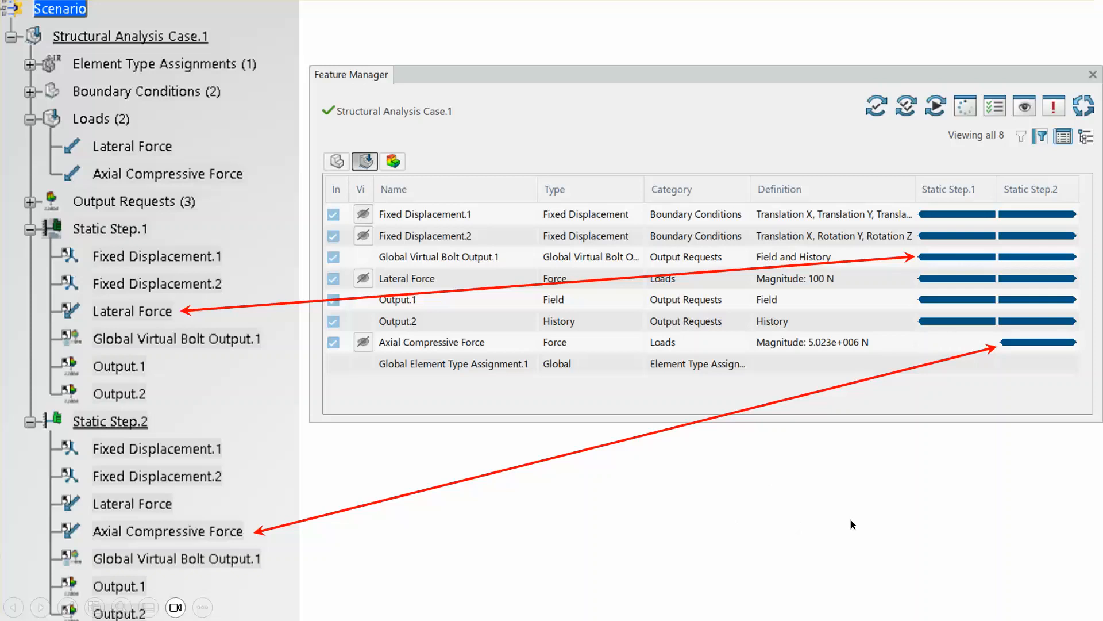
left_click(881, 521)
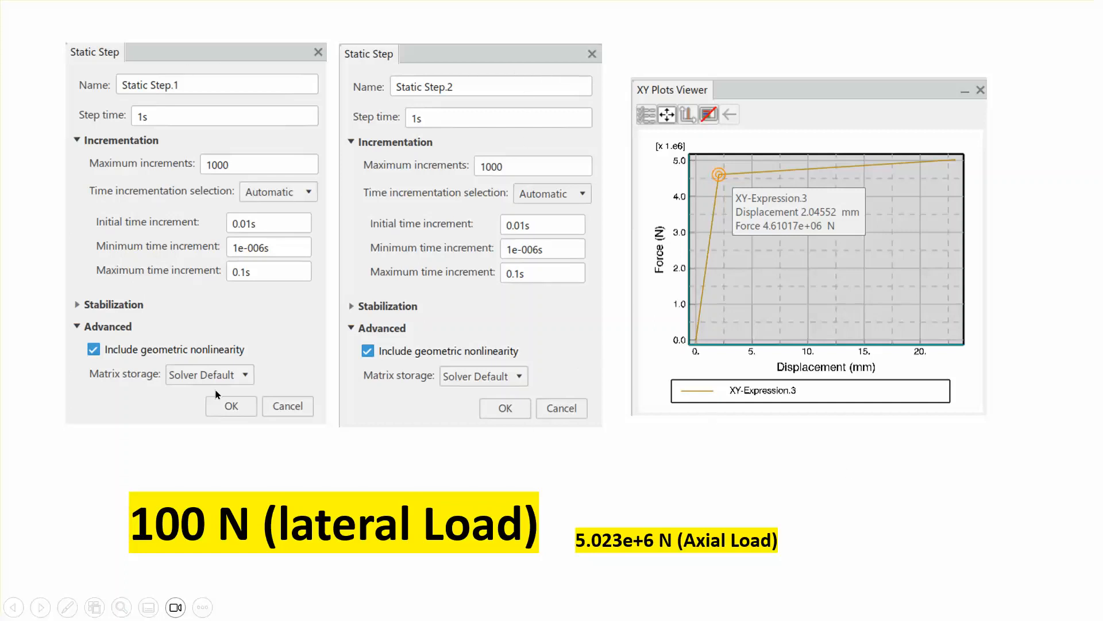
left_click(880, 500)
left_click(881, 504)
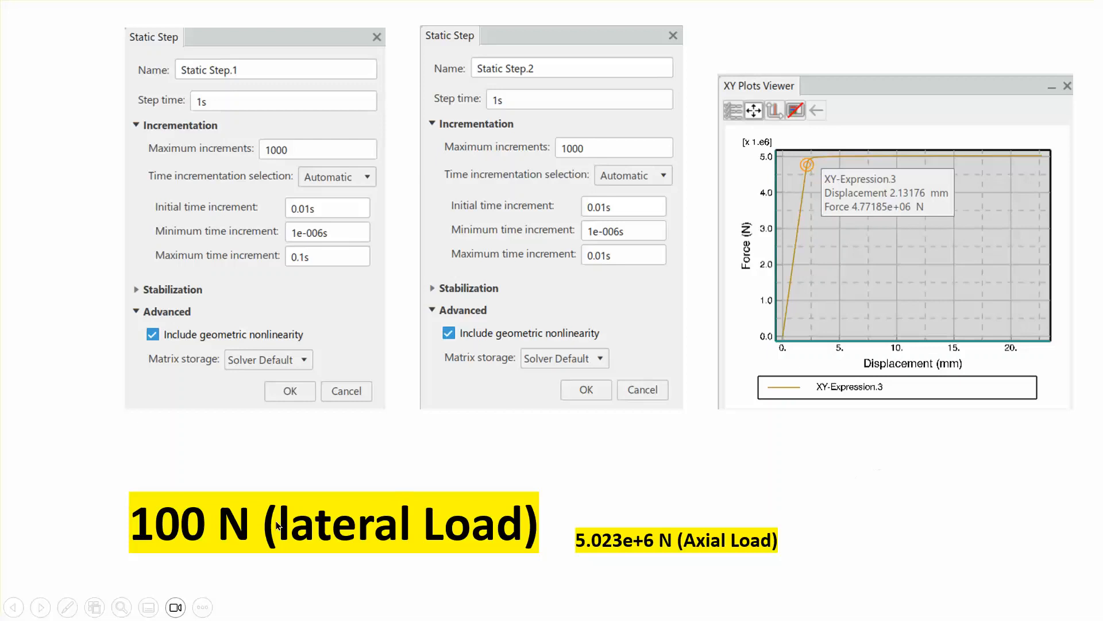
left_click(248, 473)
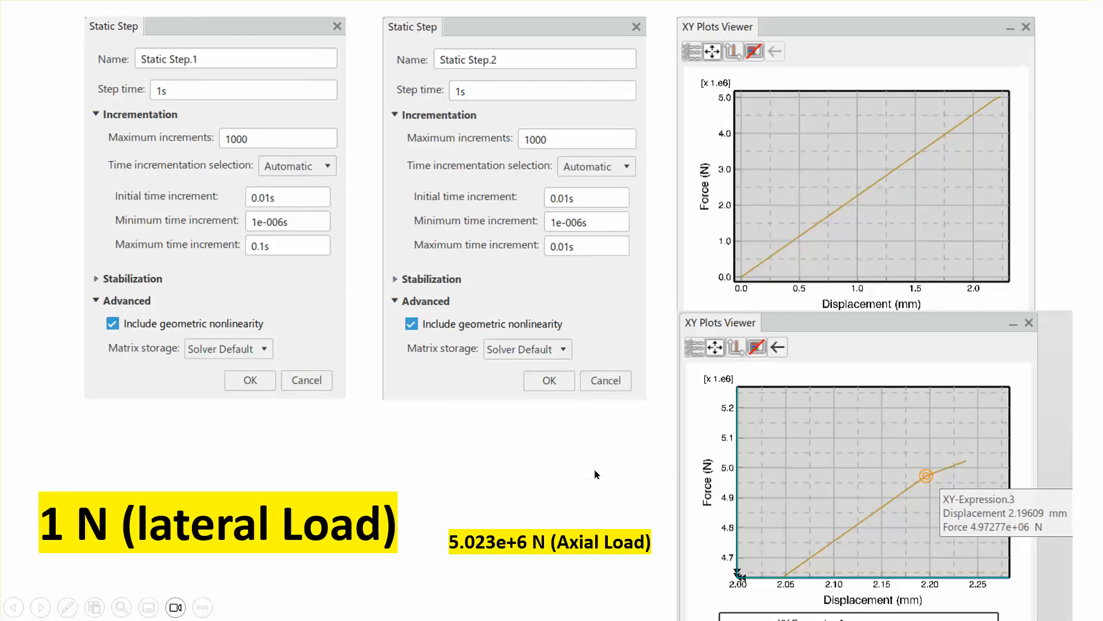
left_click(450, 460)
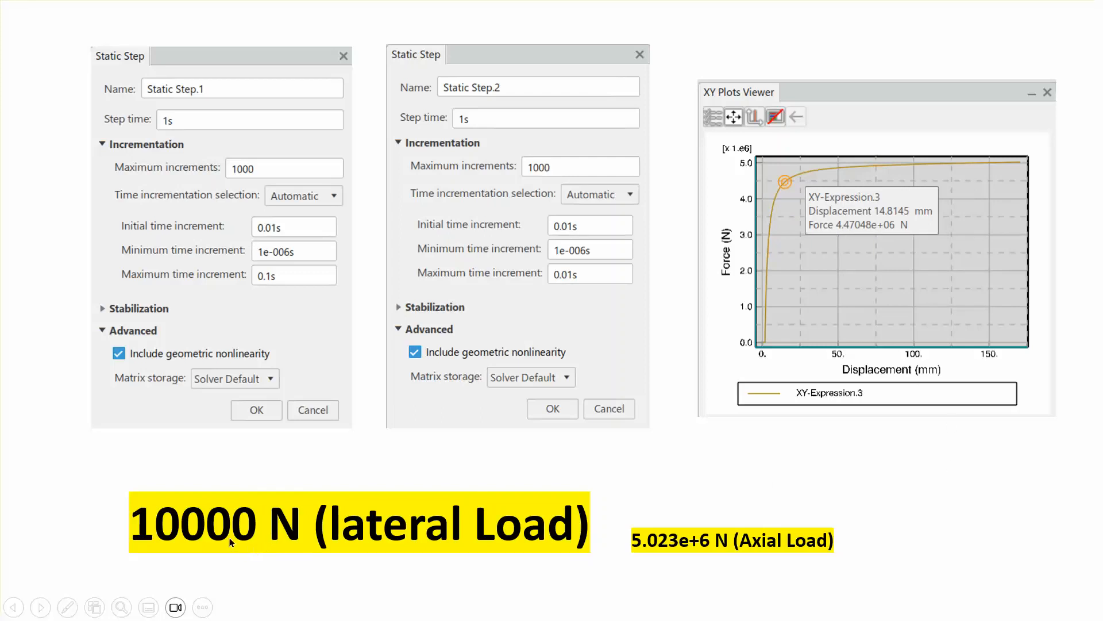
left_click(816, 475)
left_click(973, 490)
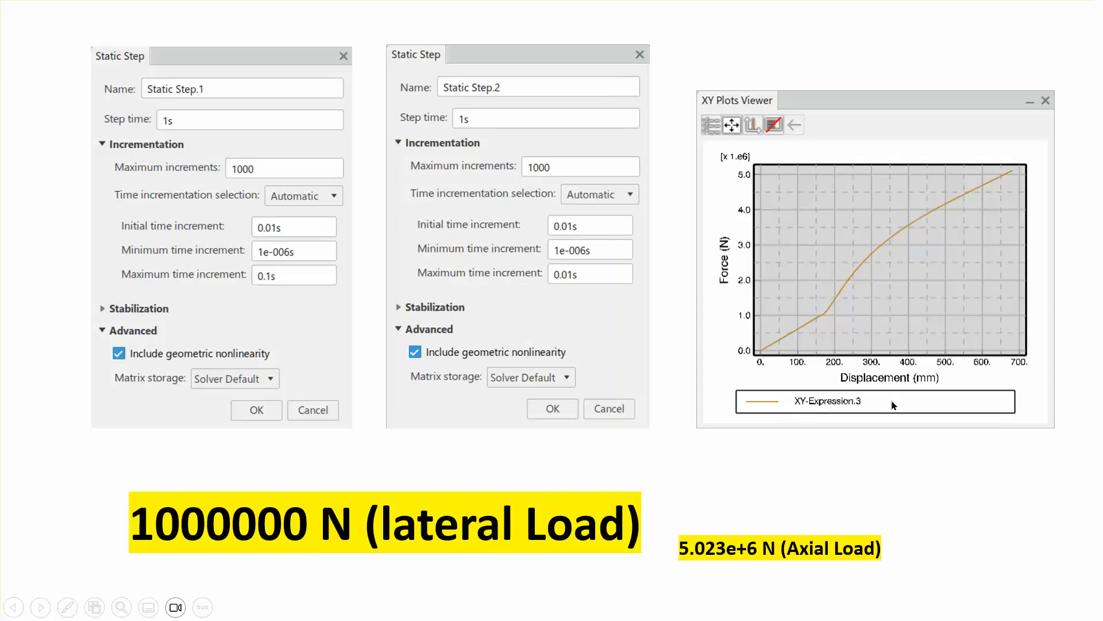
left_click(957, 500)
left_click(957, 496)
left_click(939, 487)
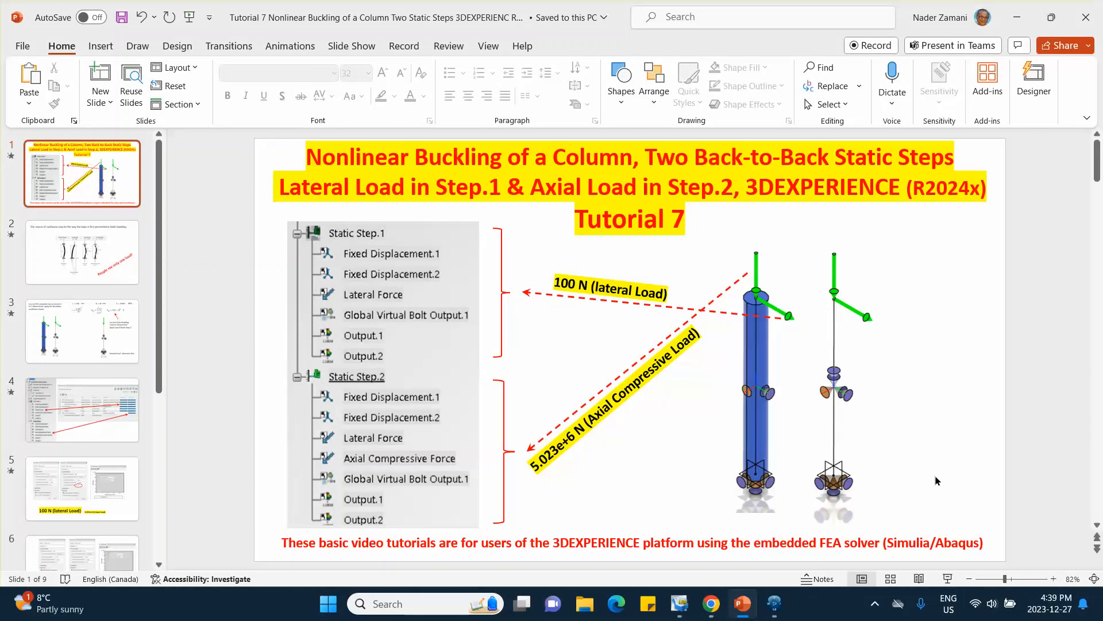
Step: Switch to 3DEXPERIENCE and begin a Point-Direction line with a new start point at coordinates 0, 0, 0 mm
left_click(774, 604)
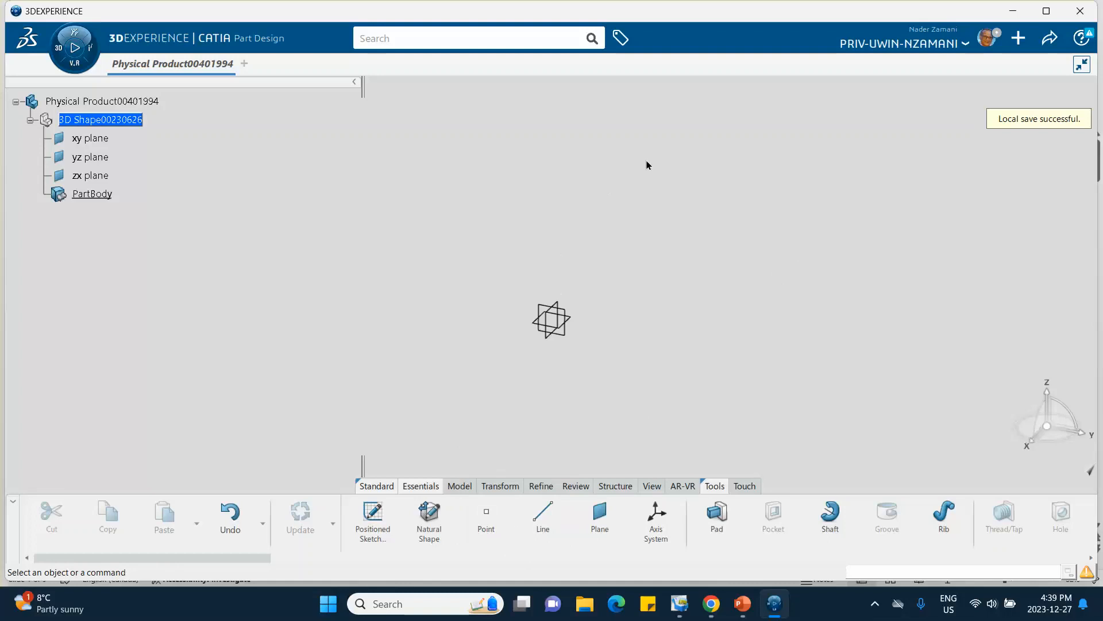
left_click(542, 519)
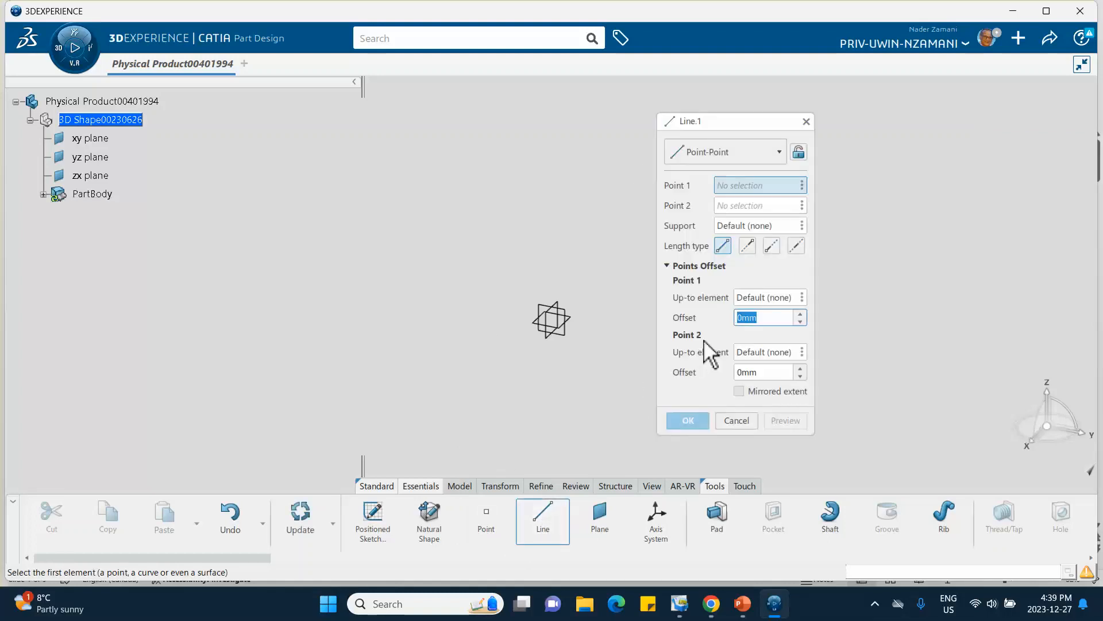
left_click(731, 152)
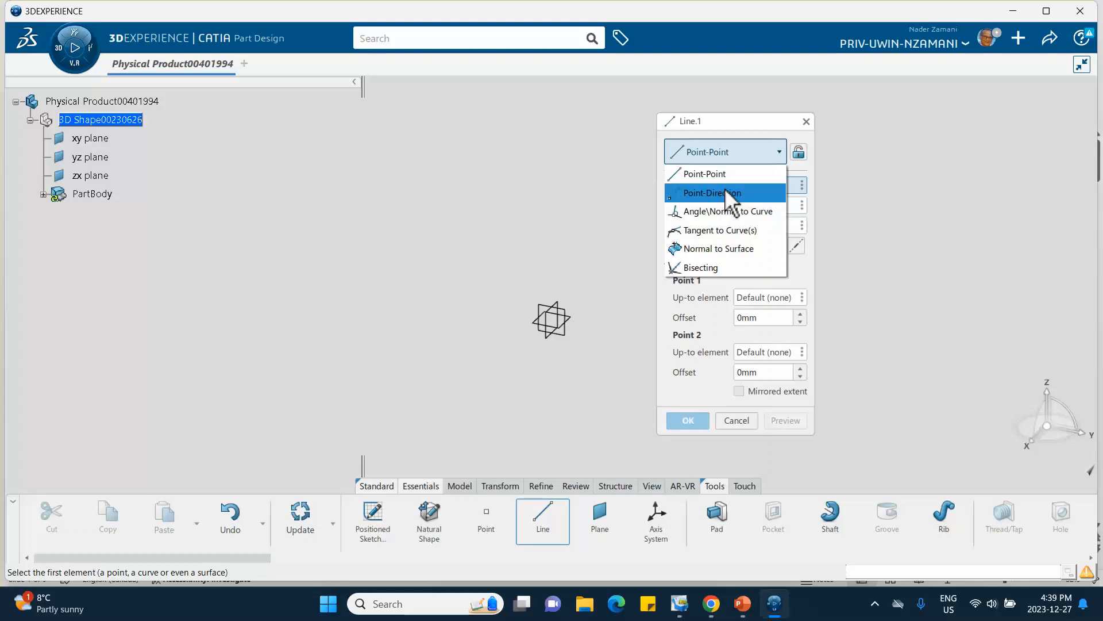
left_click(727, 194)
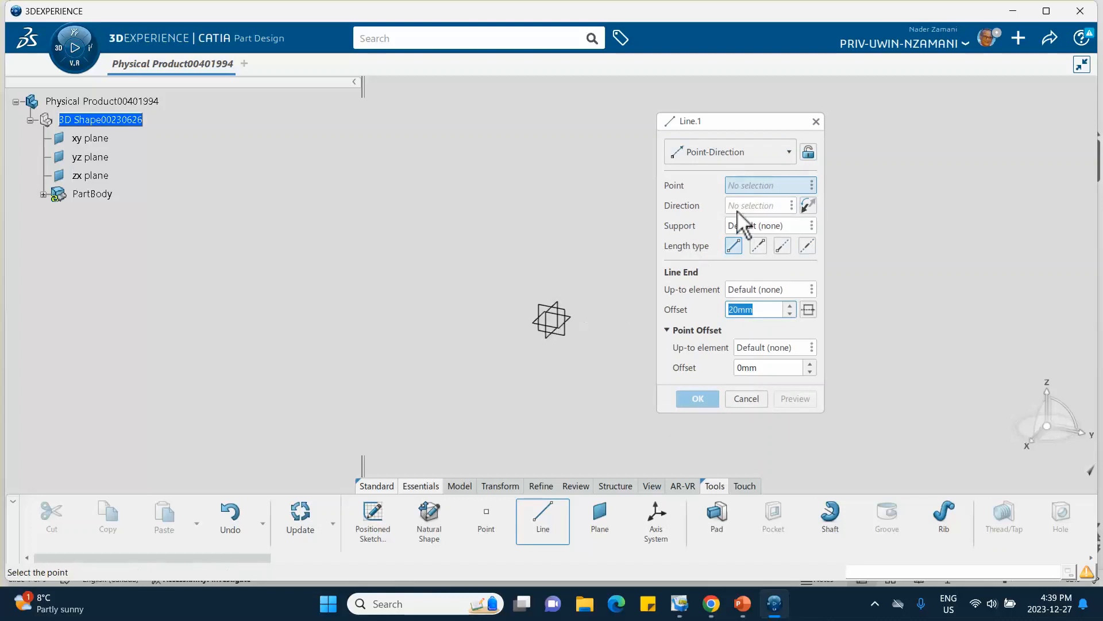
left_click(810, 185)
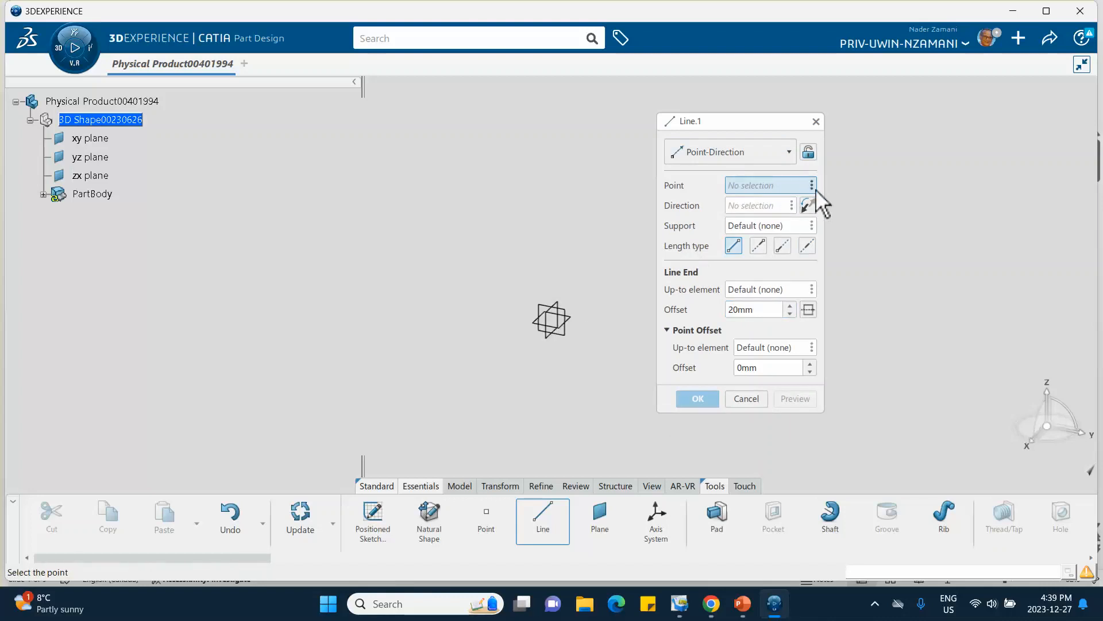
left_click(812, 185)
mouse_move(922, 198)
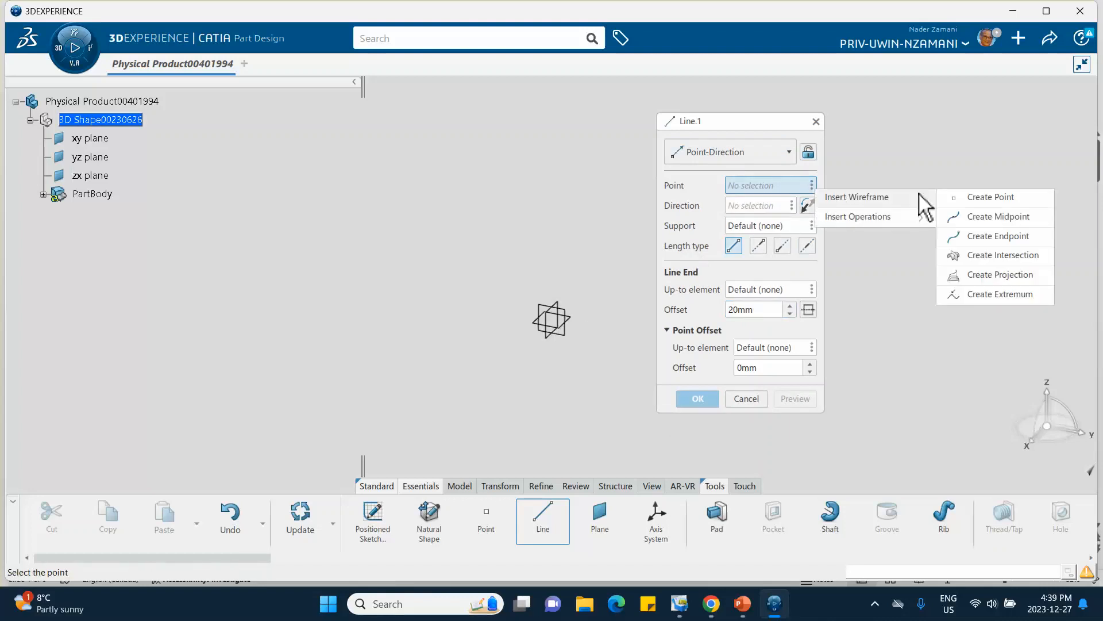
left_click(971, 198)
left_click(935, 378)
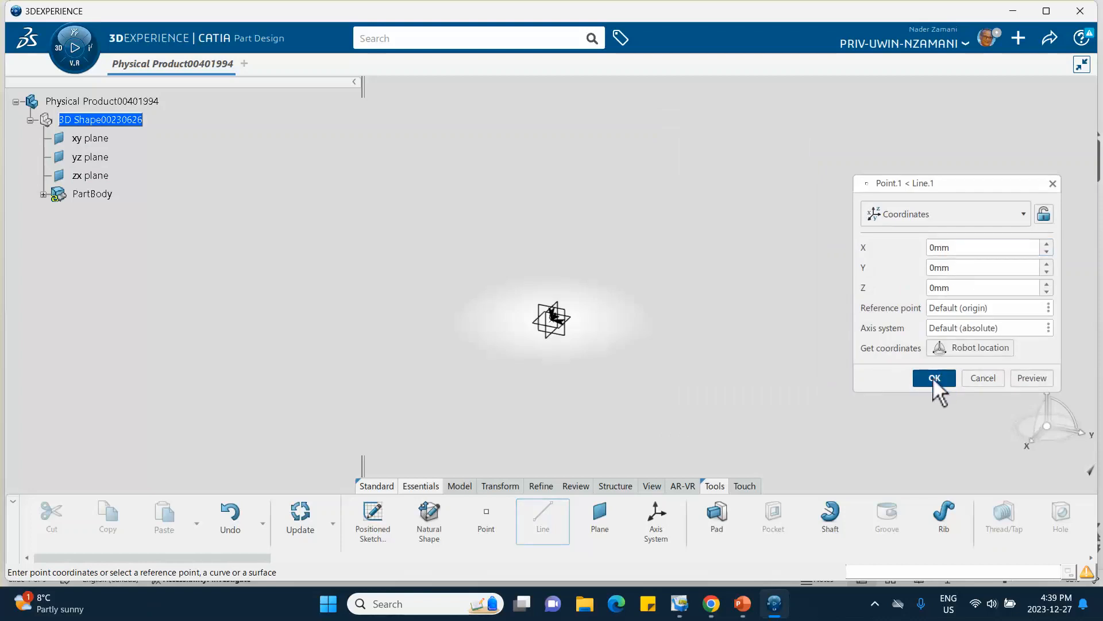
Step: Orient the line along the Z axis, set its end offset to 1000 mm, and create it
right_click(765, 199)
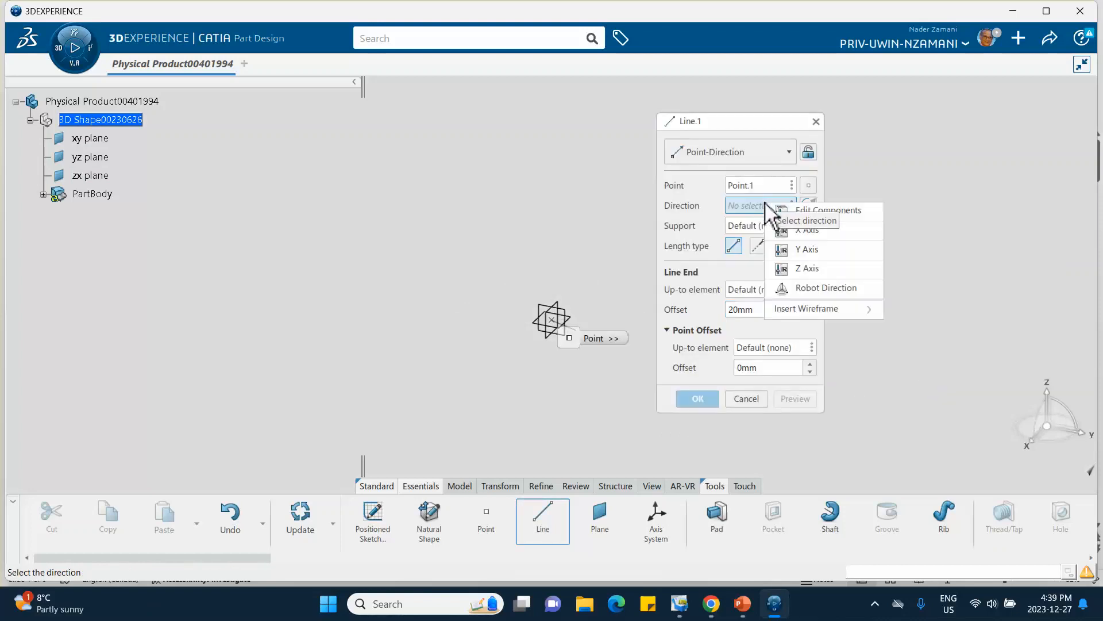
left_click(801, 271)
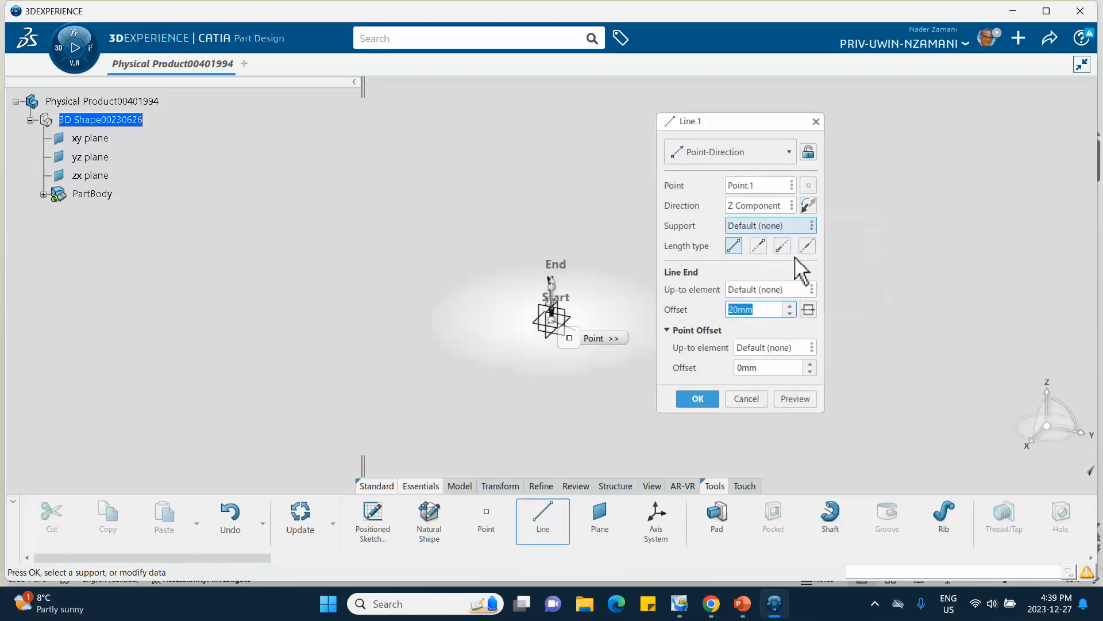
double_click(747, 310)
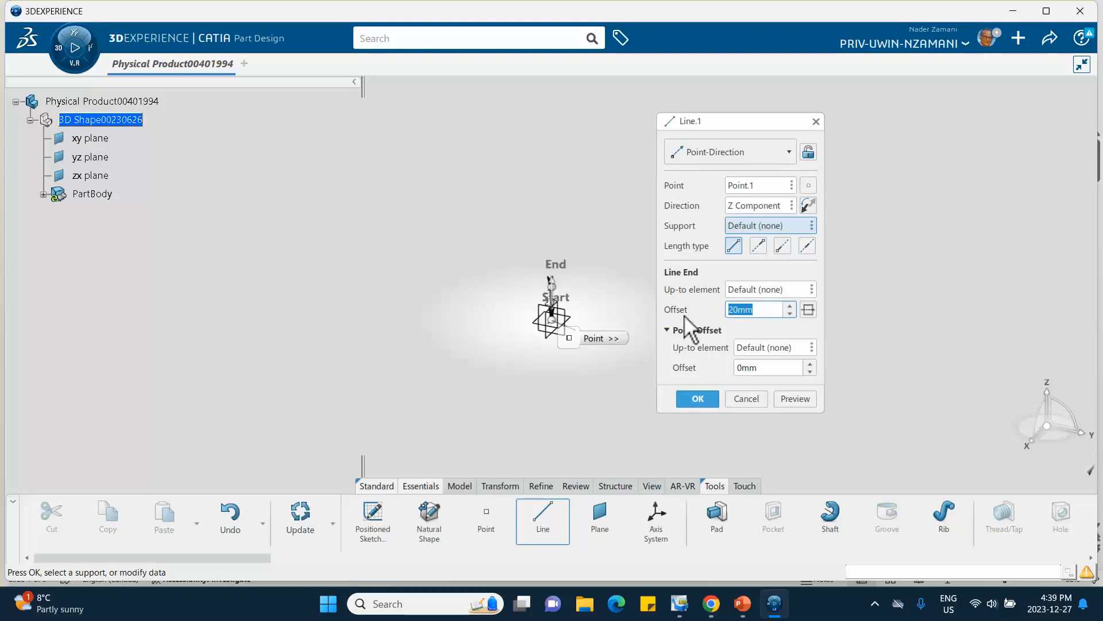
type("1000")
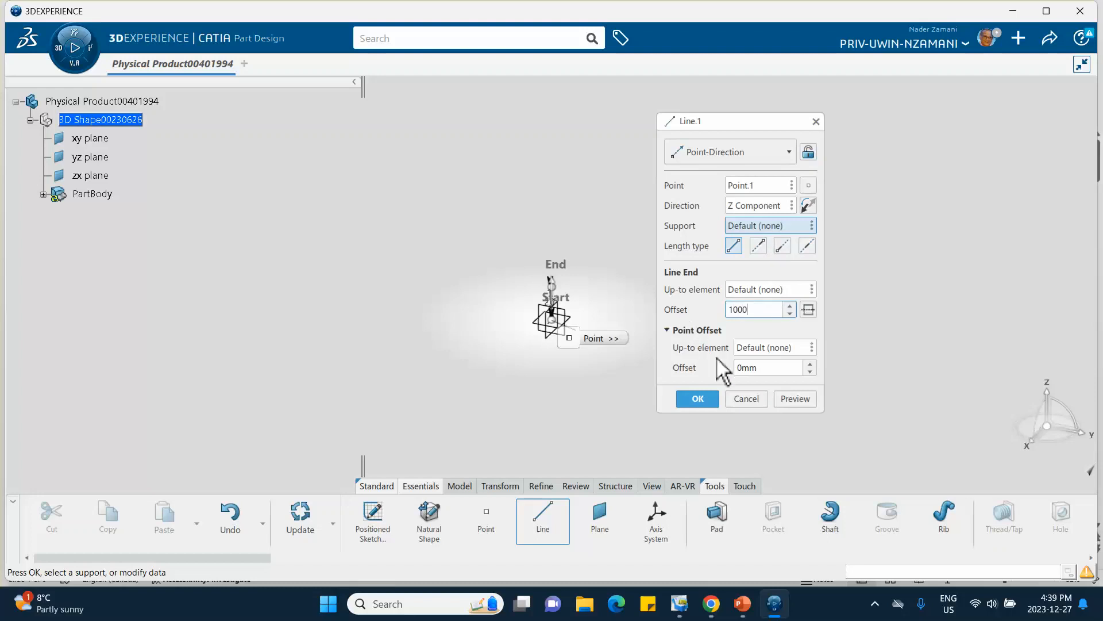
left_click(702, 396)
mouse_move(632, 237)
middle_mouse_down()
mouse_move(639, 308)
mouse_move(584, 288)
mouse_move(598, 360)
mouse_move(595, 213)
mouse_move(592, 255)
middle_mouse_up()
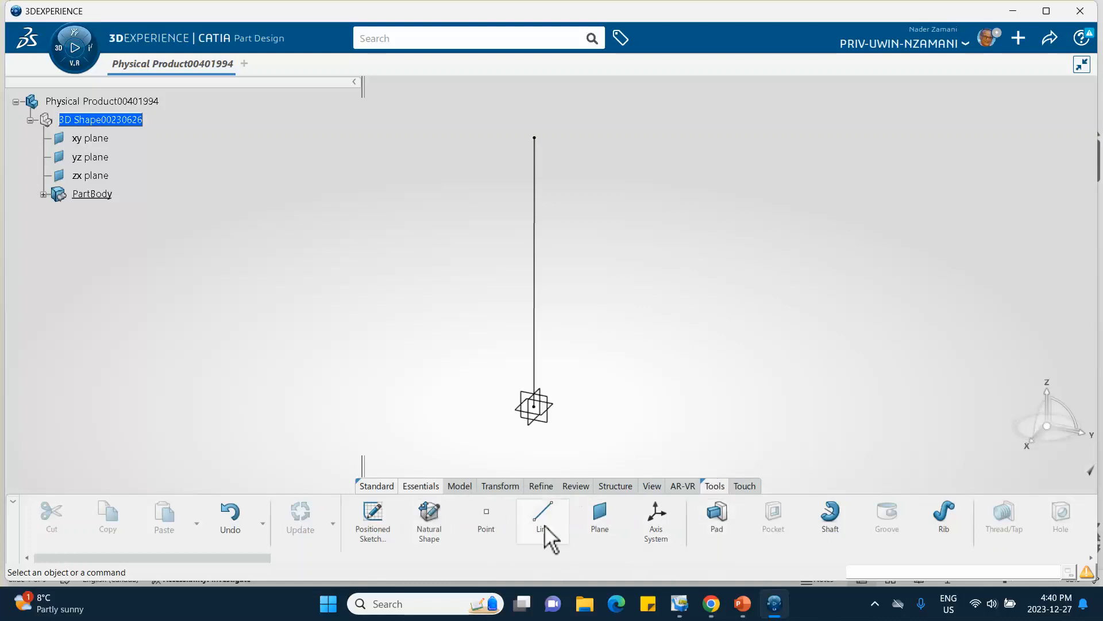
Step: Create one core material named Nonlinear_column_Dec_27_2023 with only the Simulation Domain included
left_click_drag(209, 555, 709, 557)
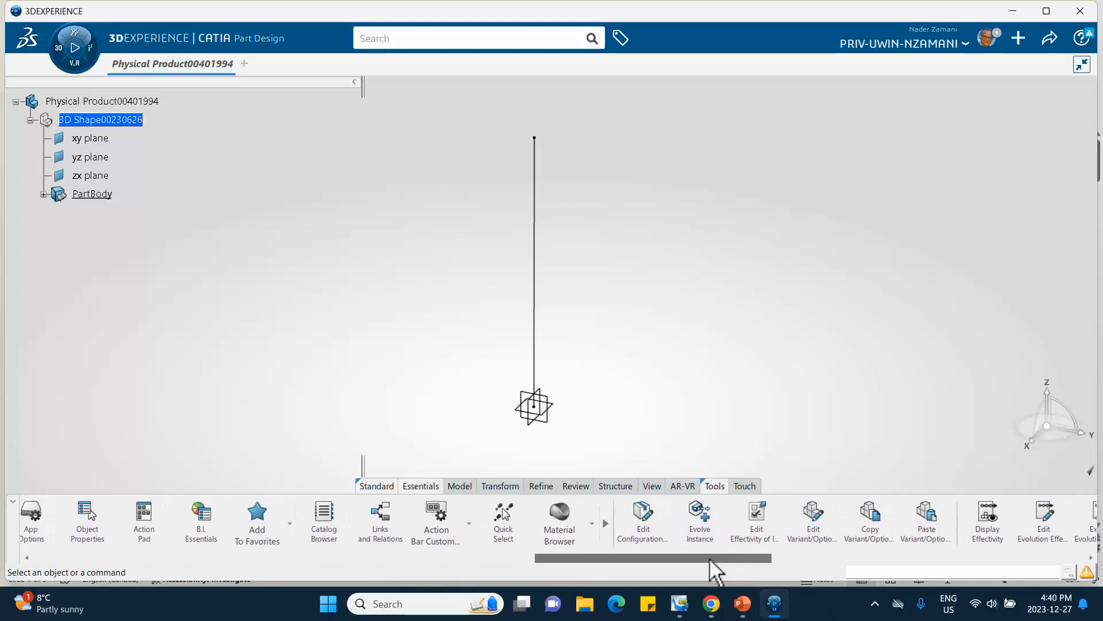
left_click(596, 524)
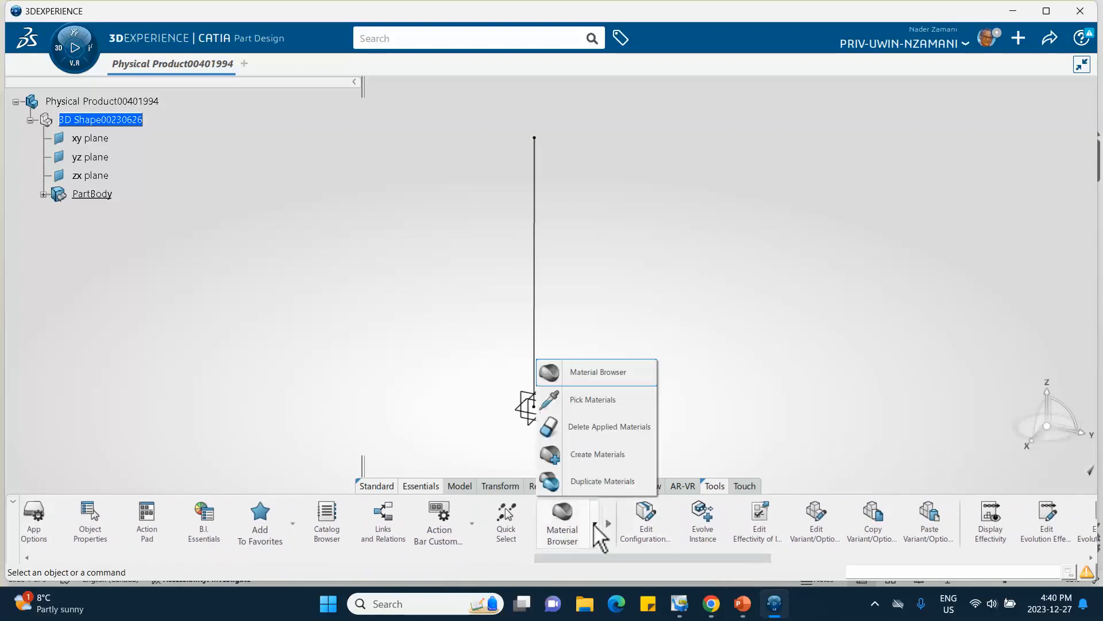
left_click(588, 457)
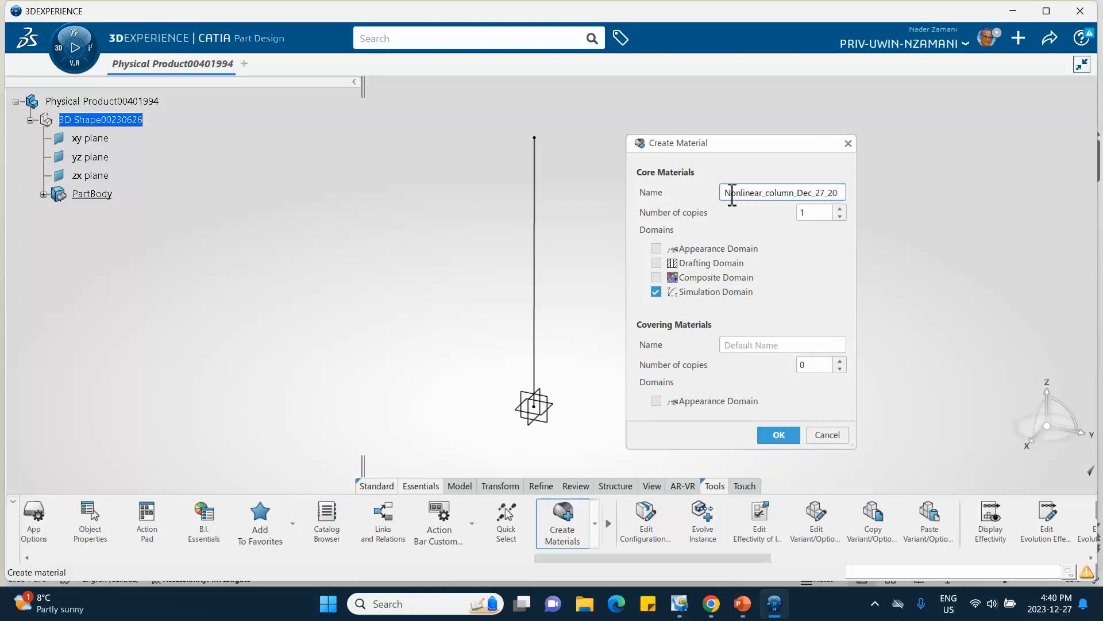
type("3")
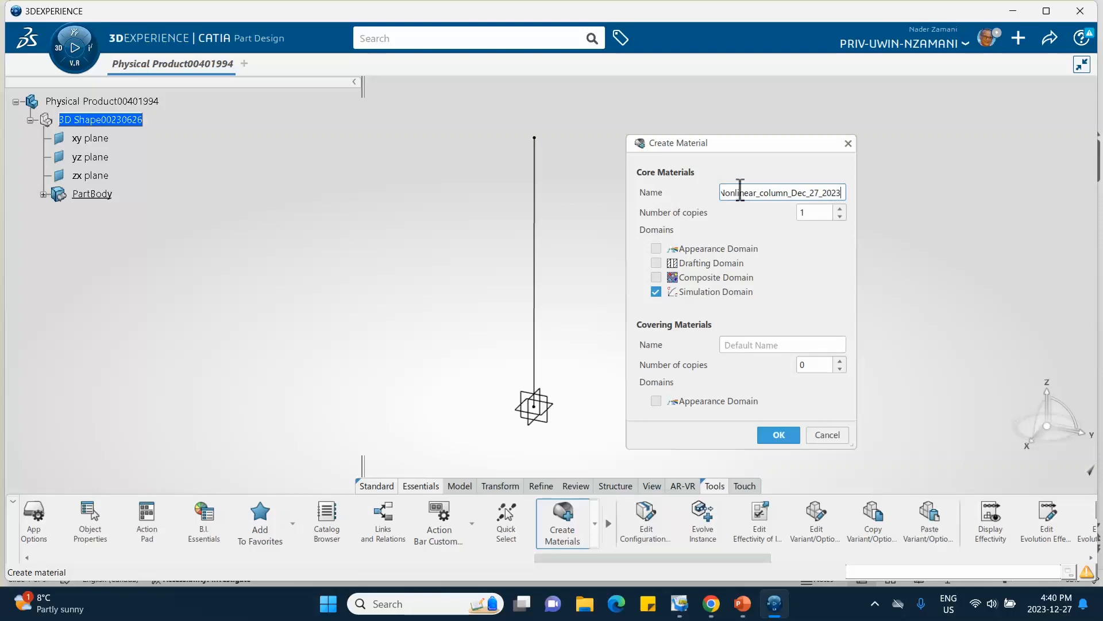
left_click(780, 435)
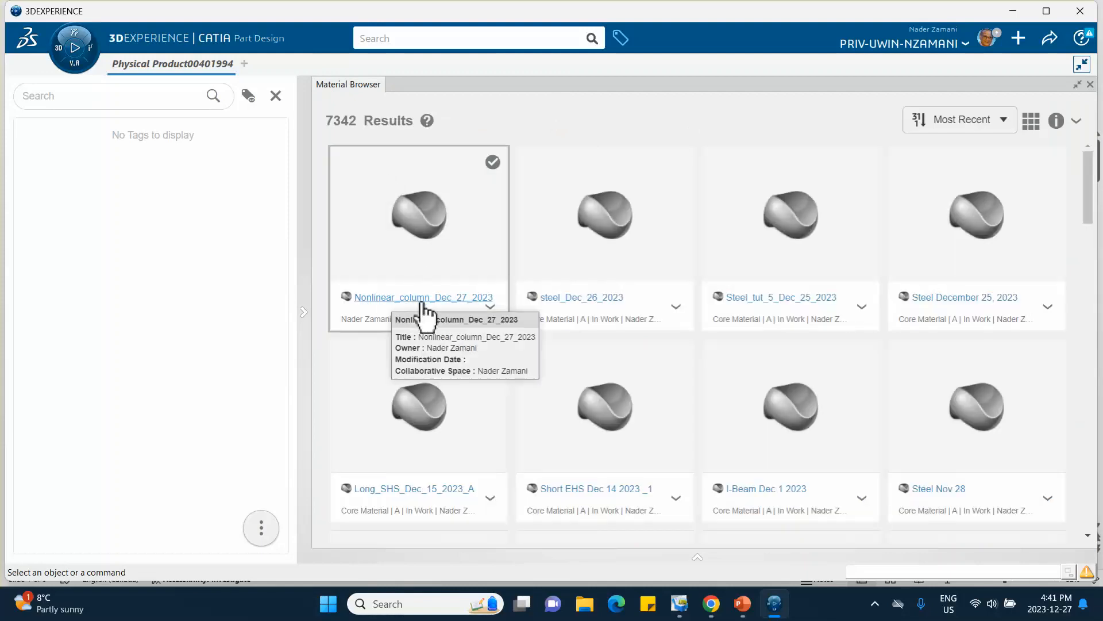
Step: Apply the Nonlinear_column_Dec_27_2023 material to the root physical product
left_click(490, 313)
left_click(490, 310)
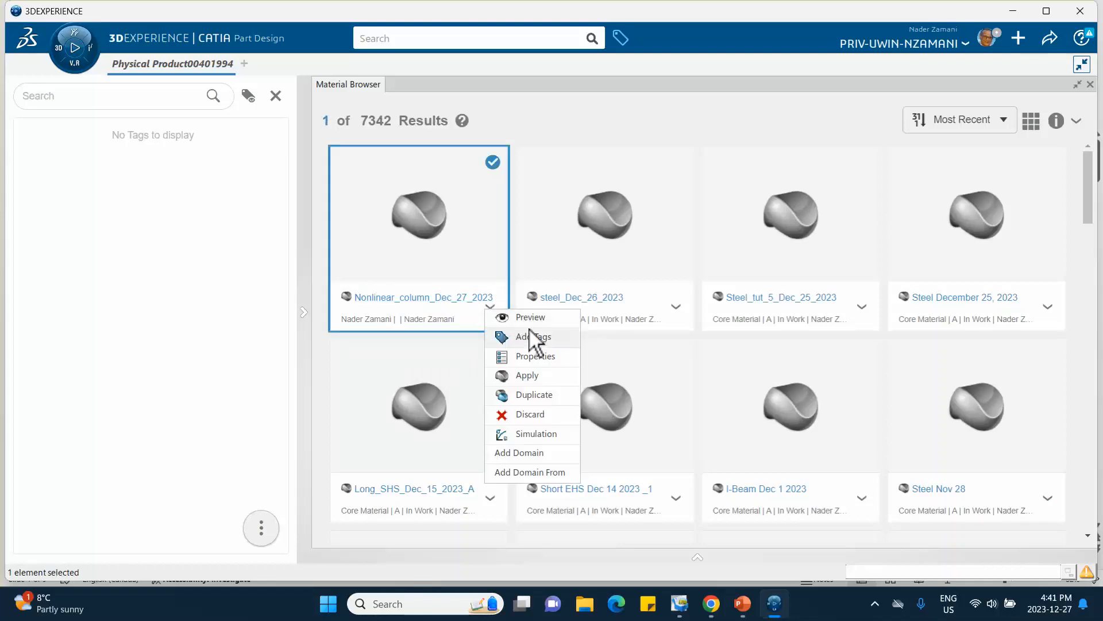
left_click(534, 375)
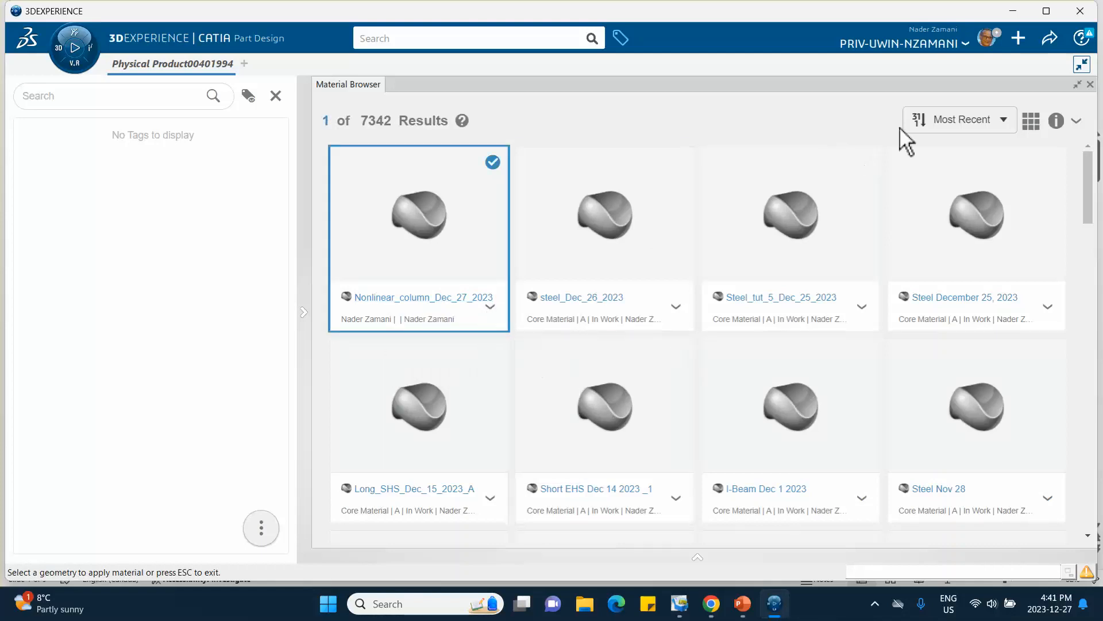
left_click(1090, 85)
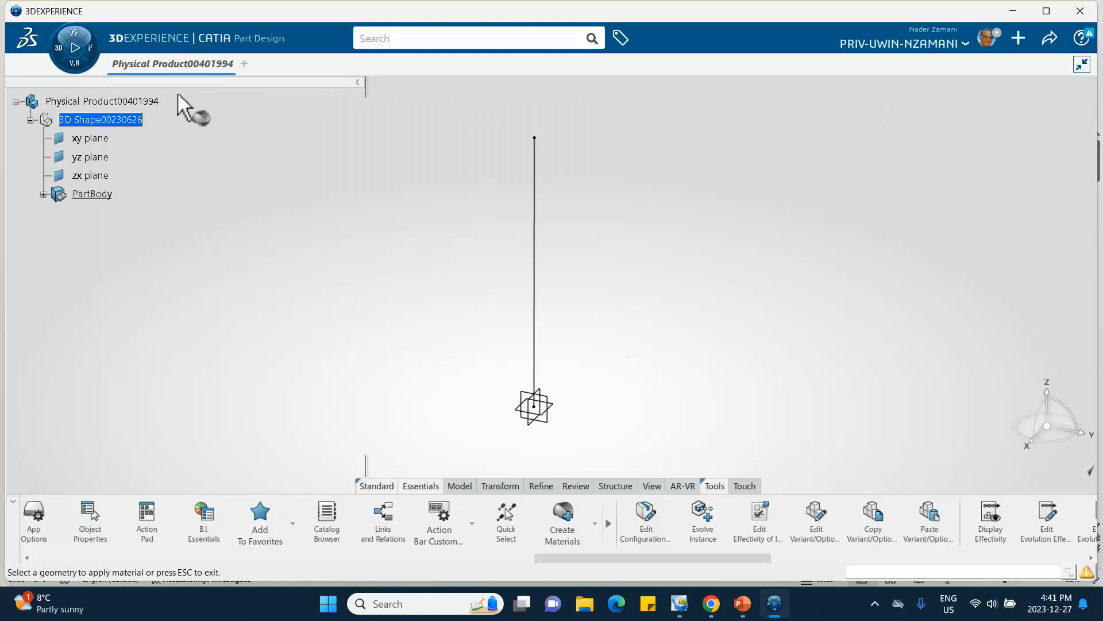
left_click(134, 101)
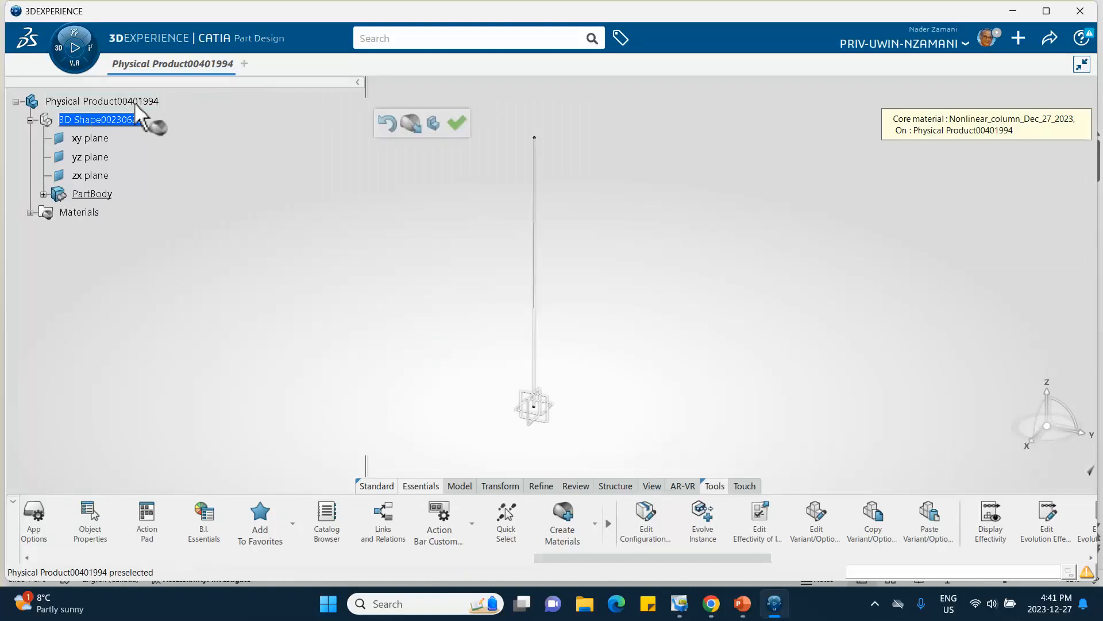
left_click(458, 123)
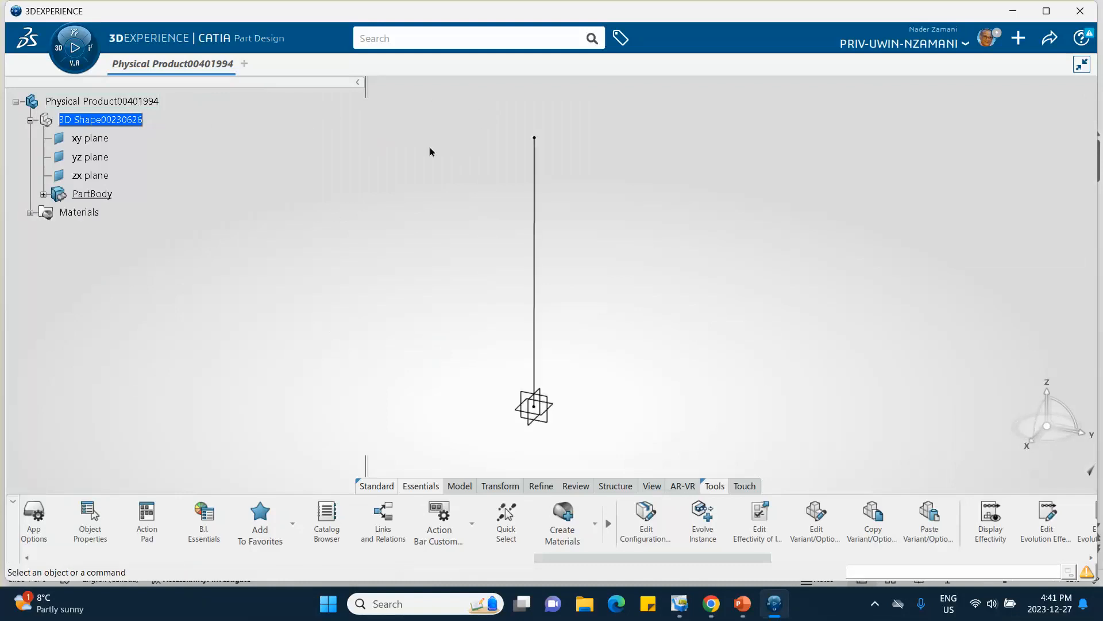
Step: Open the simulation domain definition of the applied Nonlinear_column_Dec_27_2023 material for editing
left_click(30, 213)
left_click(43, 232)
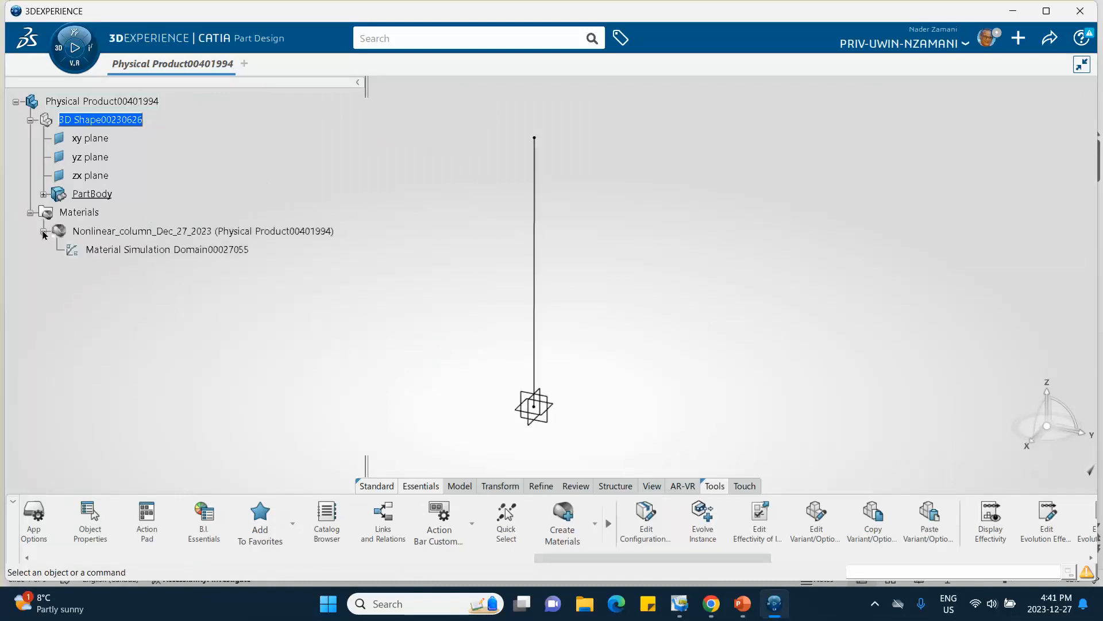
left_click(143, 250)
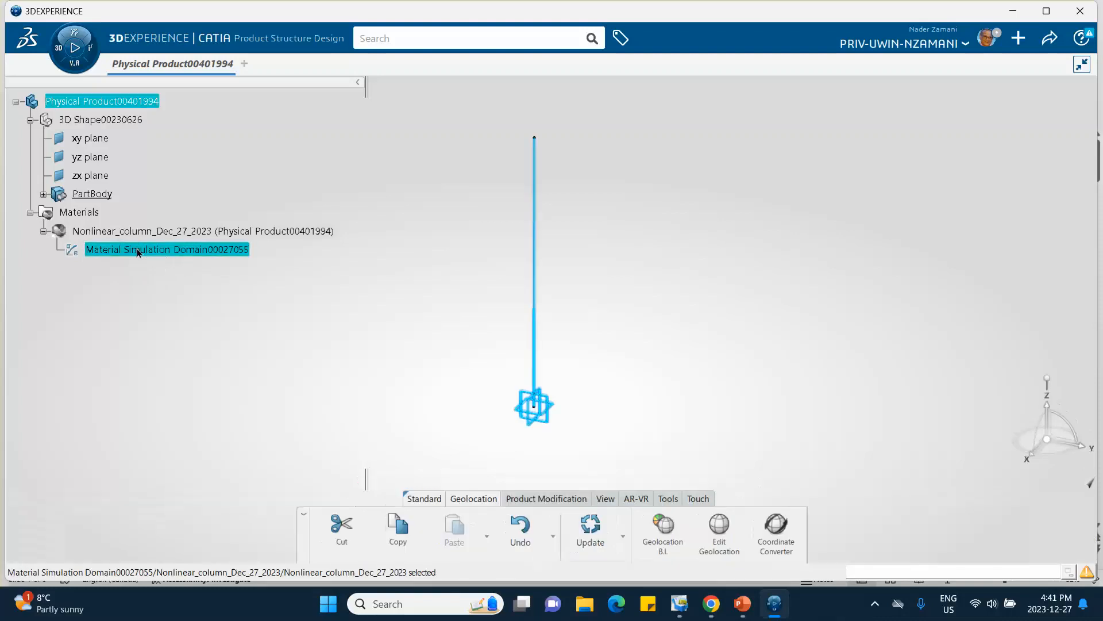
double_click(136, 249)
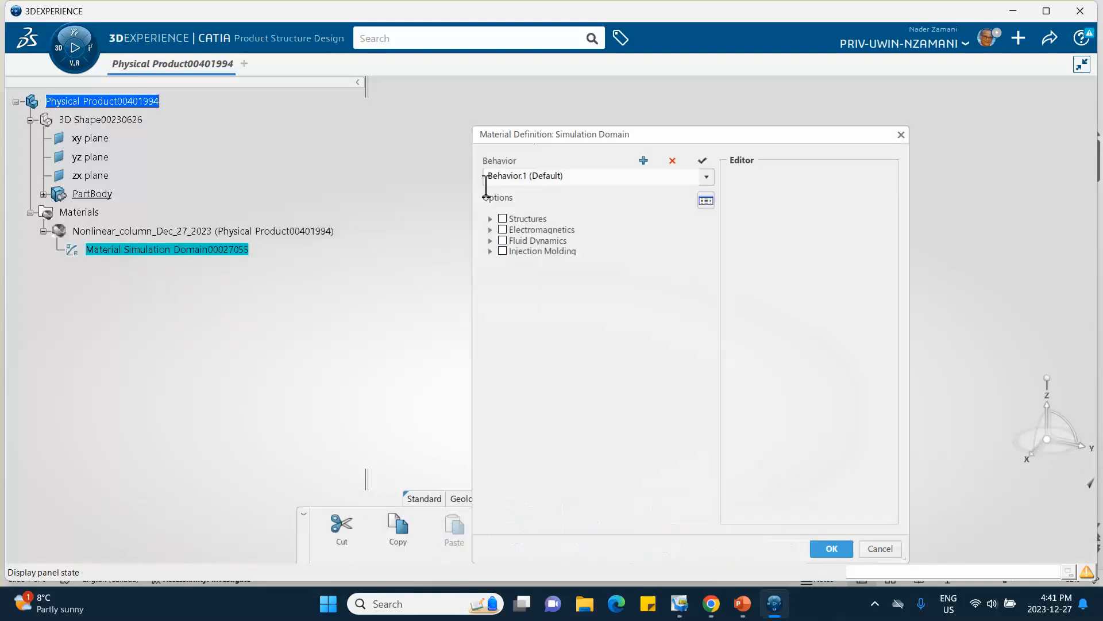
Step: Add the Elastic option to the material behavior, under the Abaqus Multiphysics mechanical elasticity options
left_click(490, 218)
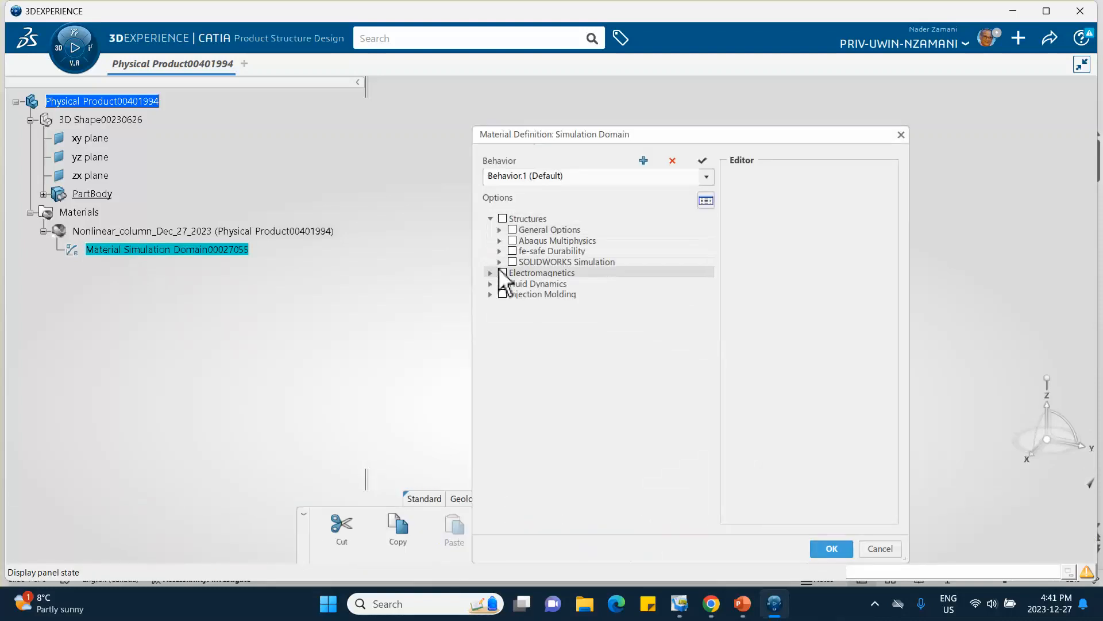
left_click(500, 241)
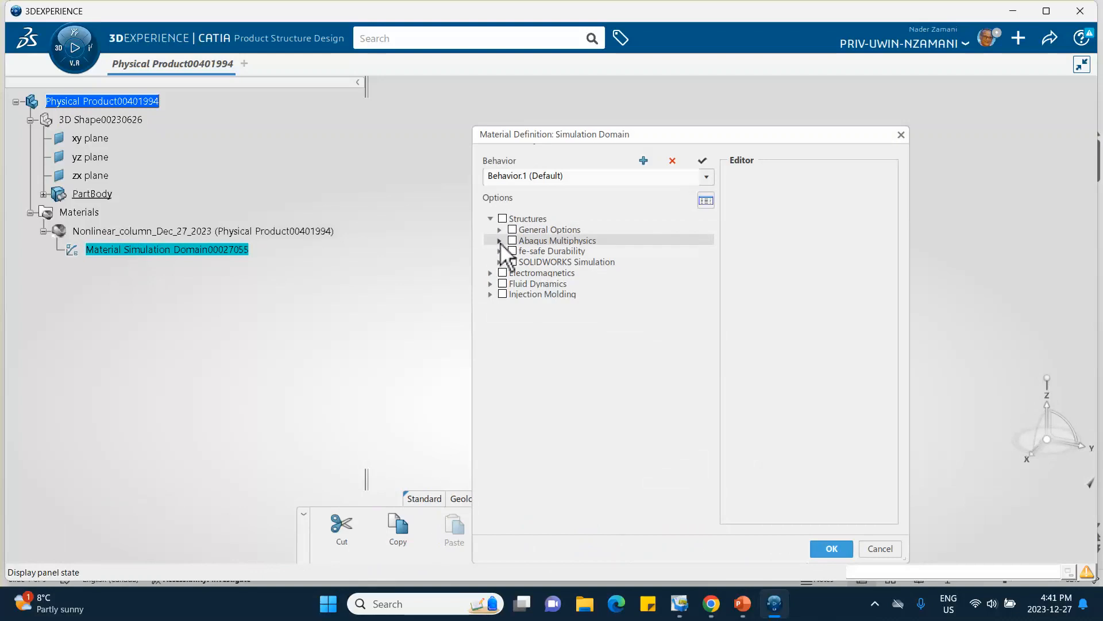
left_click(509, 251)
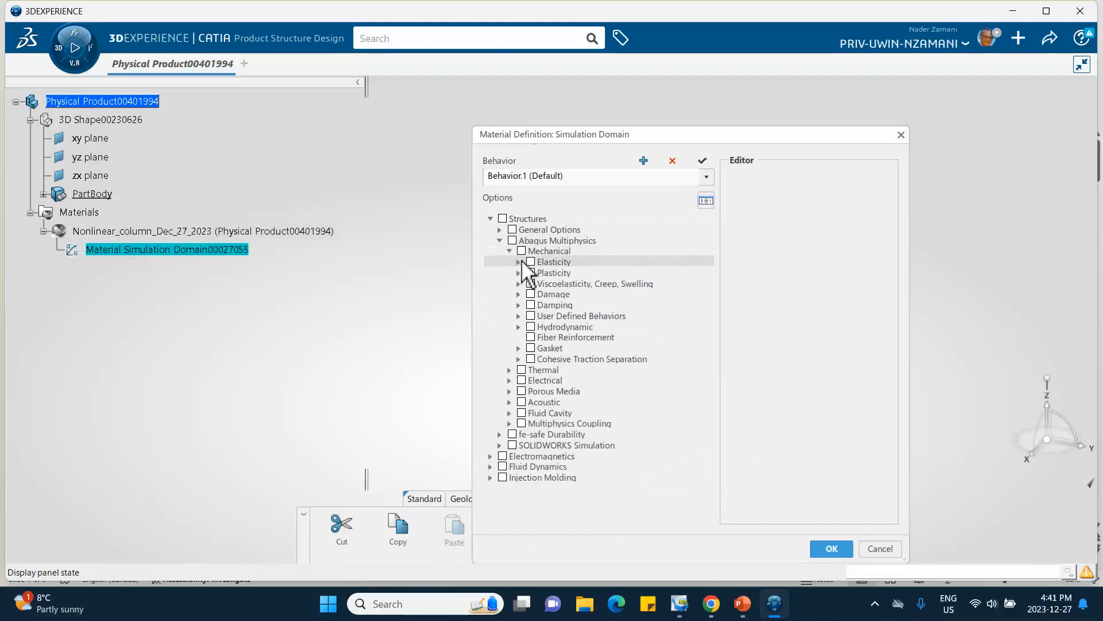
left_click(519, 262)
left_click(539, 272)
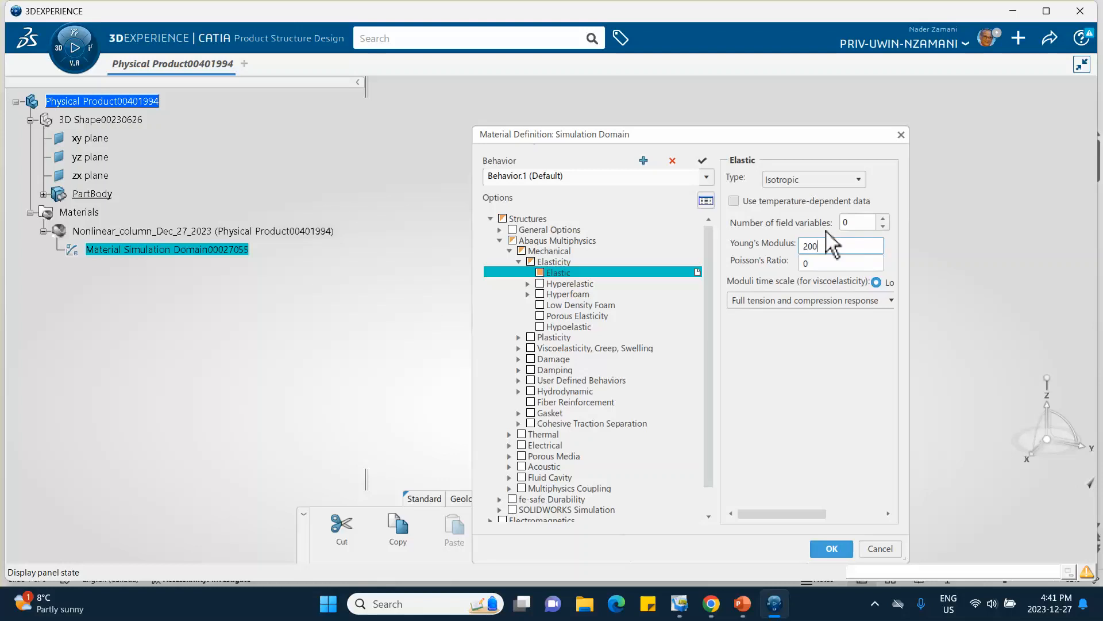
Step: Set the elastic Young's modulus to 200000 MPa and Poisson's ratio to 0.3, and accept the material definition
left_click(829, 266)
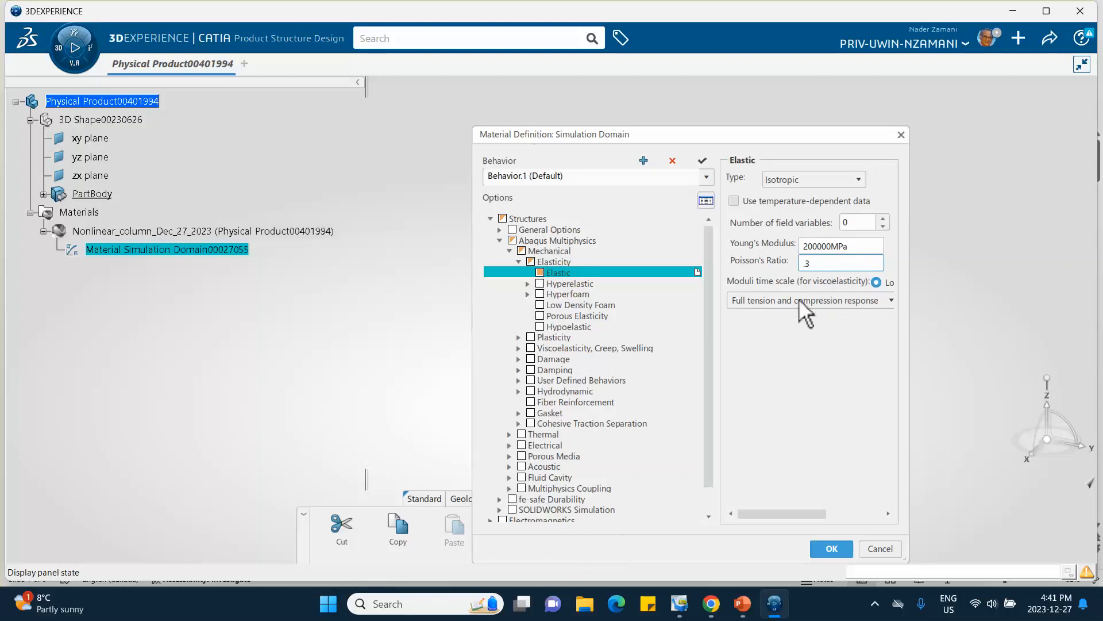
left_click(830, 551)
left_click(668, 372)
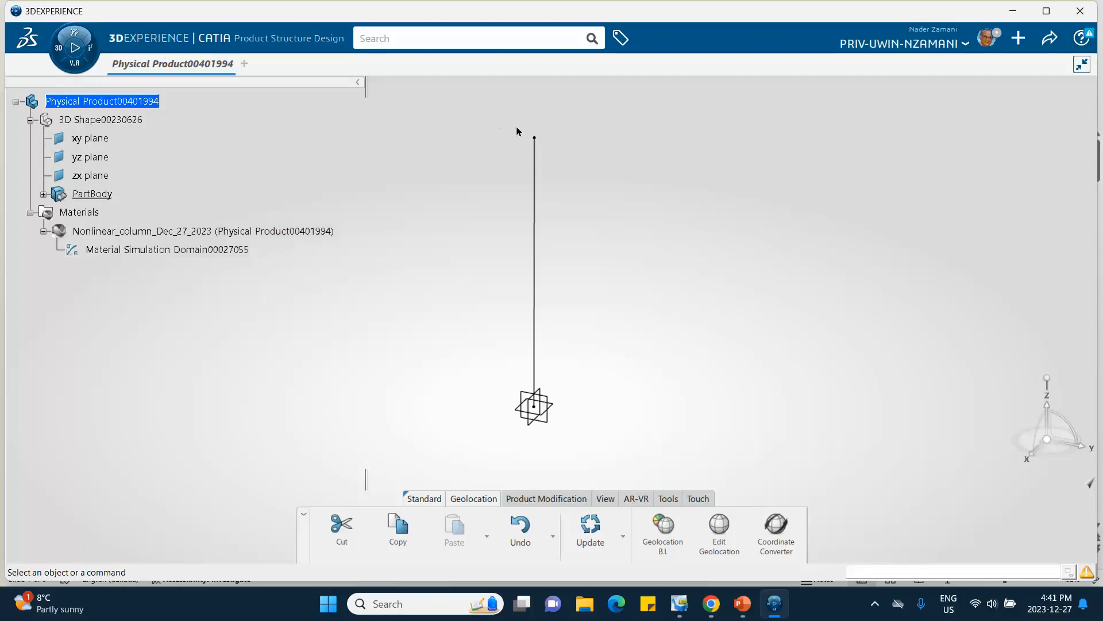
Step: Switch to the Structural Model Creation app and insert a finite element model for the physical product
left_click(57, 51)
left_click(64, 53)
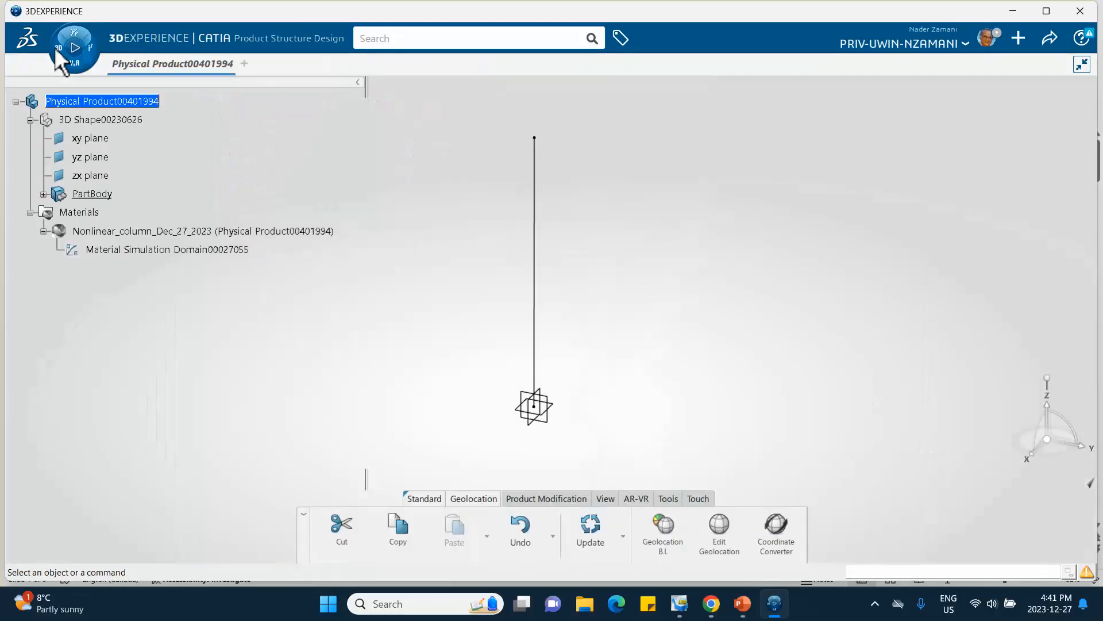
left_click(64, 51)
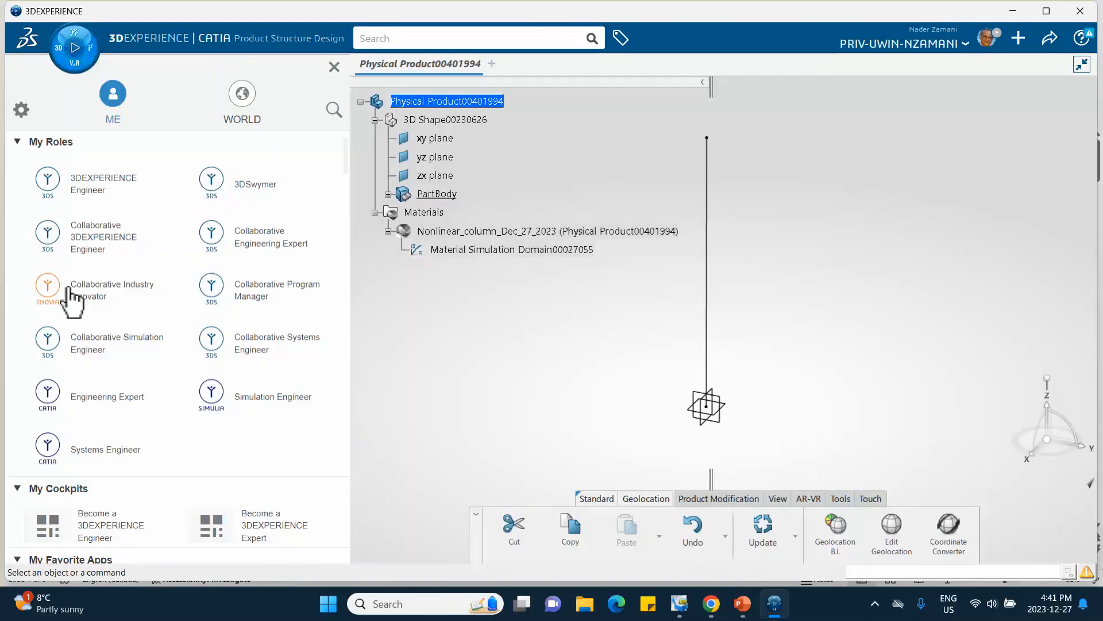
scroll(68, 426, "down", 1)
scroll(68, 426, "down", 3)
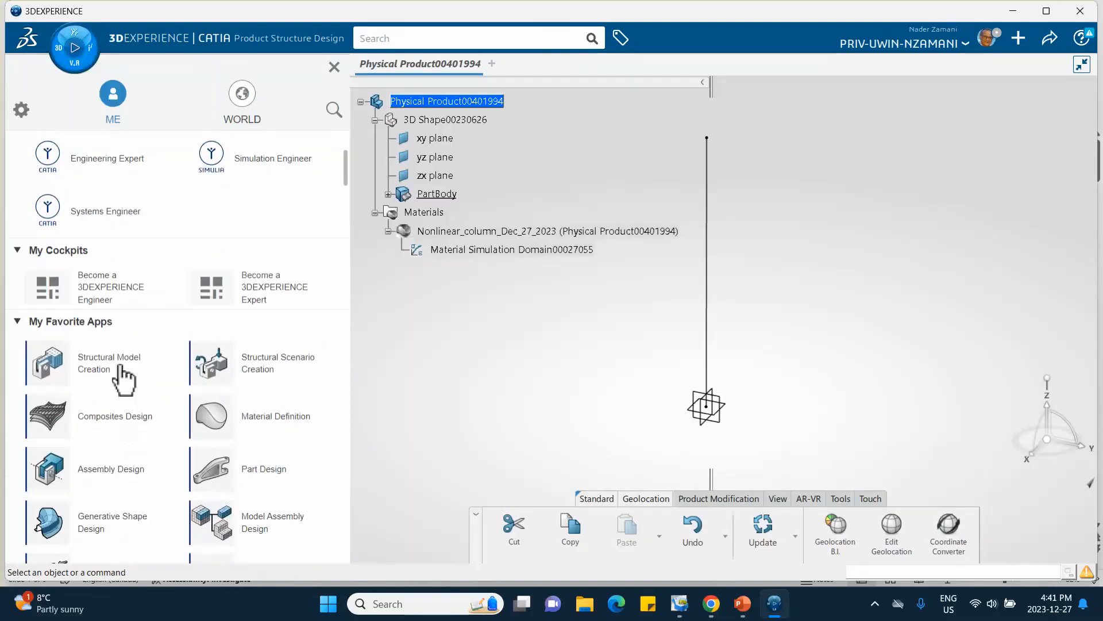
left_click(108, 374)
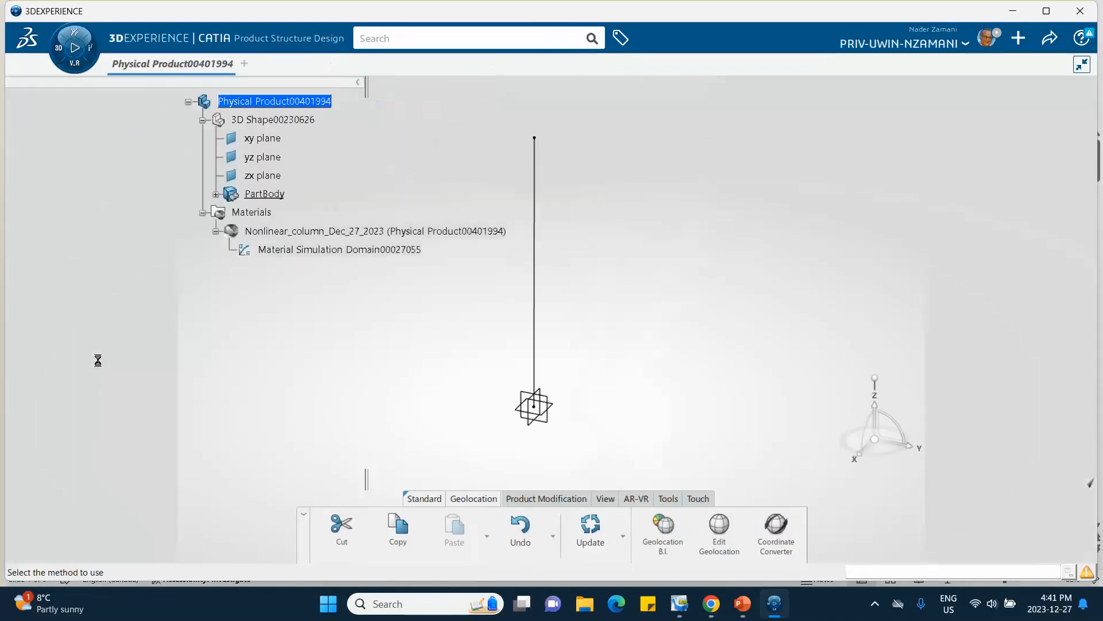
left_click(593, 322)
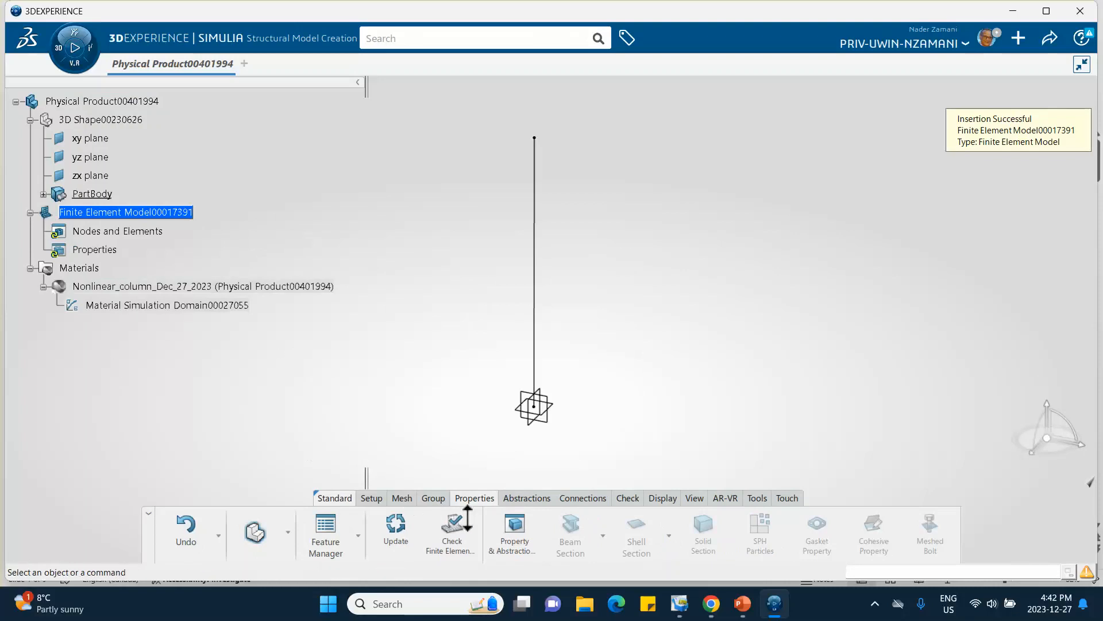
Step: Create a beam mesh on the column's PartBody with linear elements and a 100 mm mesh size
left_click(401, 497)
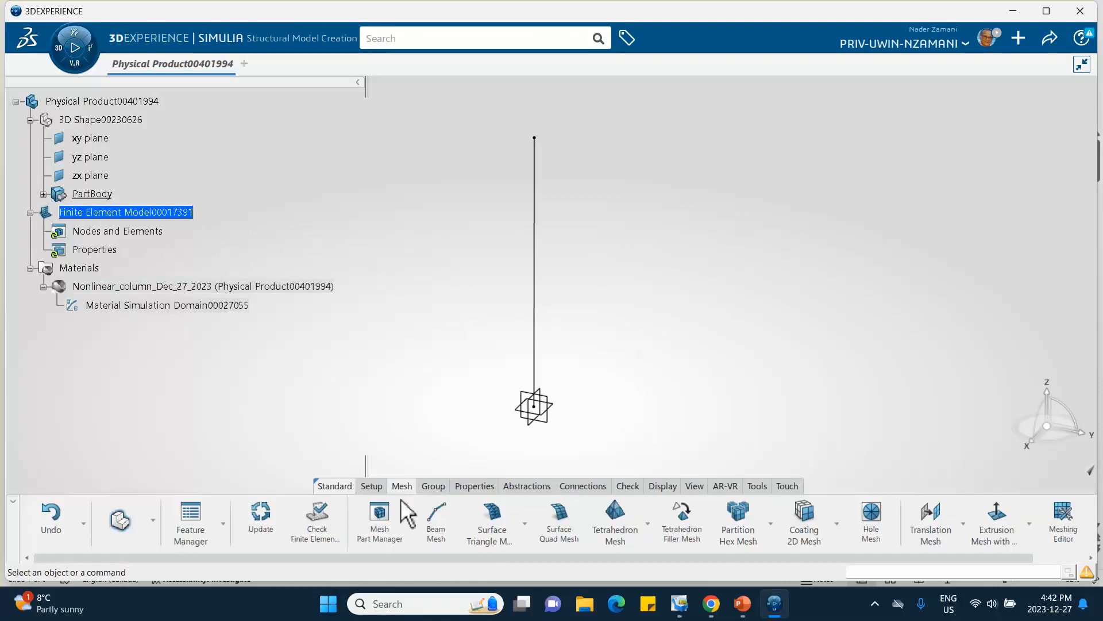
left_click(436, 538)
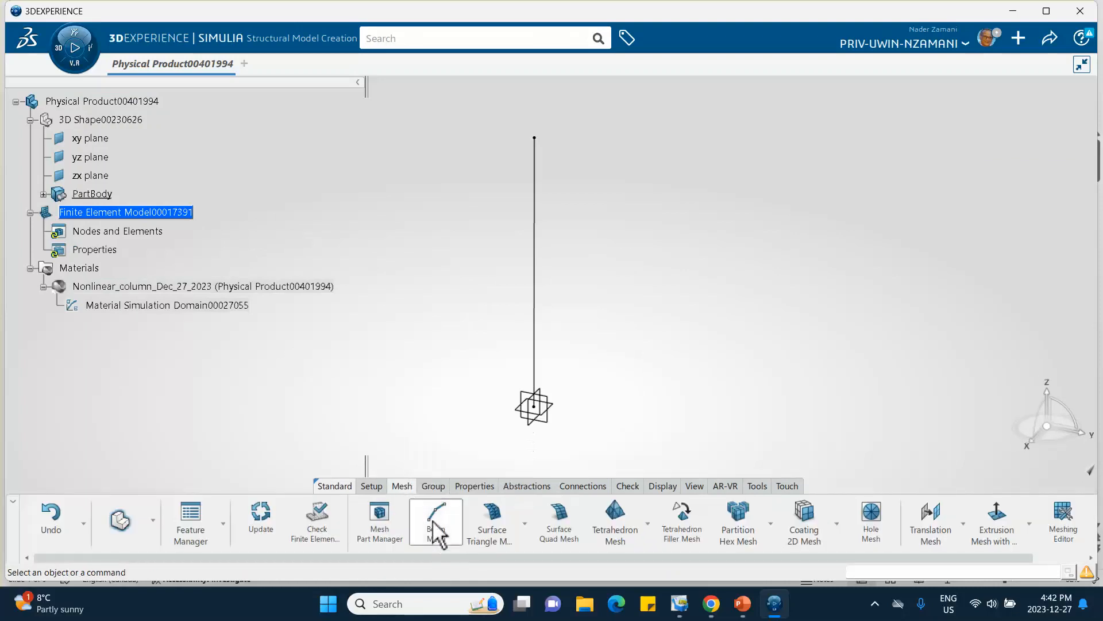
left_click(536, 303)
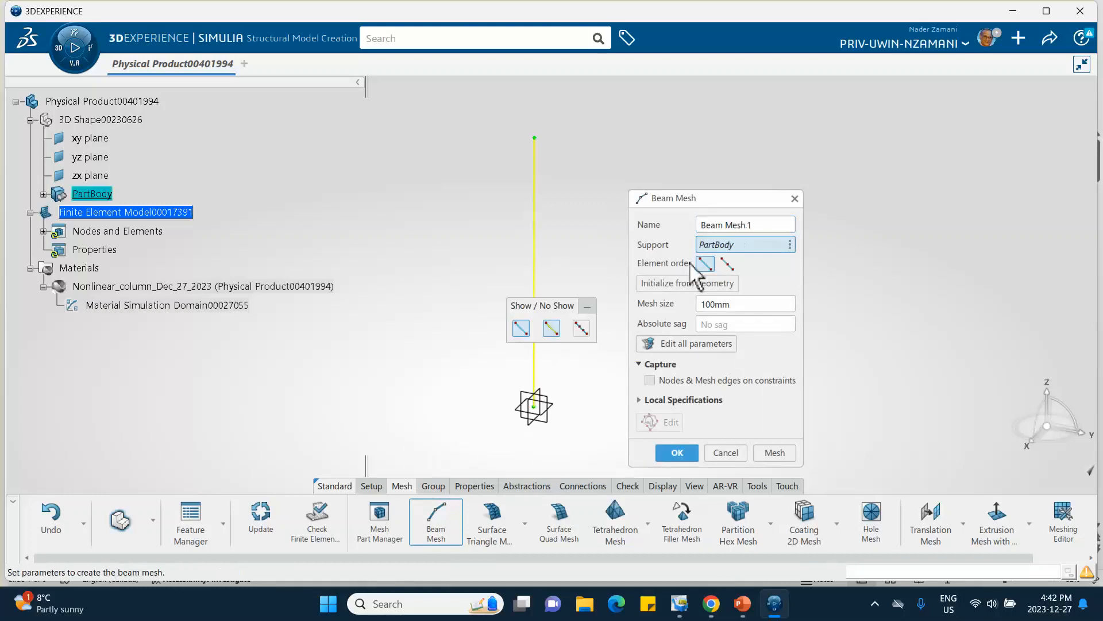
left_click(679, 453)
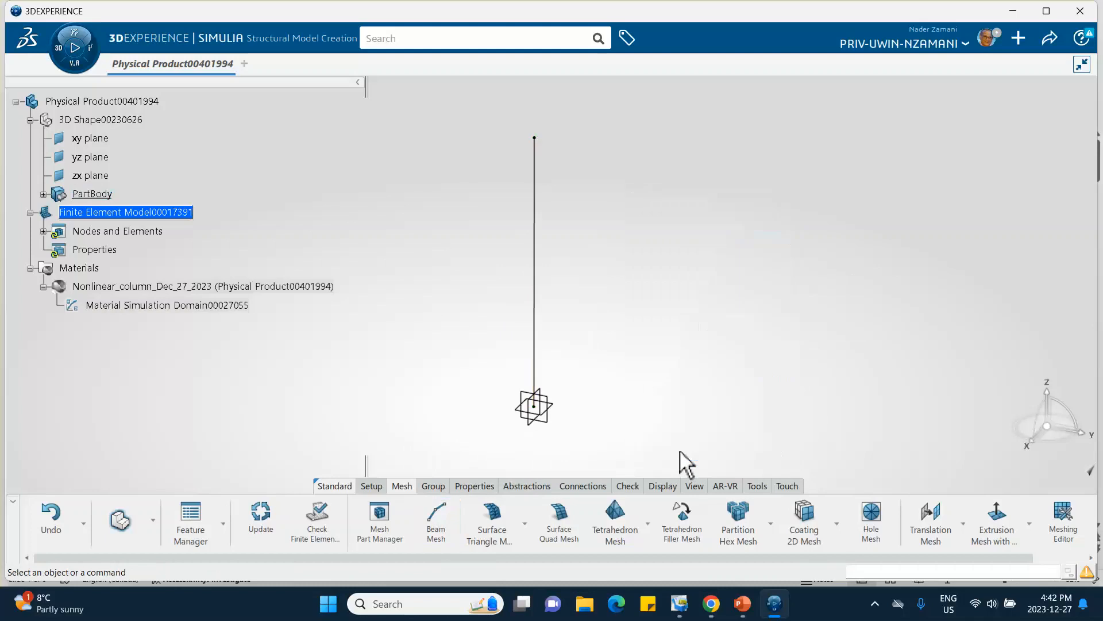
left_click(42, 232)
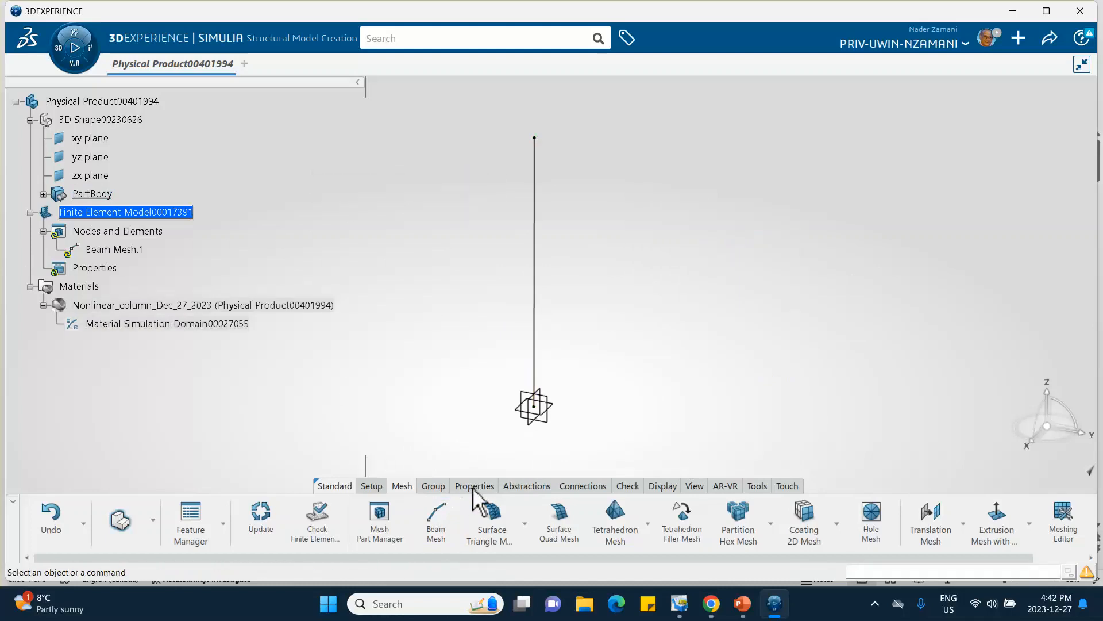
Step: Create a beam profile with a circular shape and enter its radius
left_click(474, 488)
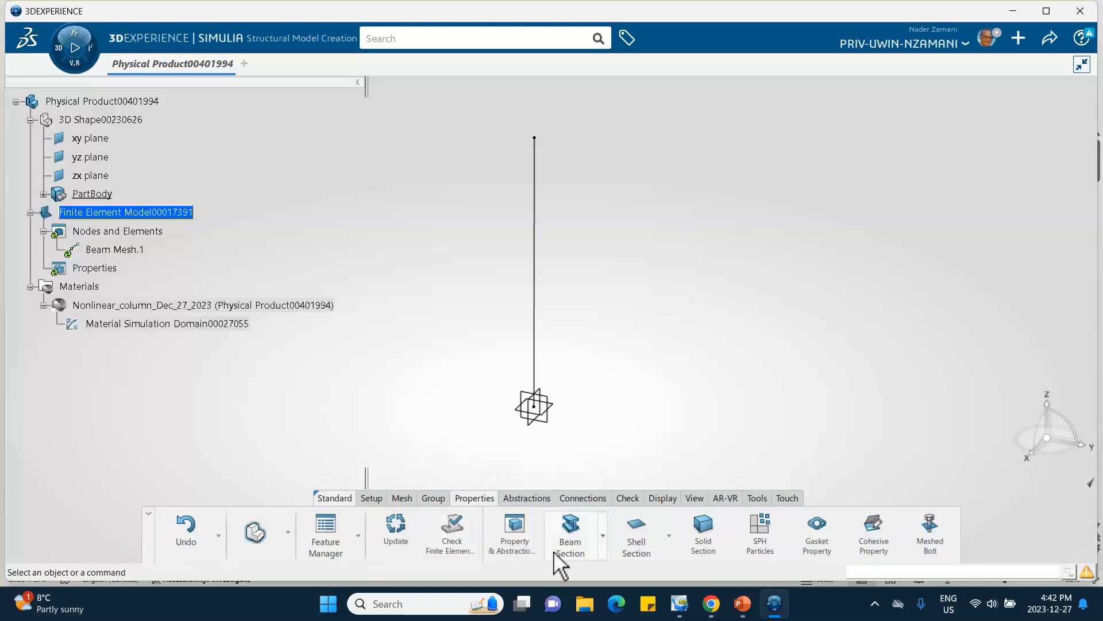
left_click(604, 537)
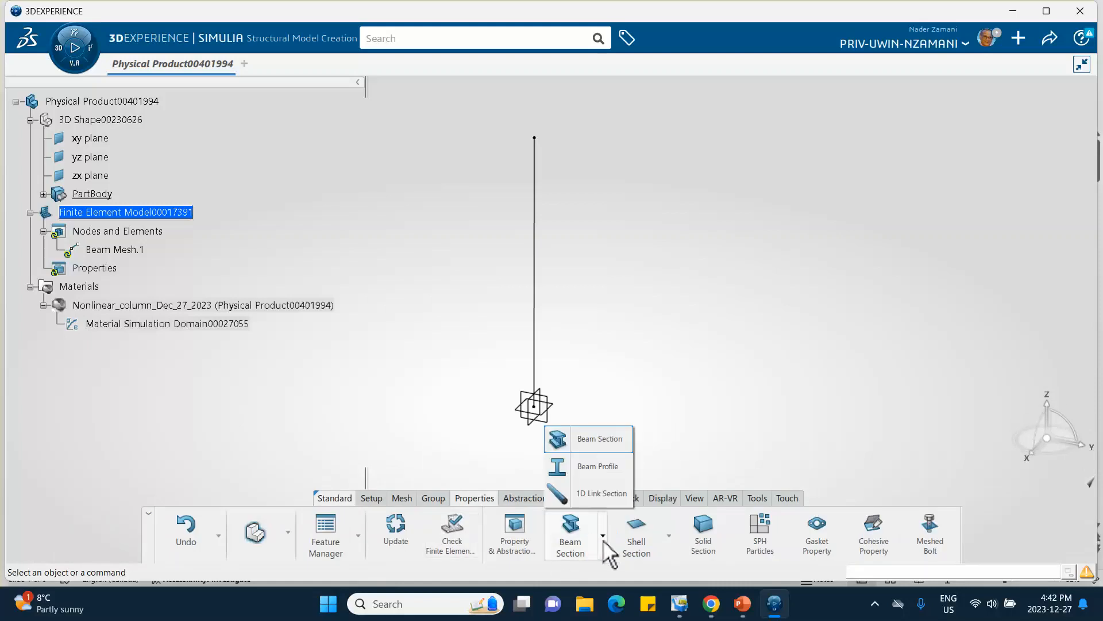
left_click(609, 470)
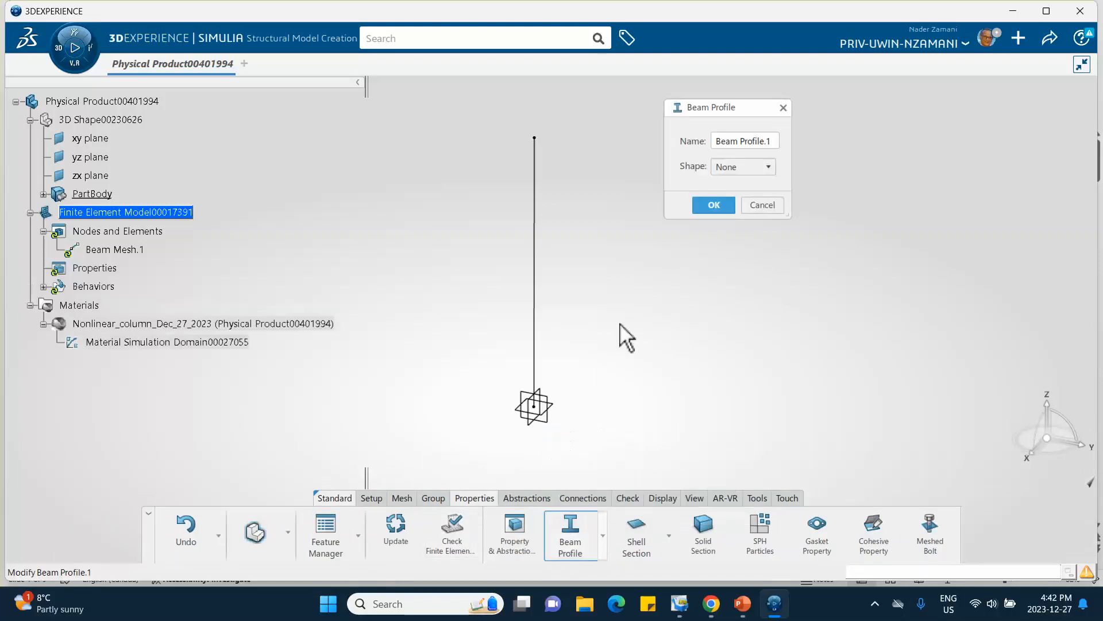
left_click(746, 169)
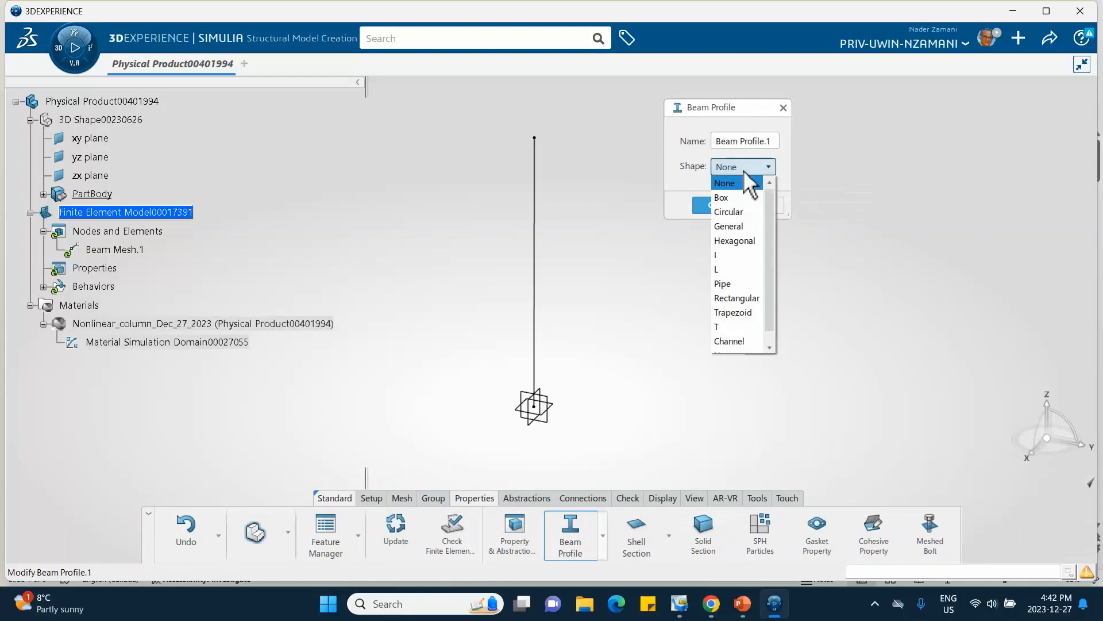
left_click(733, 212)
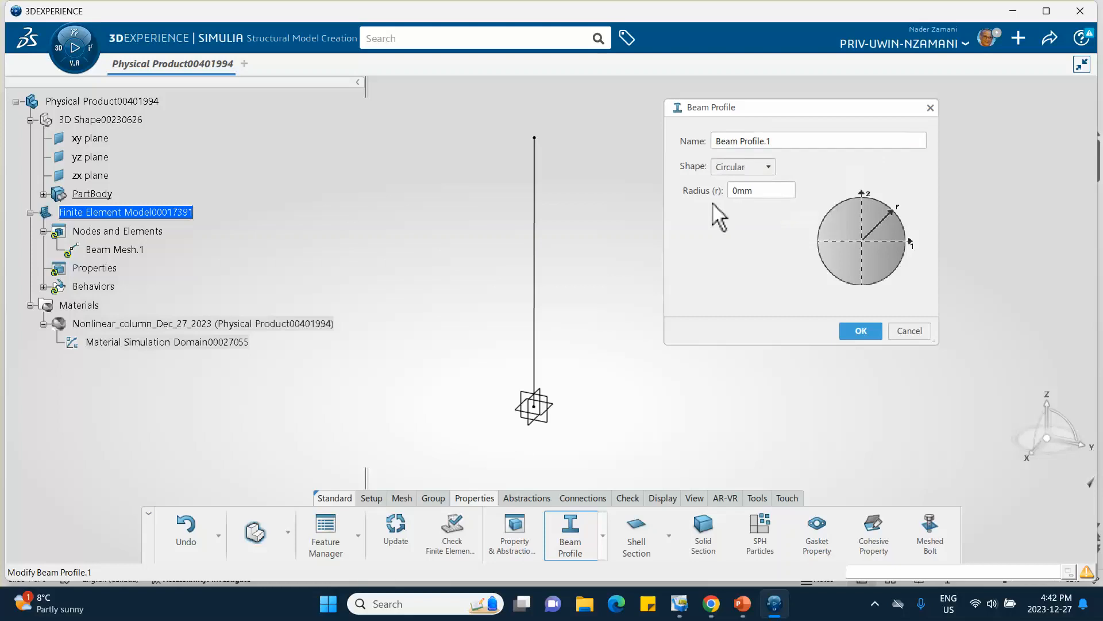
double_click(758, 195)
left_click(856, 332)
Step: Define a beam section on the column line using Beam Profile.1 and the Nonlinear_column_Dec_27_2023 material, and save the model
left_click(603, 536)
left_click(600, 439)
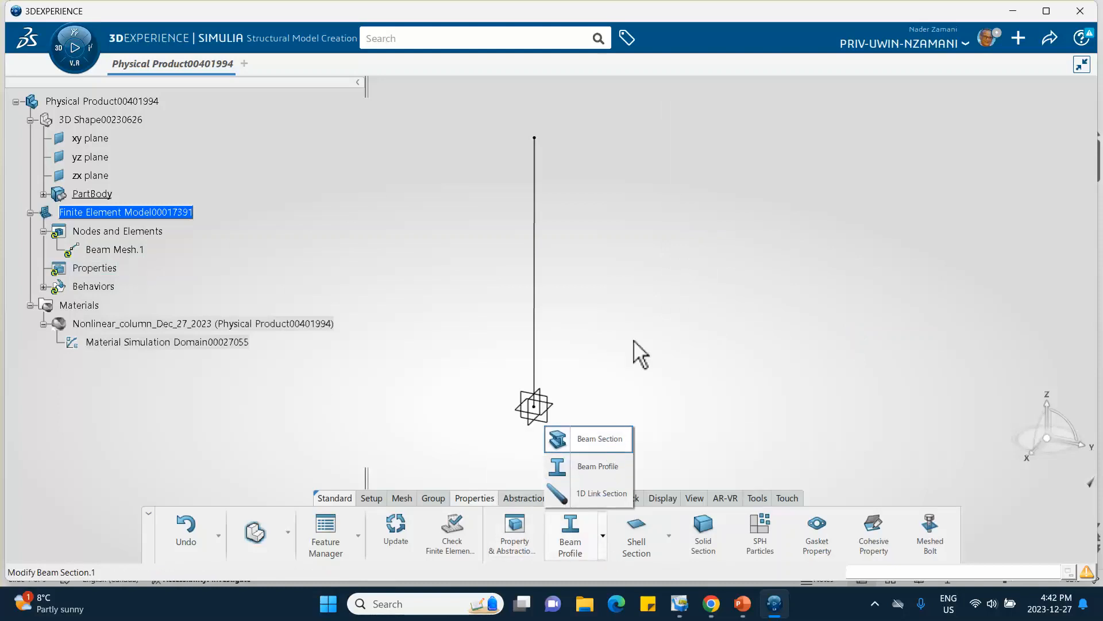
left_click(533, 252)
left_click(821, 211)
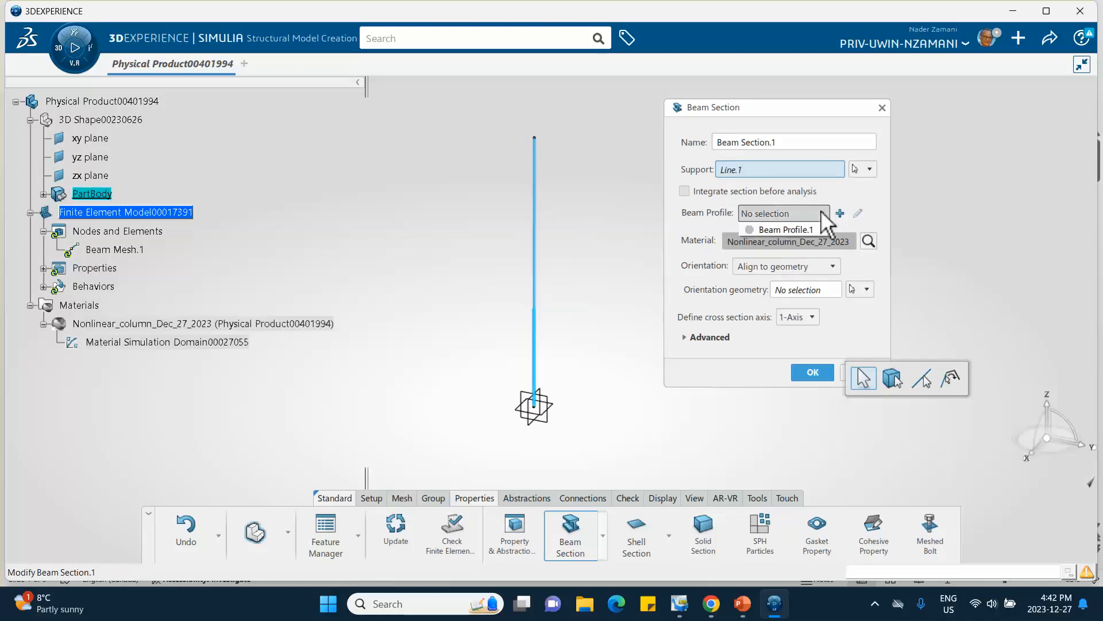
left_click(801, 229)
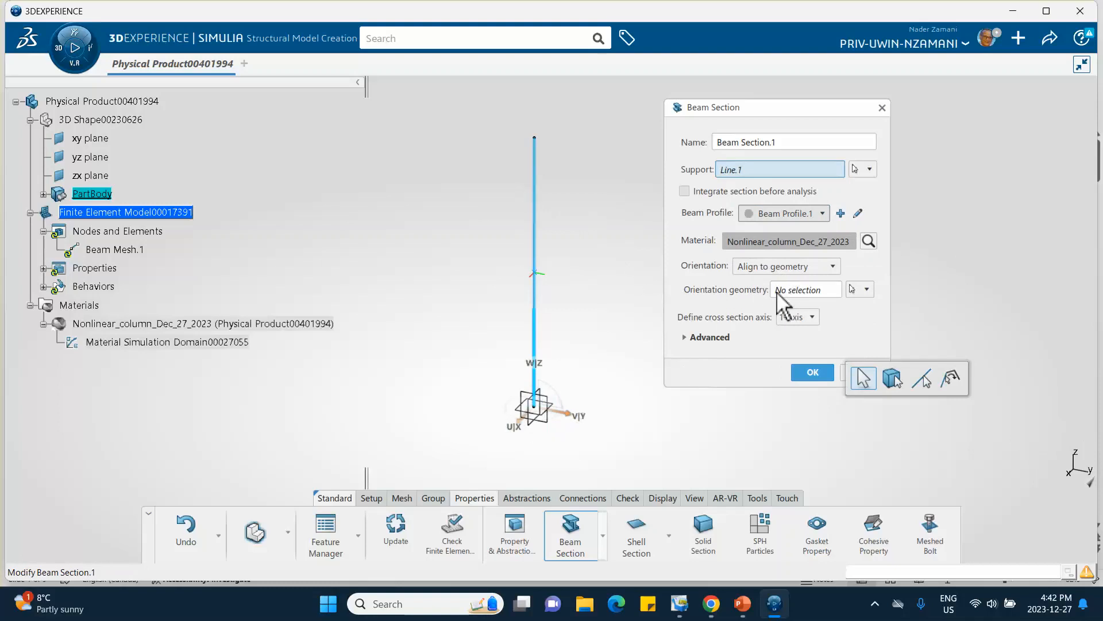
left_click(813, 373)
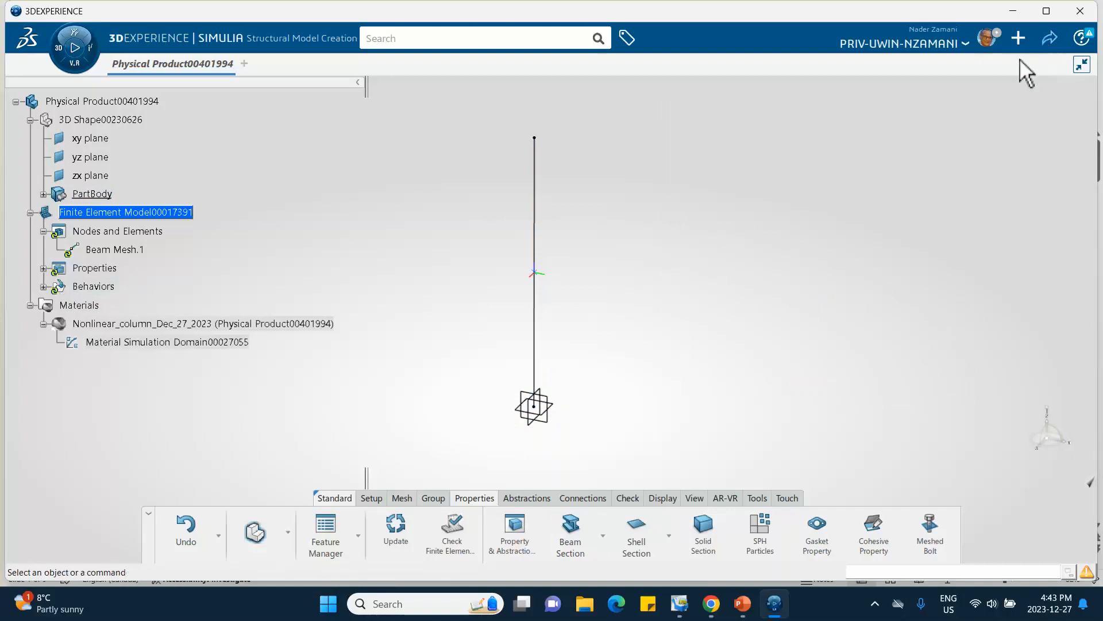
left_click(1050, 38)
left_click(997, 66)
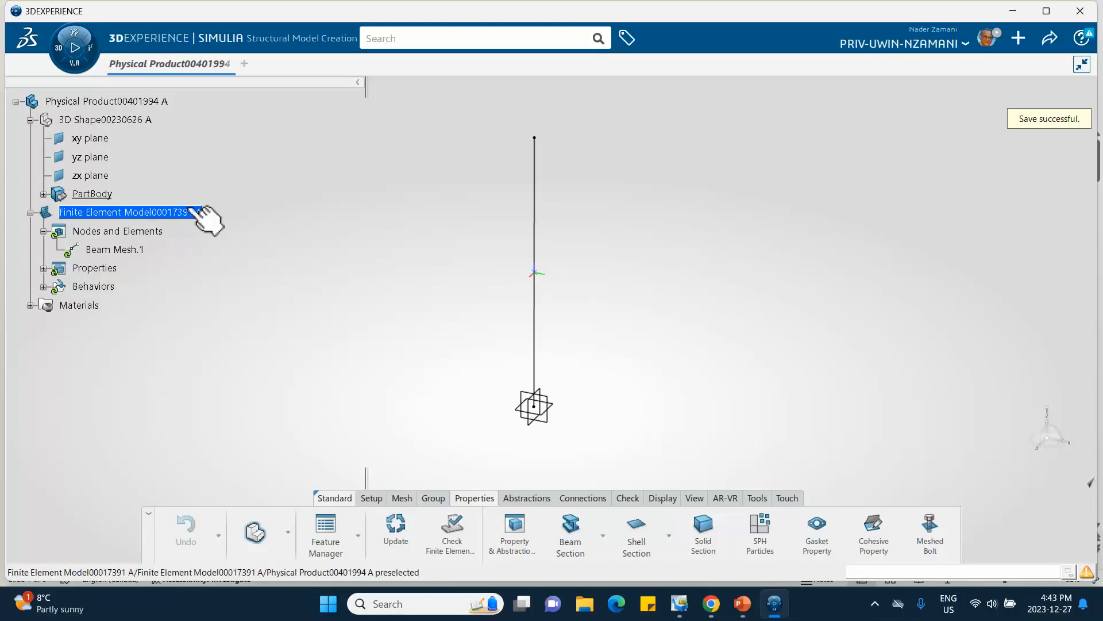
Step: Switch to the Structural Scenario Creation app and initialize a Structural simulation that uses the existing finite element model
left_click(67, 50)
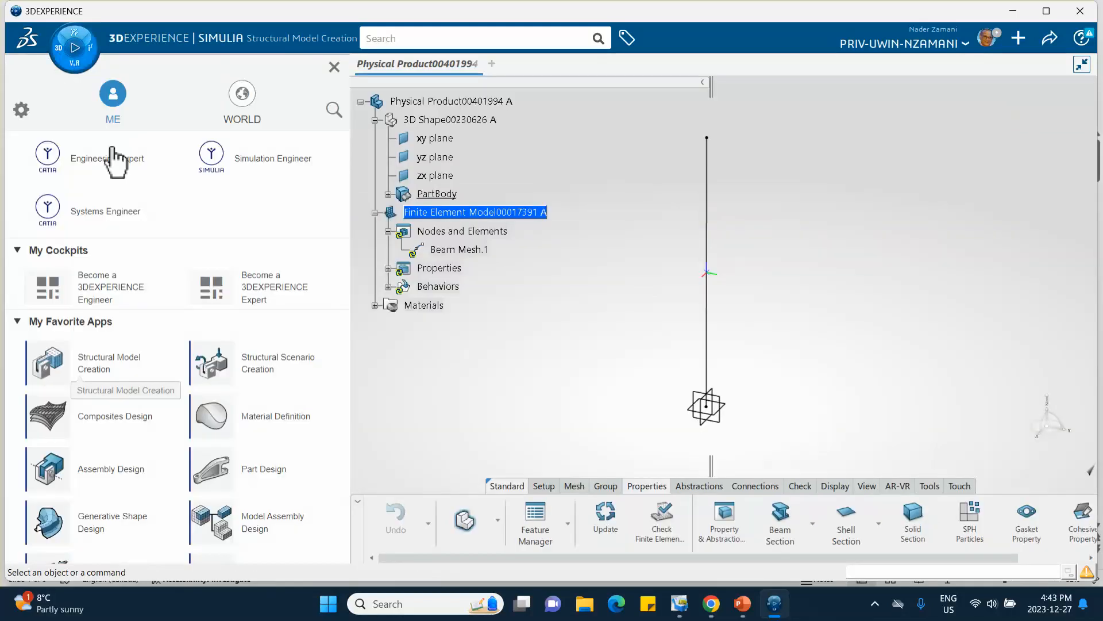
left_click(271, 368)
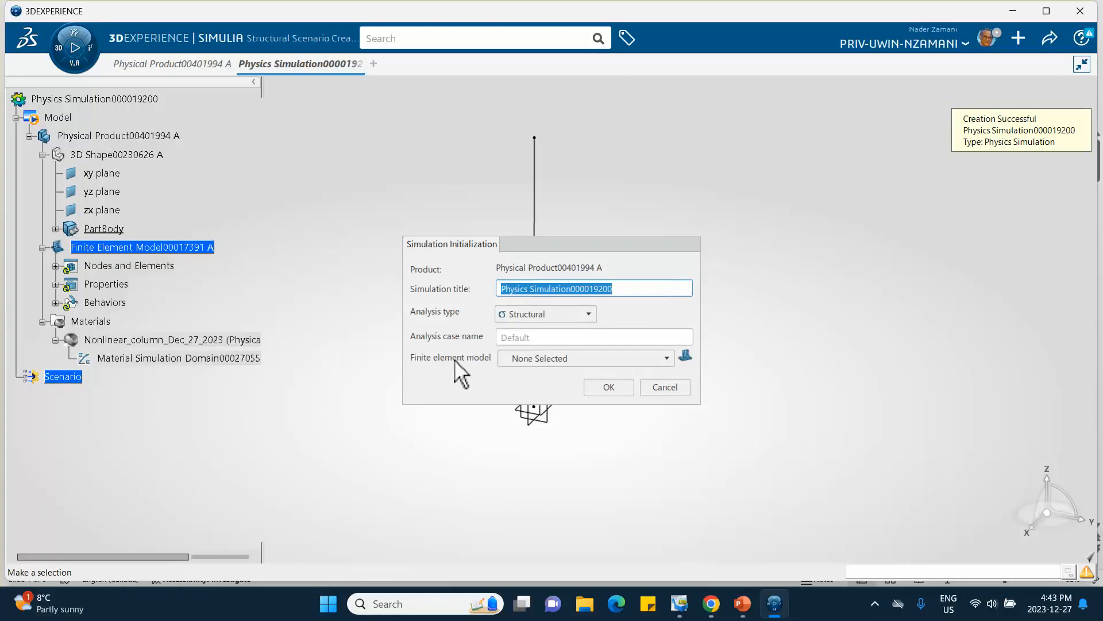
left_click(528, 359)
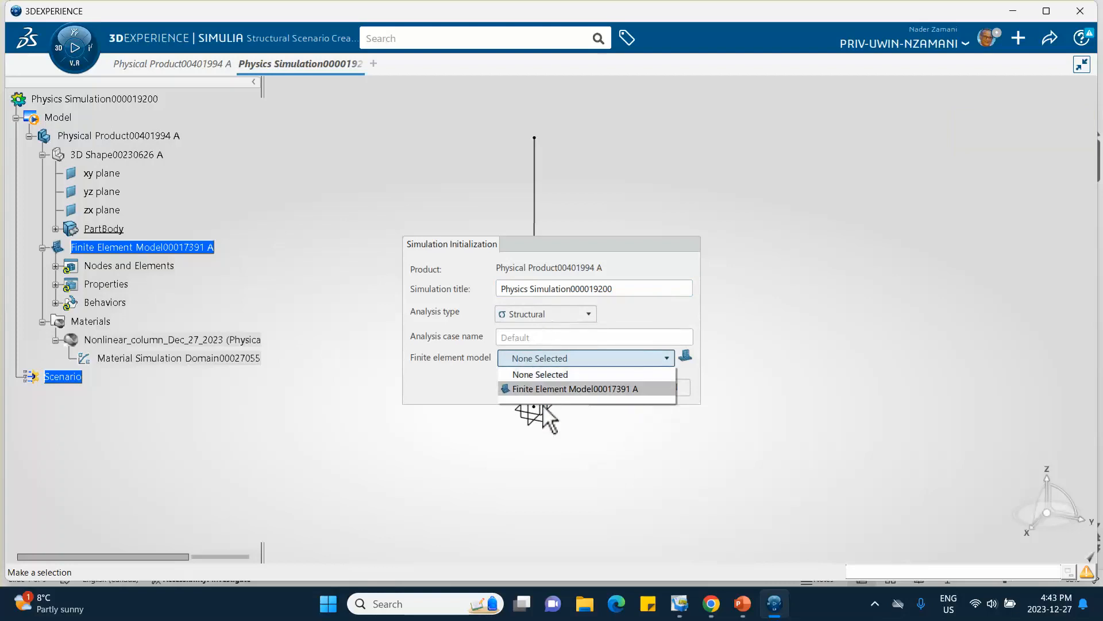
left_click(544, 390)
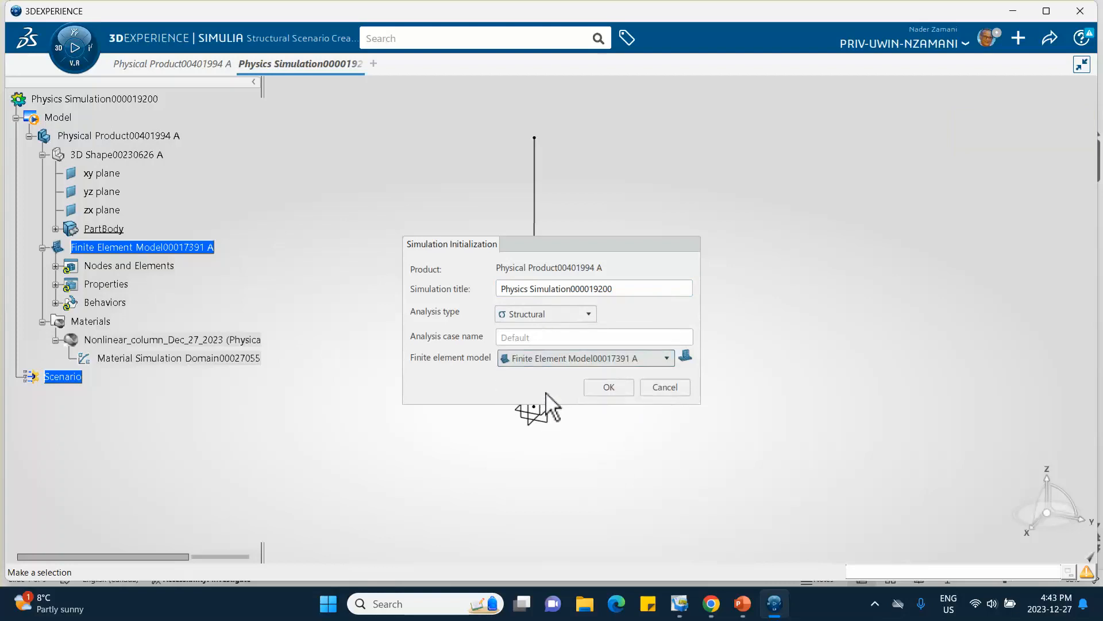
left_click(620, 359)
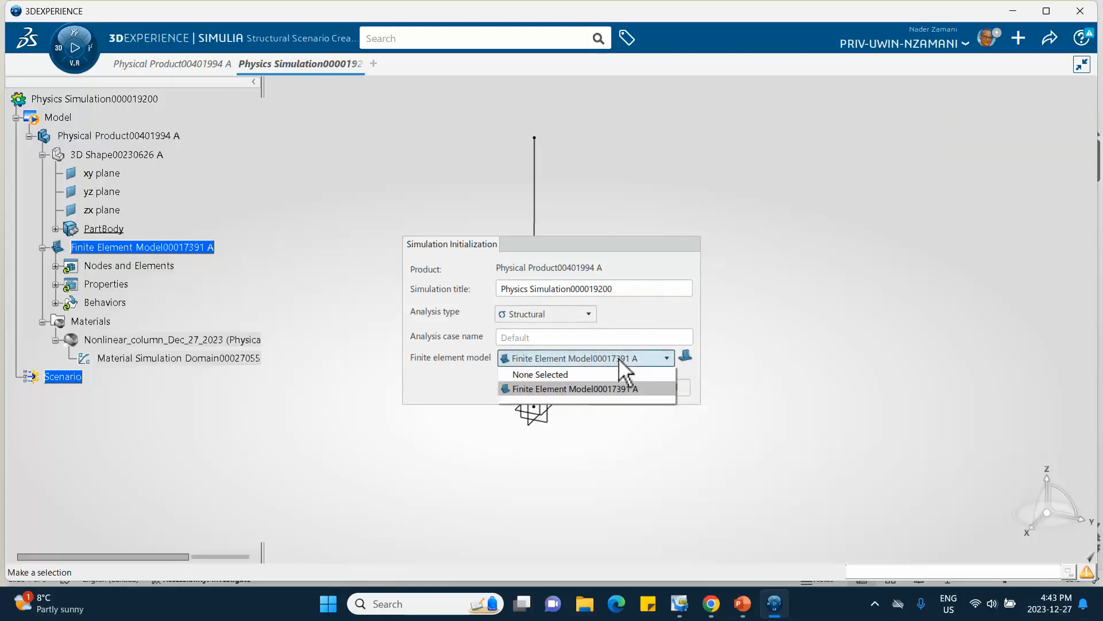
left_click(609, 389)
left_click(604, 386)
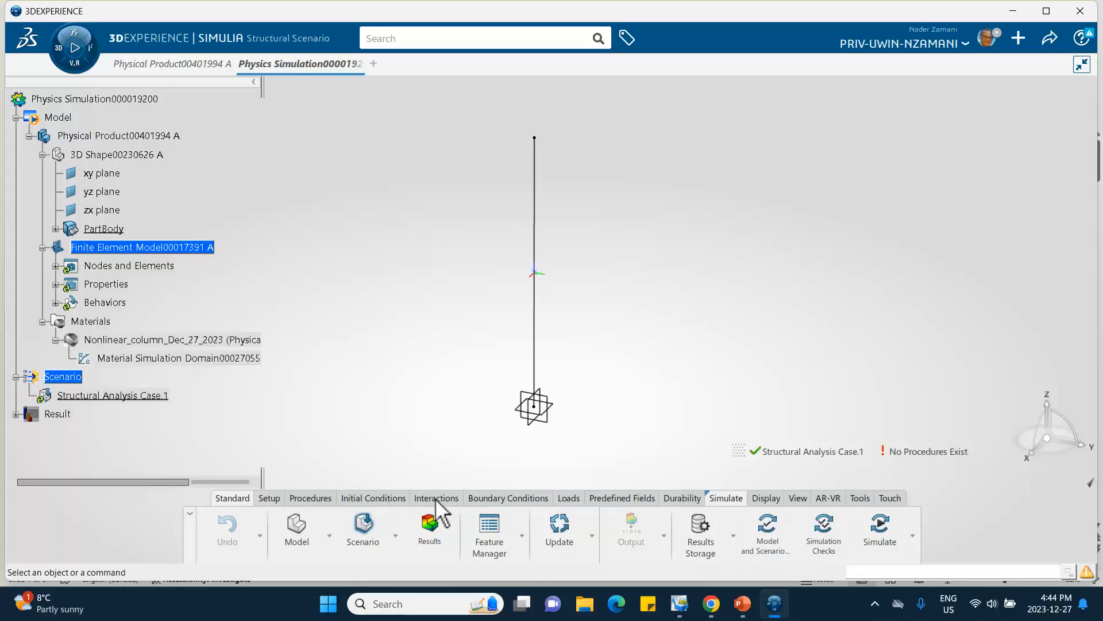
Step: Add a static step to the structural analysis case
left_click(308, 499)
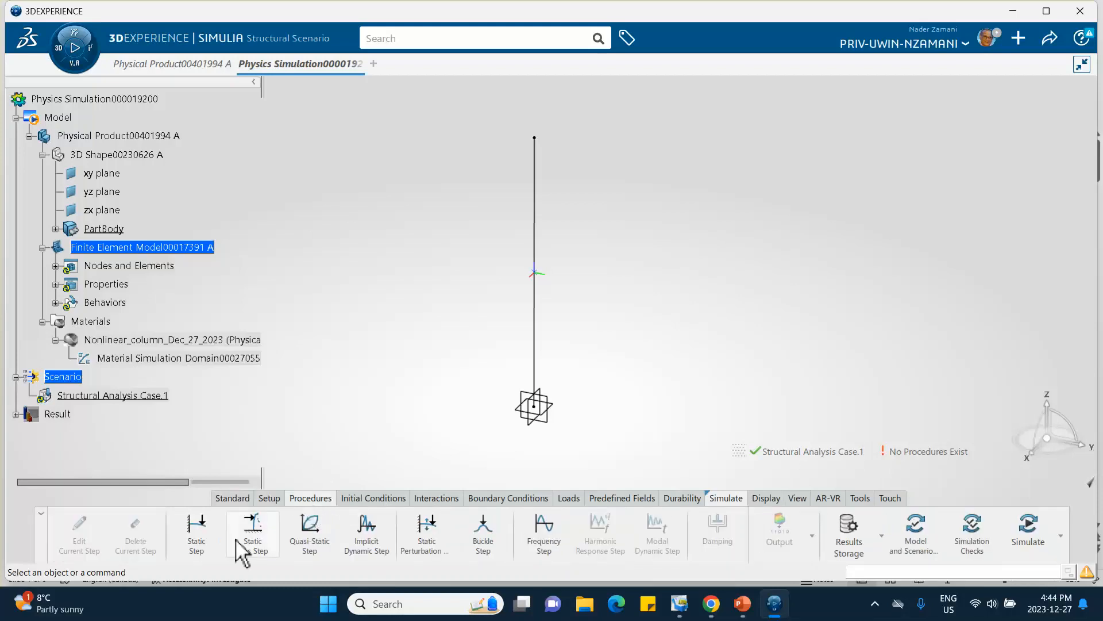
left_click(203, 549)
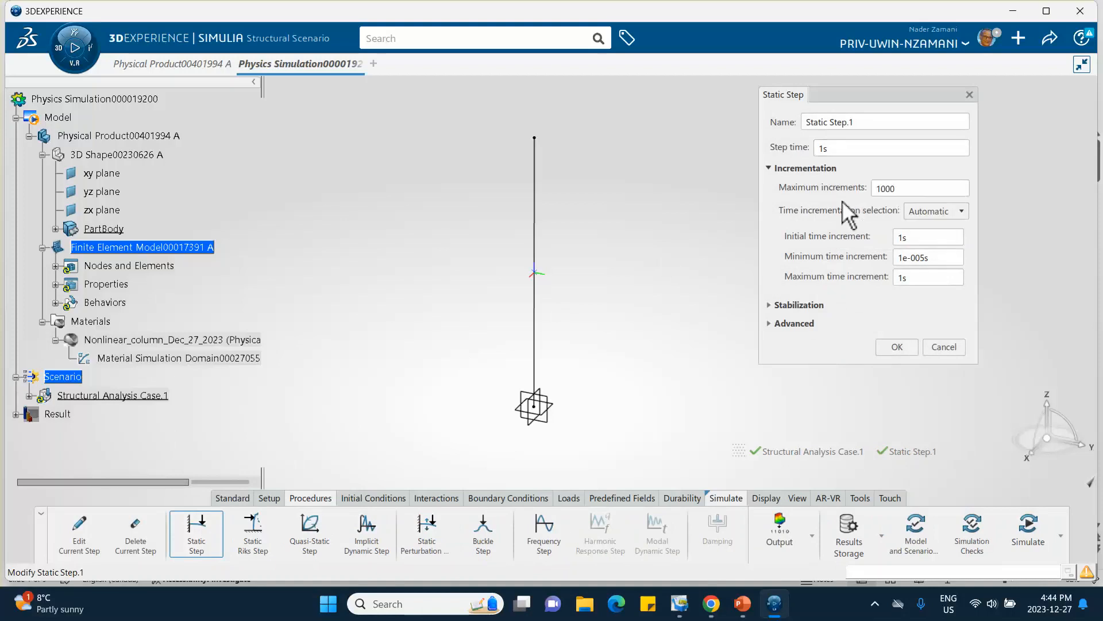
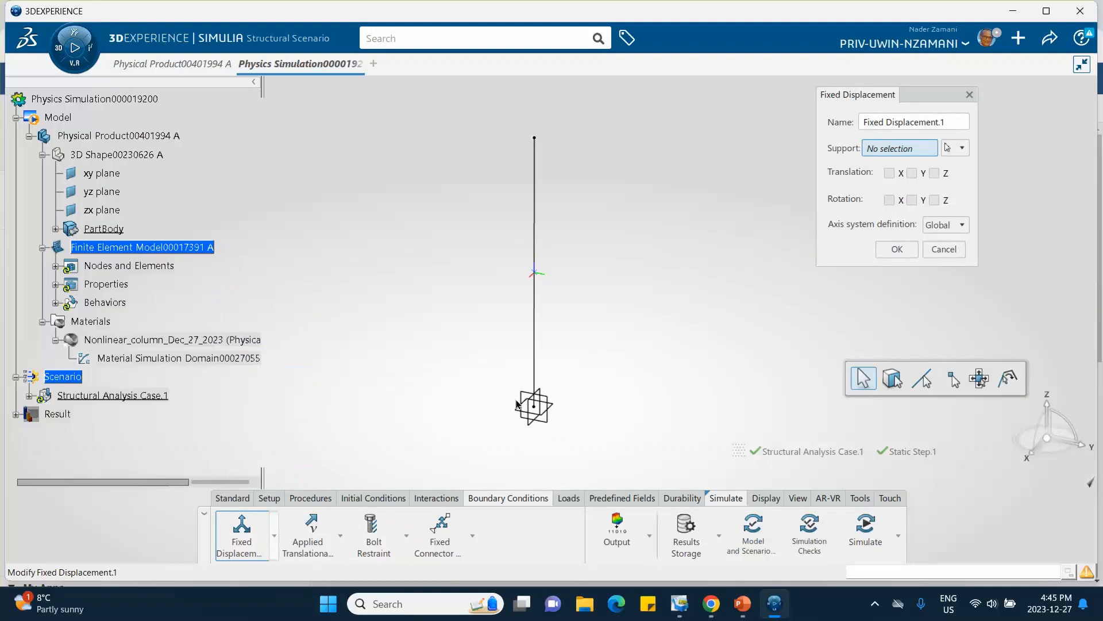
Step: Apply a fixed displacement to the column's base vertex, restraining X, Y and Z translations and rotations in the global axis system
left_click(537, 405)
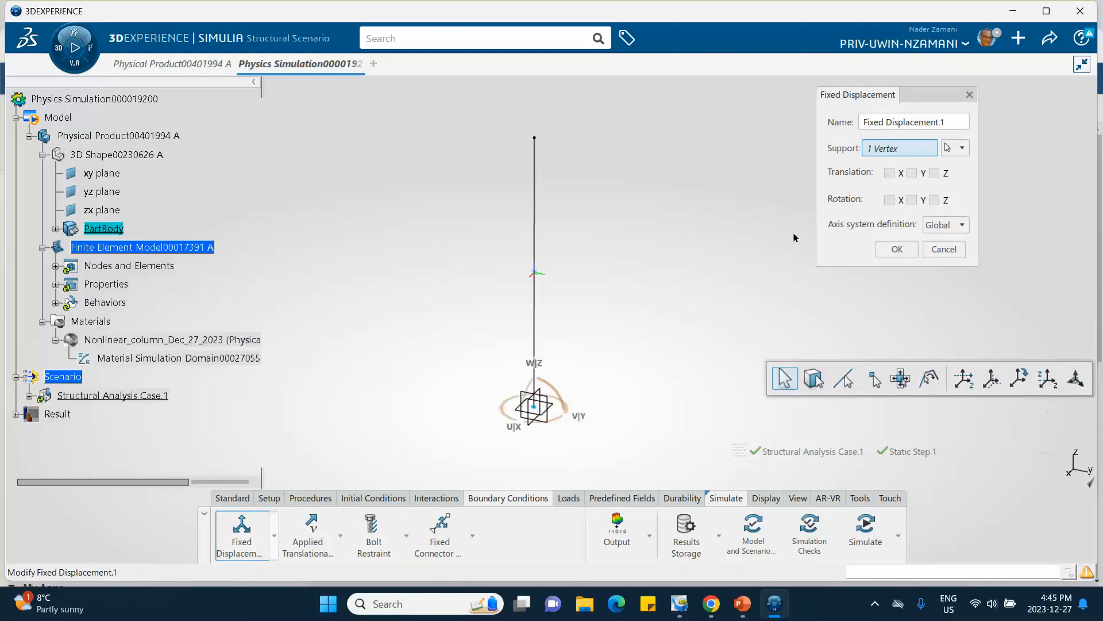
left_click(889, 173)
left_click(912, 173)
left_click(935, 173)
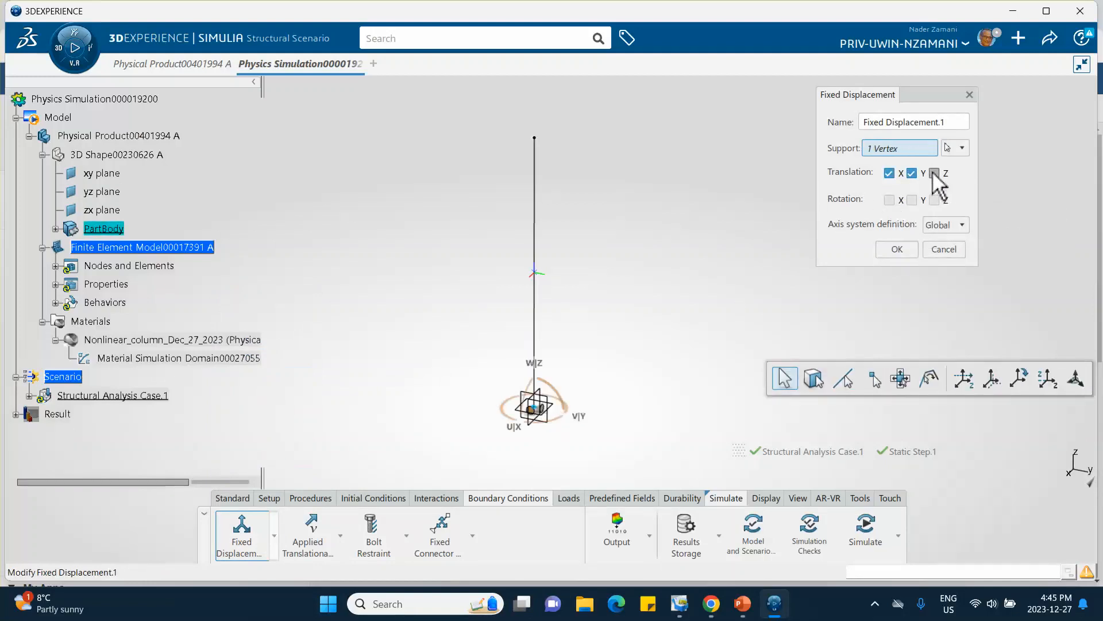
left_click(889, 200)
left_click(912, 200)
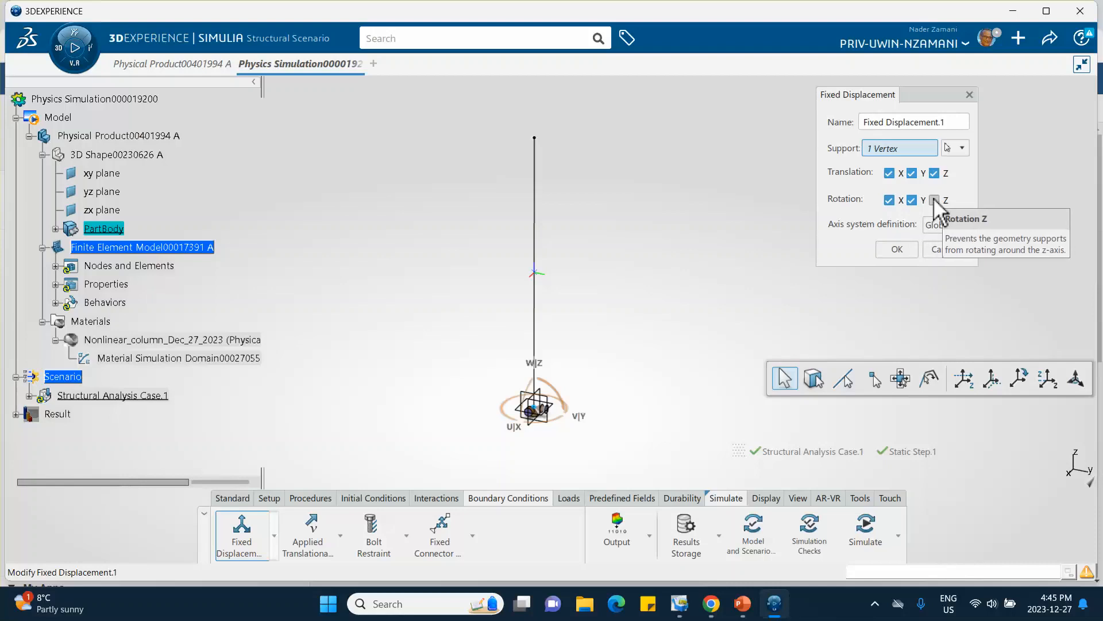
left_click(897, 249)
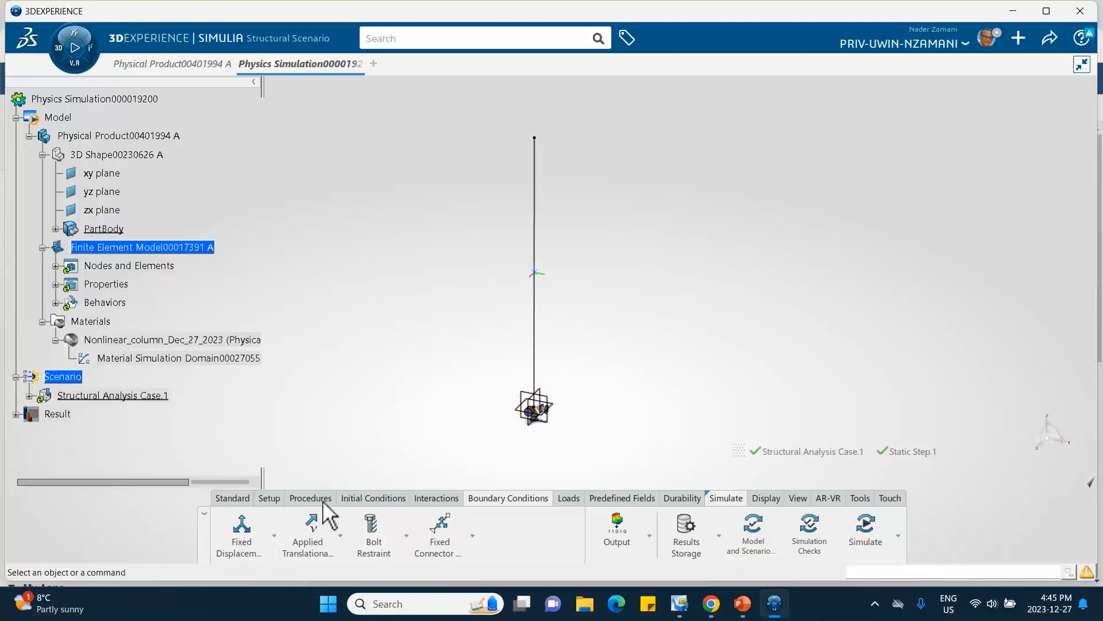
Step: Apply a fixed displacement along the column's whole edge, restraining X translation and Y and Z rotations in the global axis system
left_click(241, 541)
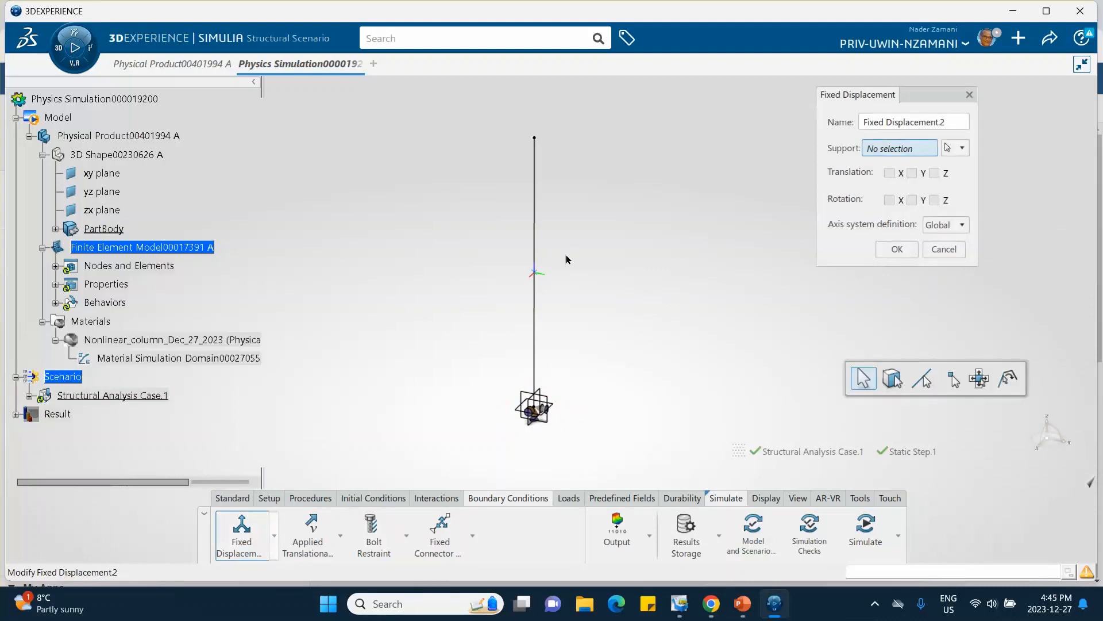
left_click(535, 253)
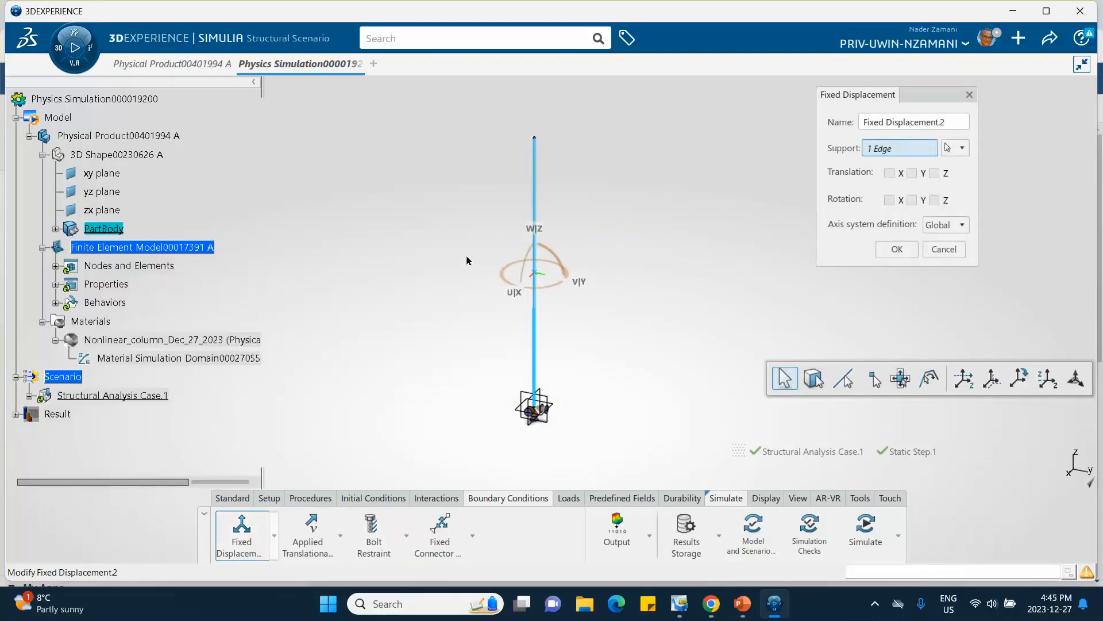
left_click(891, 173)
left_click(913, 200)
left_click(935, 200)
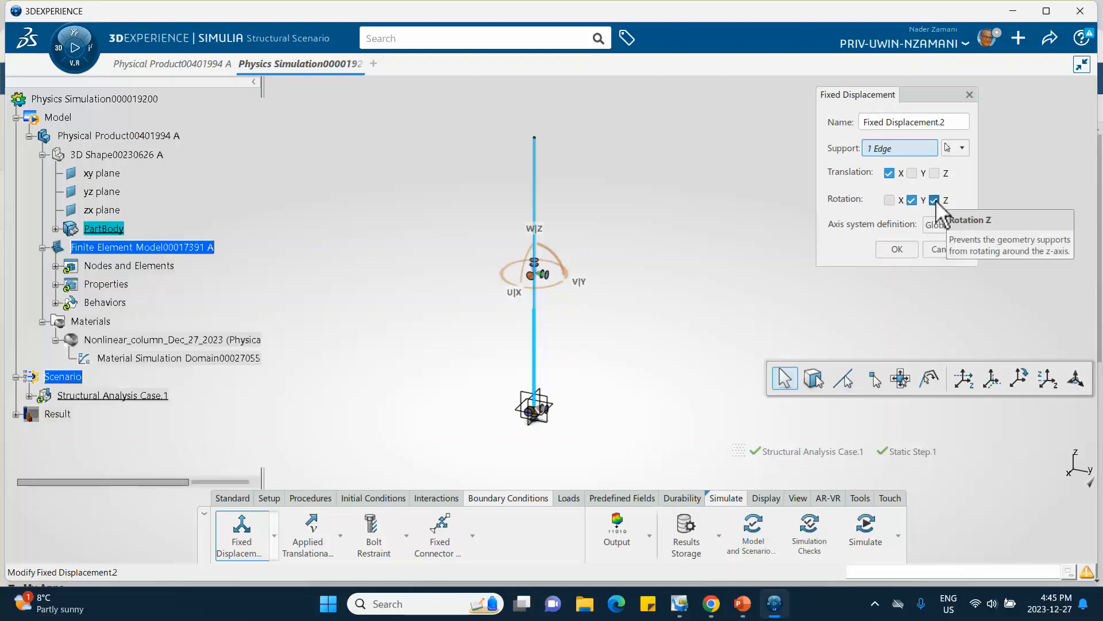
left_click(896, 249)
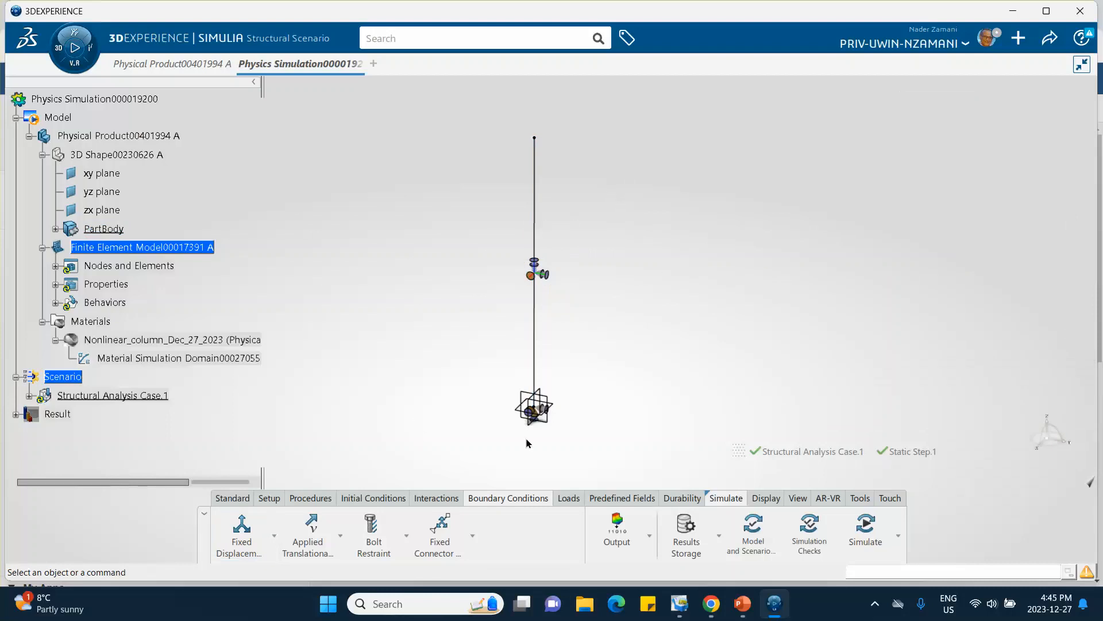
Step: Apply a 100 N force in the global Y direction at the column's top vertex
left_click(563, 498)
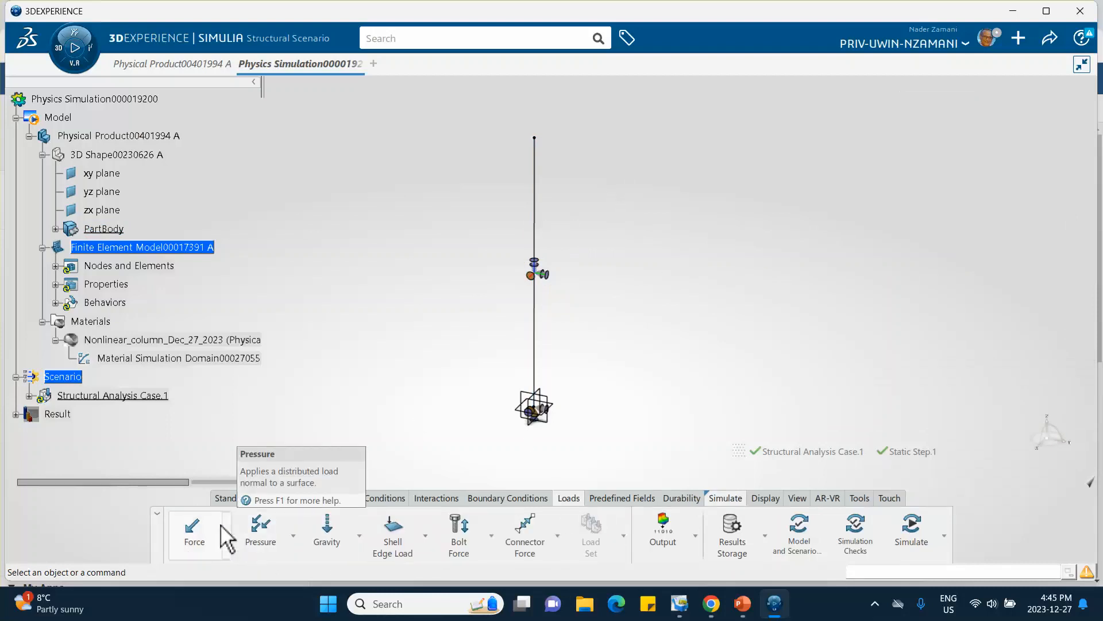
left_click(194, 535)
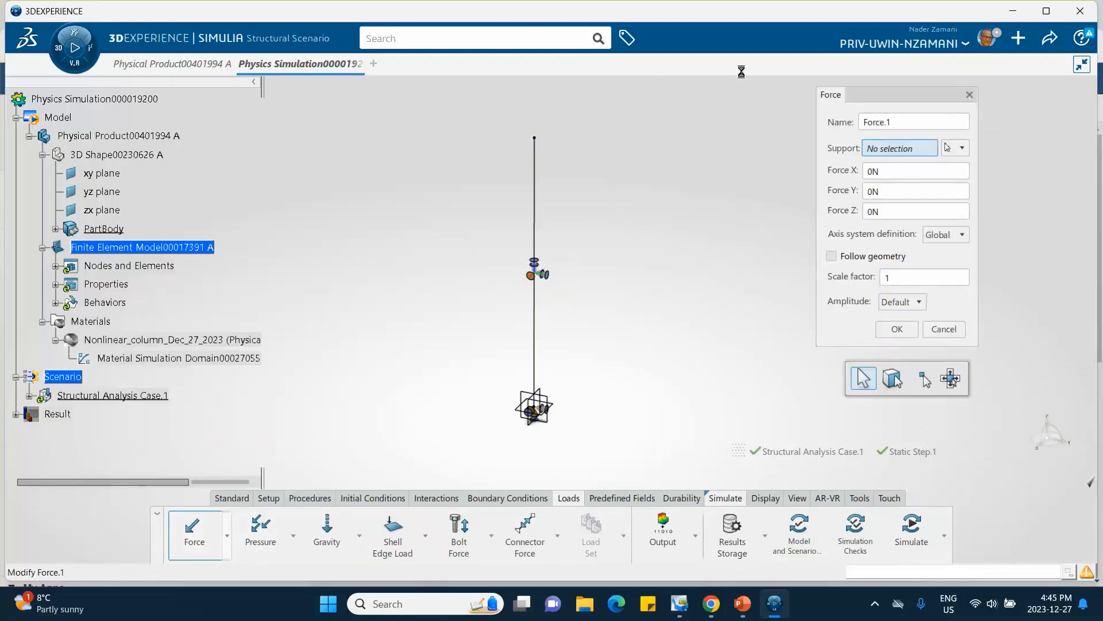
left_click(535, 138)
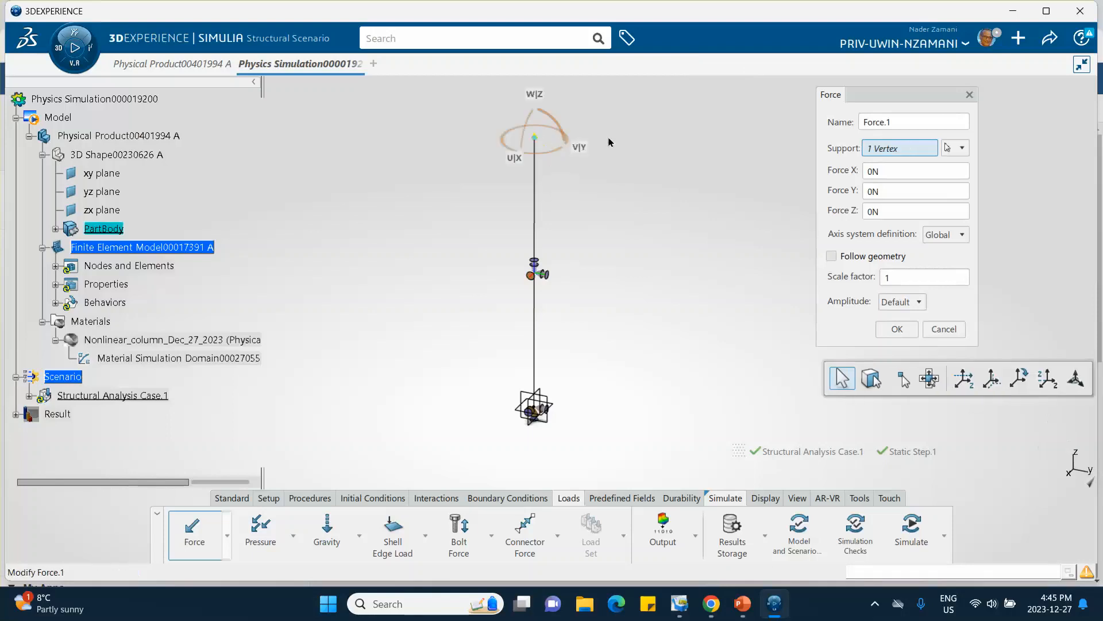
left_click(888, 191)
type("10")
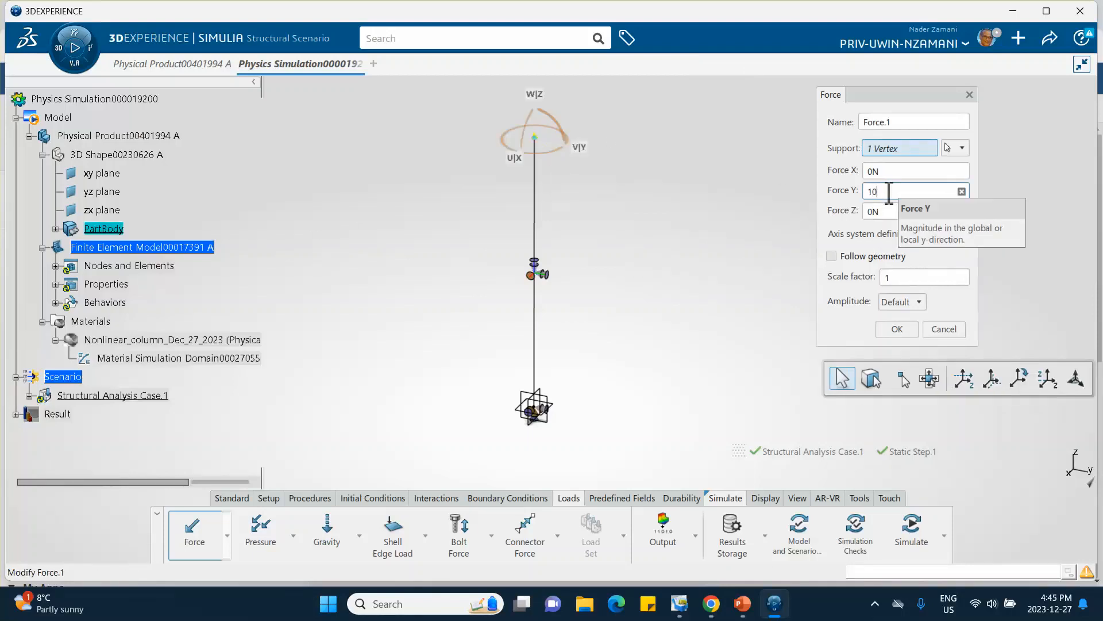
type("0")
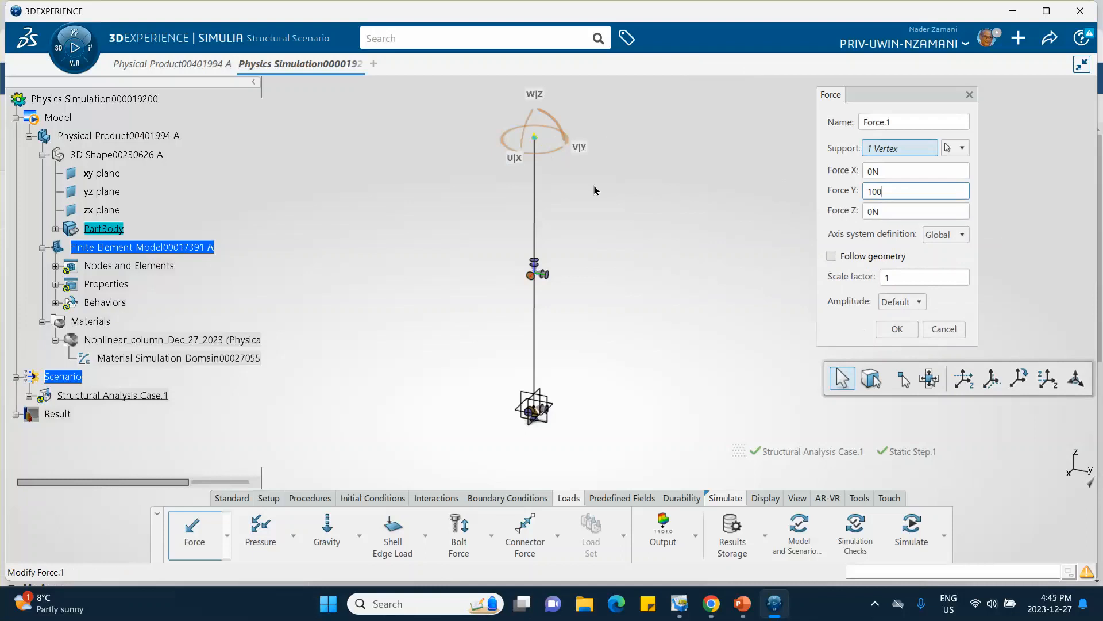
left_click(898, 331)
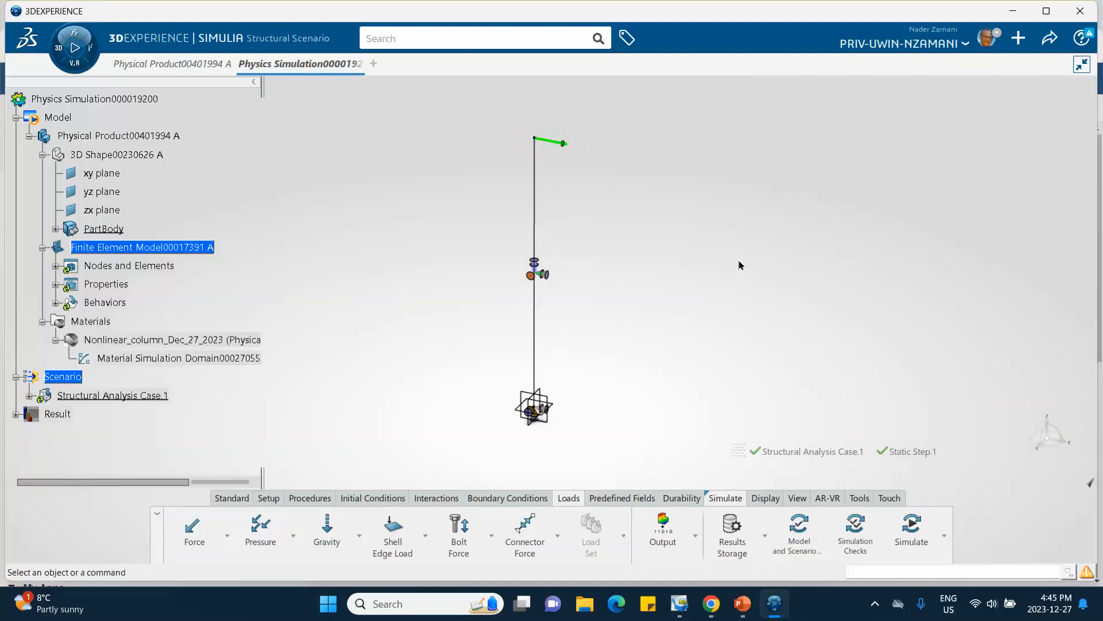
Step: Run the structural analysis case as a local interactive simulation on 4 cores and dismiss the simulation status once it completes
left_click(913, 534)
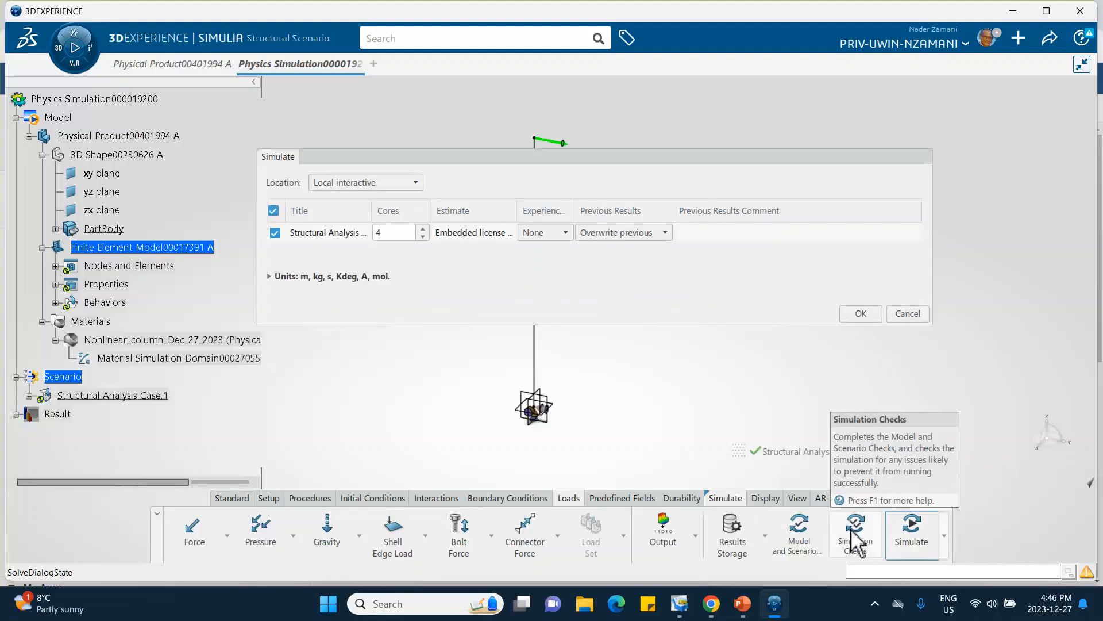
left_click(860, 314)
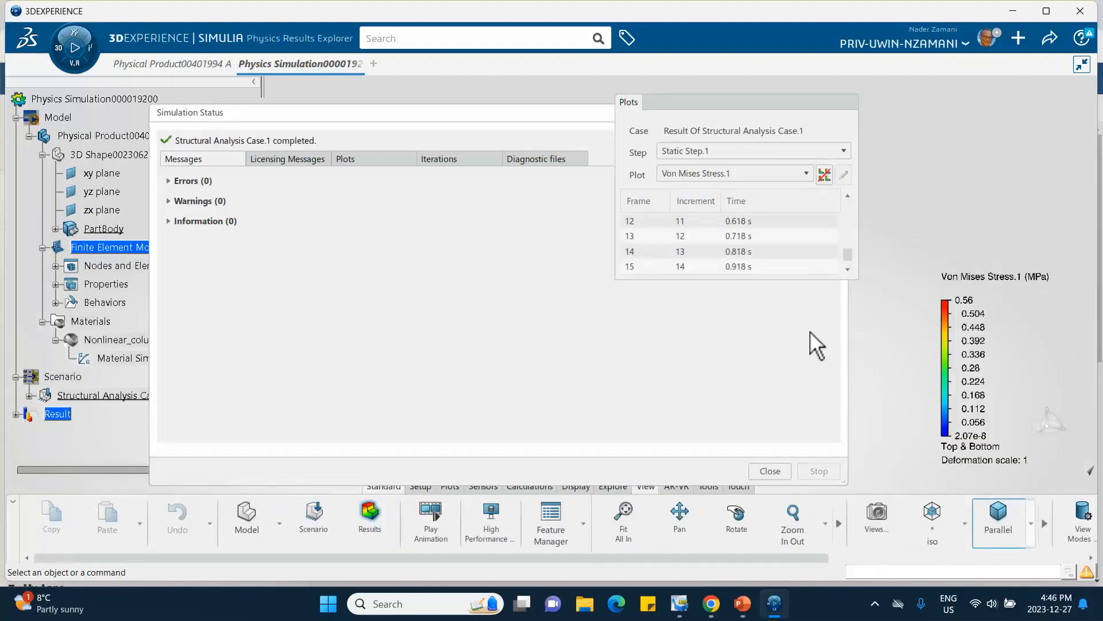
left_click(770, 471)
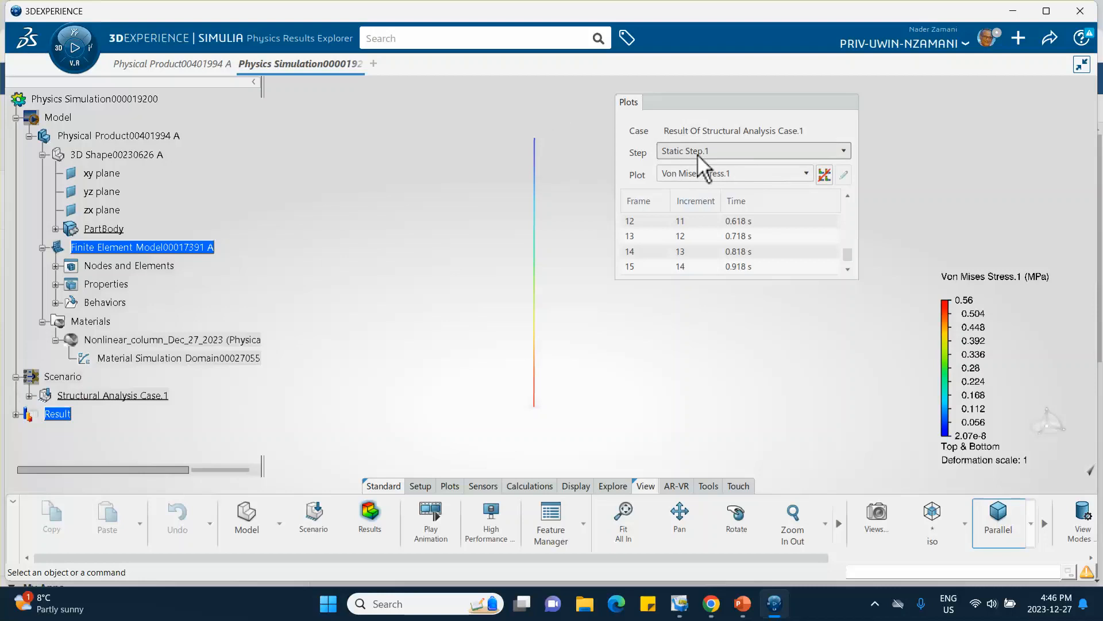
Step: Display the Displacement.1 contour plot and probe the displacement at the column's top end
left_click(700, 172)
left_click(693, 204)
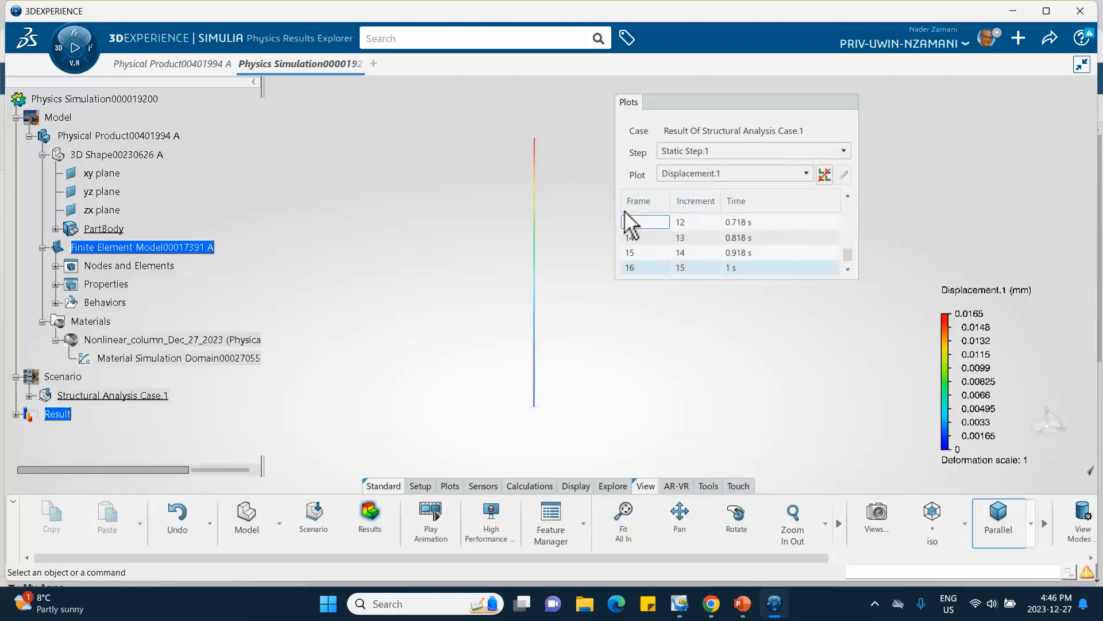
mouse_move(535, 140)
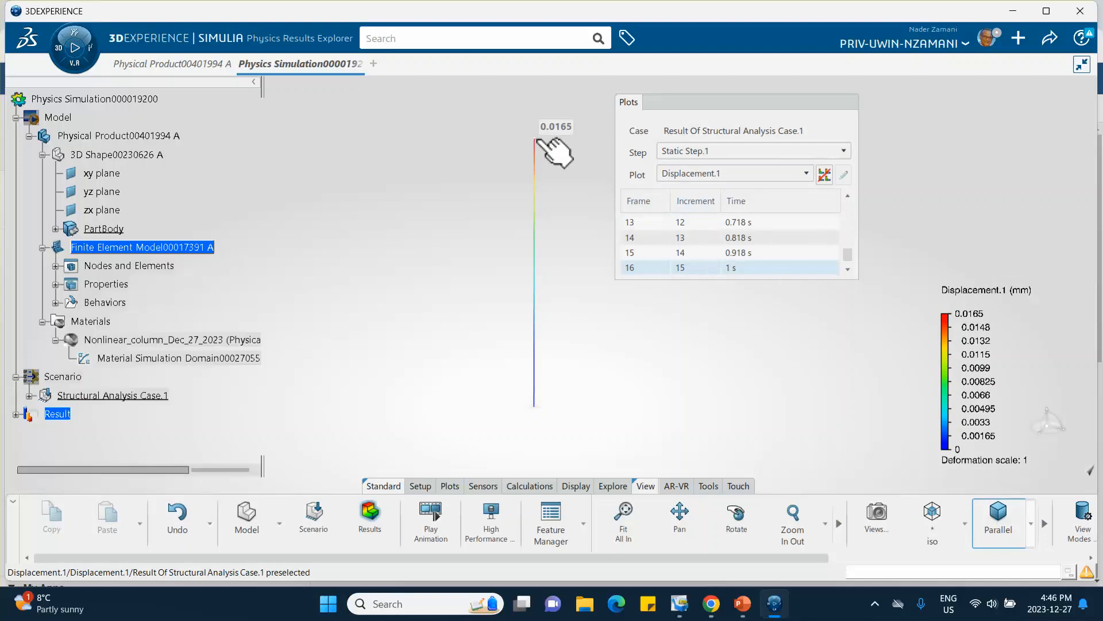
Step: Set the displacement contour plot's deformation scale factor to 1000 and apply it
double_click(535, 240)
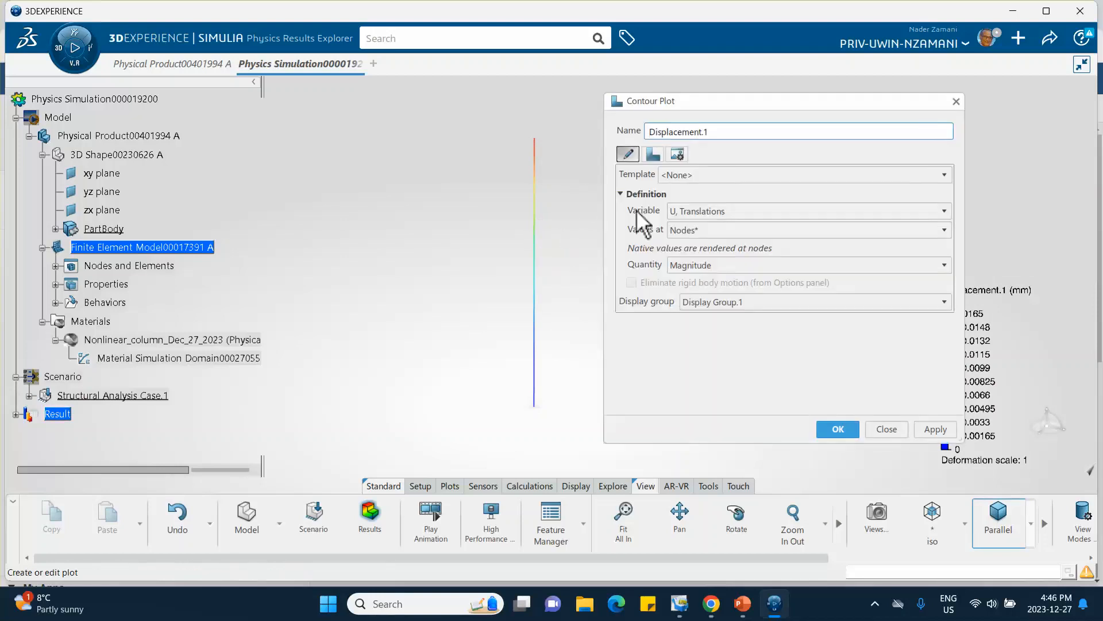
left_click(654, 156)
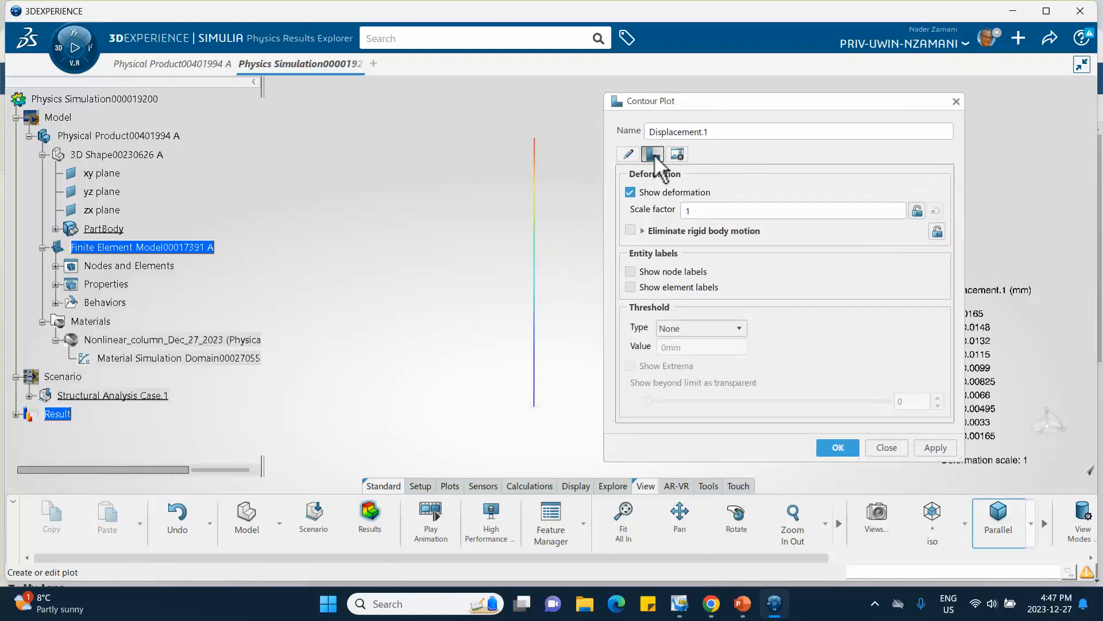
double_click(696, 210)
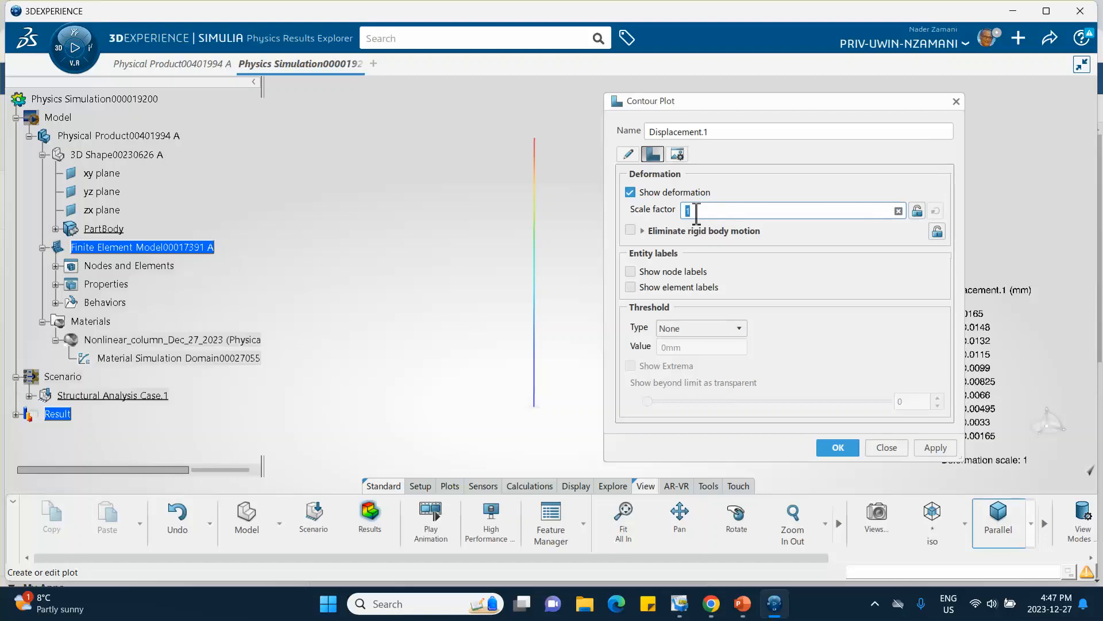
key("BackSpace")
type("1000")
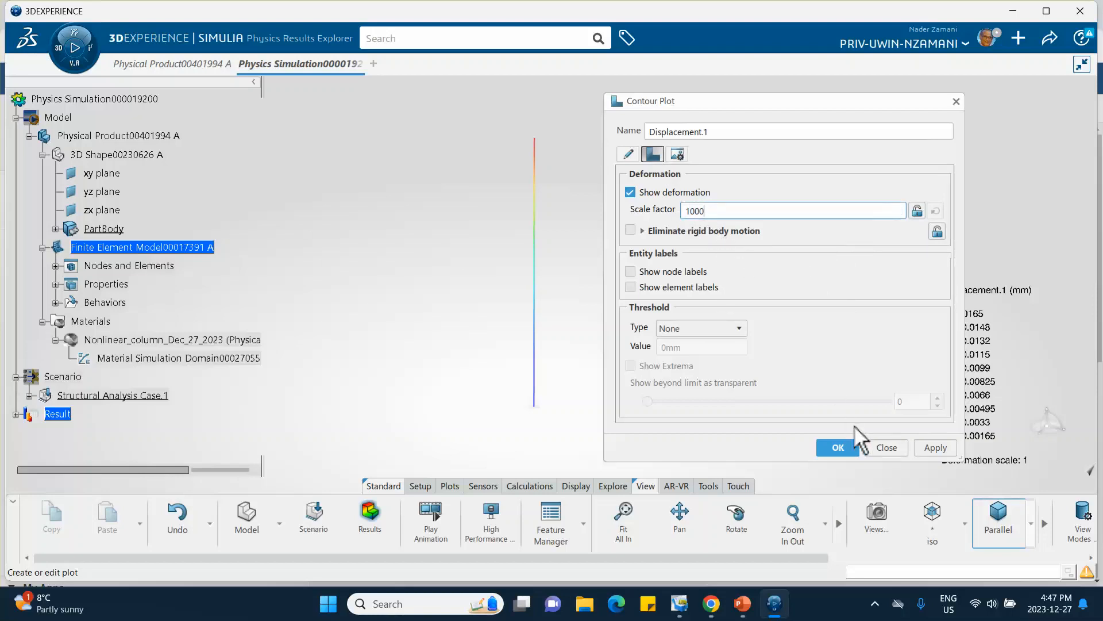
left_click(941, 450)
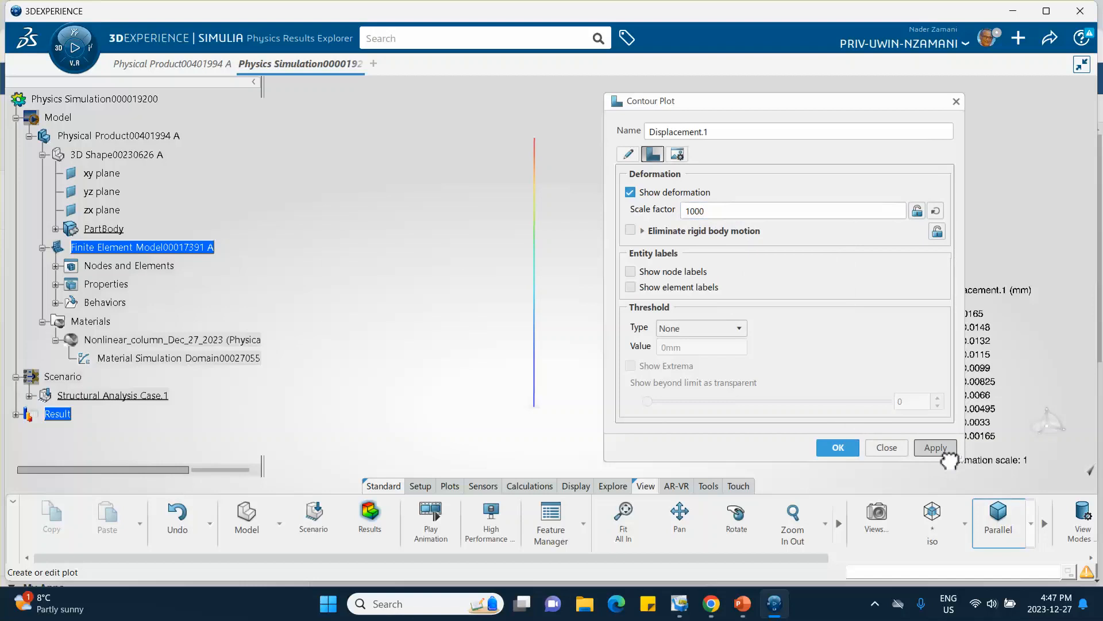
Step: Apply a deformation scale factor of 10000 to the displacement plot and restore the factor to 1
left_click(708, 211)
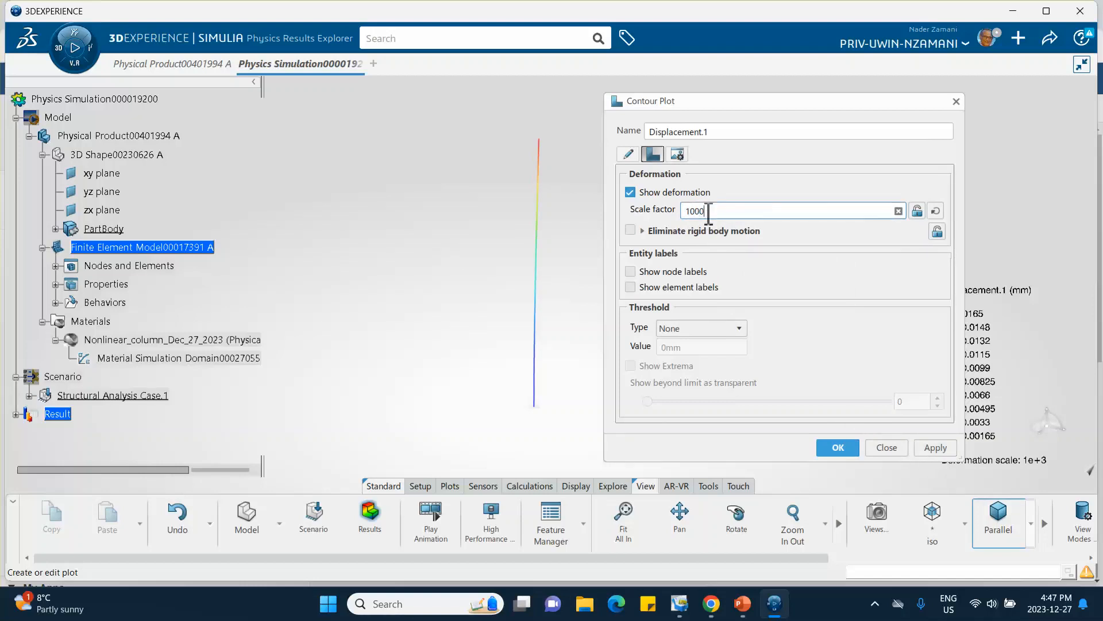
type("0")
left_click(932, 447)
left_click_drag(722, 214, 616, 209)
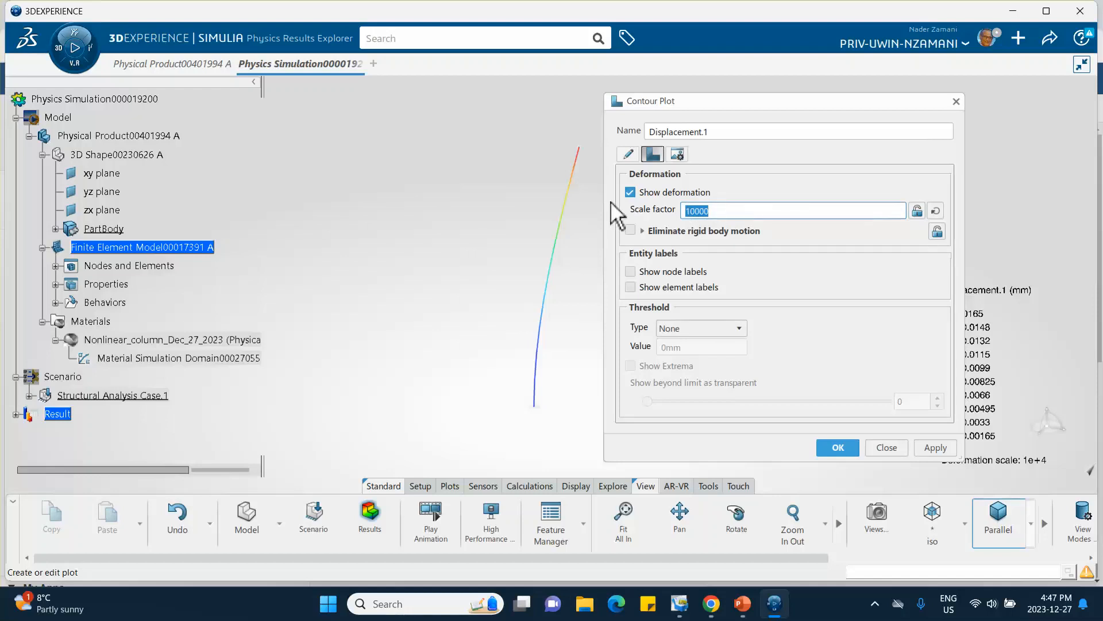
left_click(830, 445)
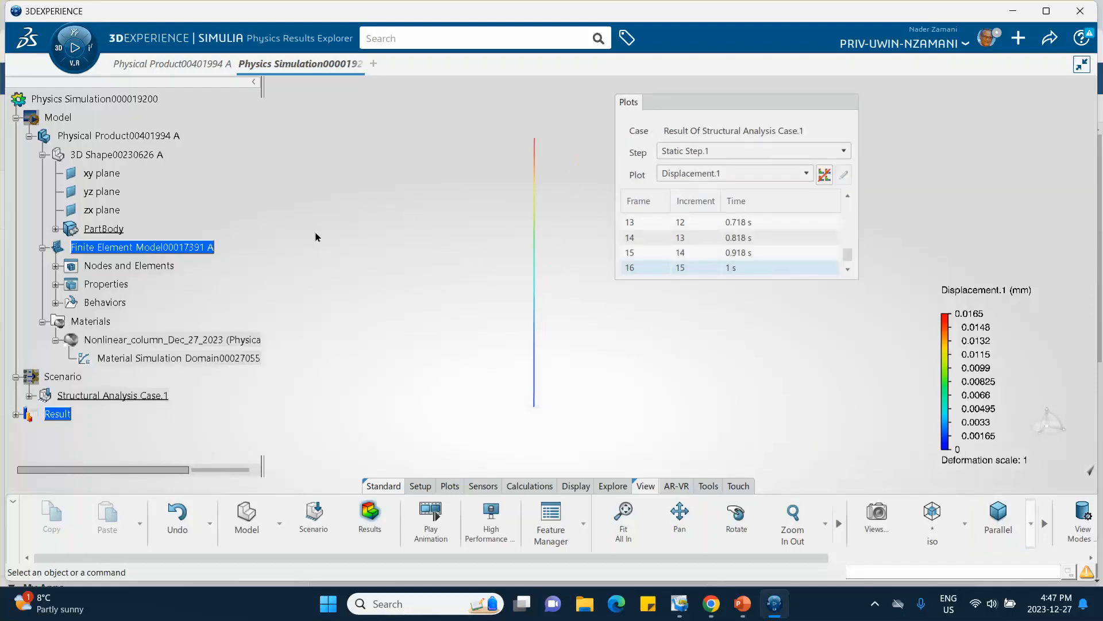
scroll(261, 212, "down", 3)
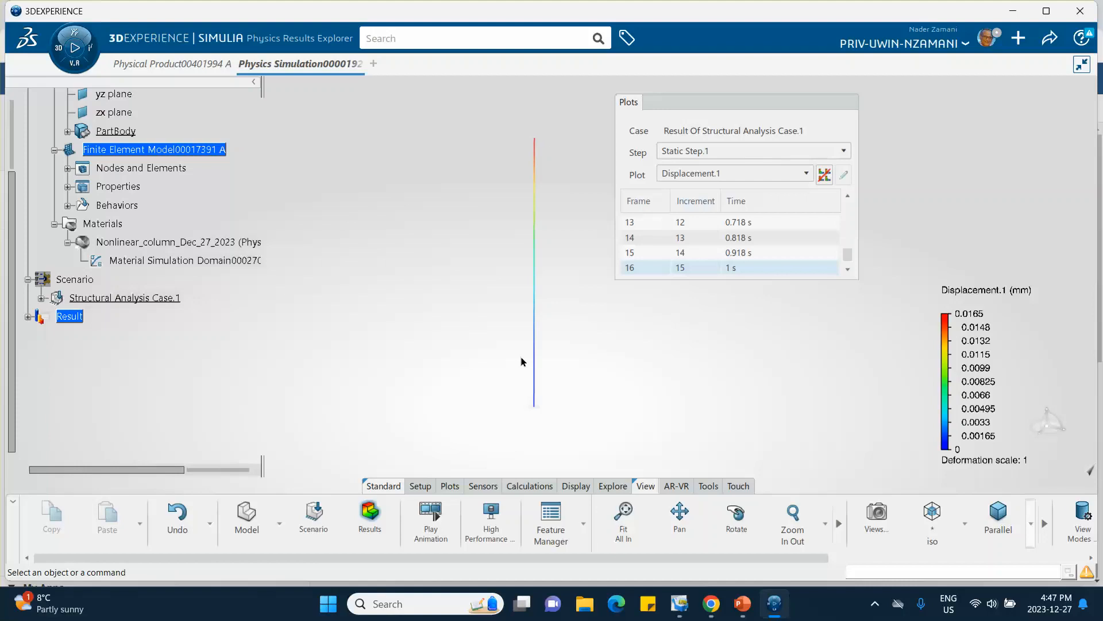
mouse_move(537, 407)
left_click(446, 486)
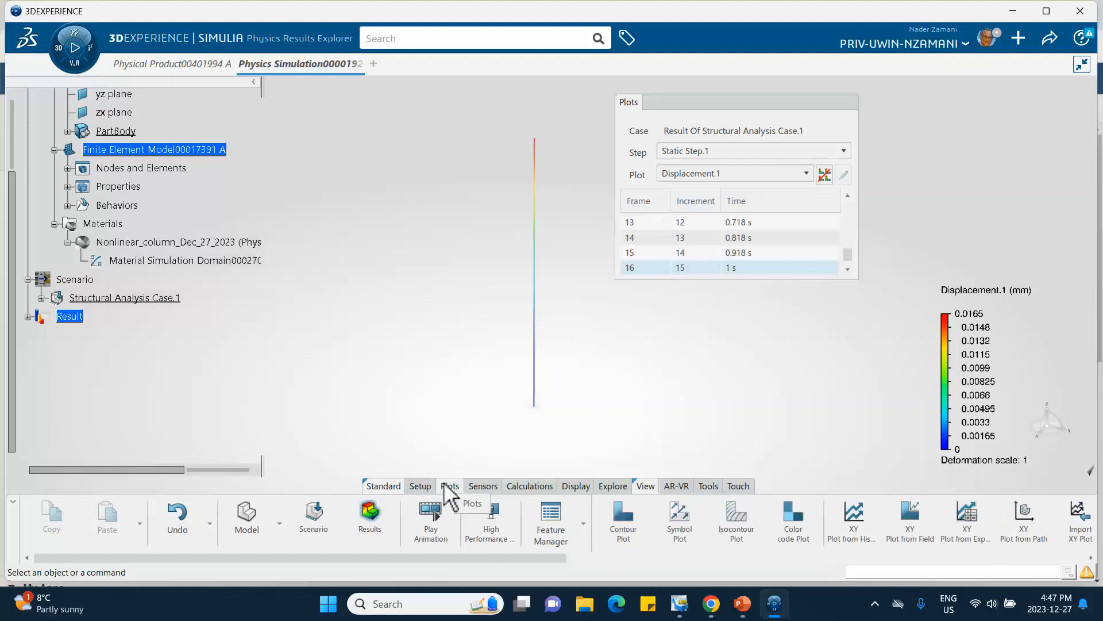
left_click(907, 519)
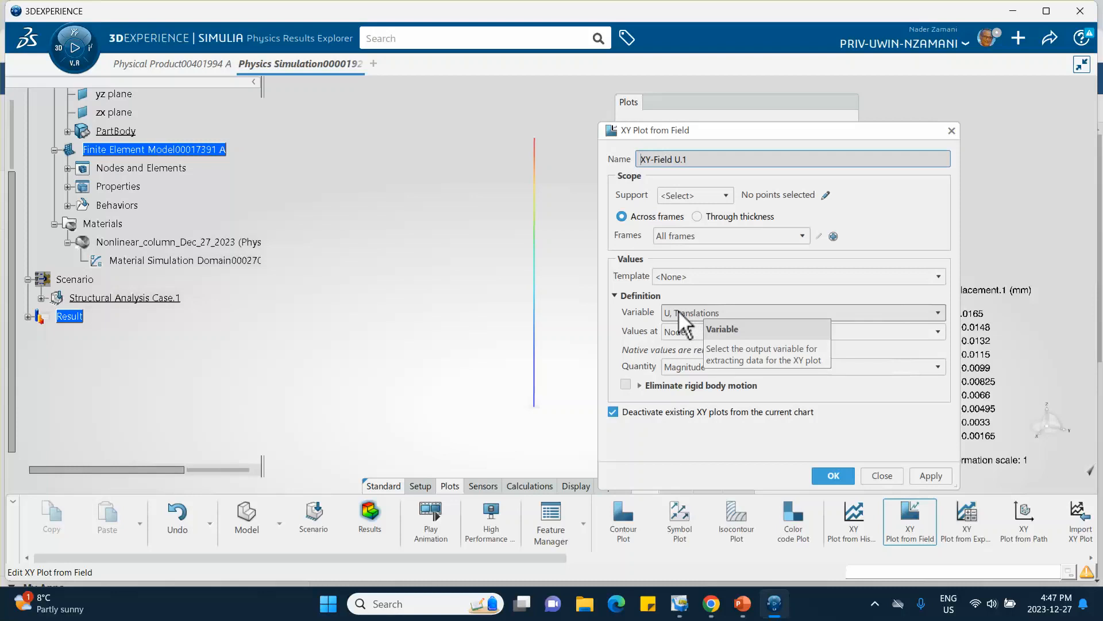
left_click(727, 195)
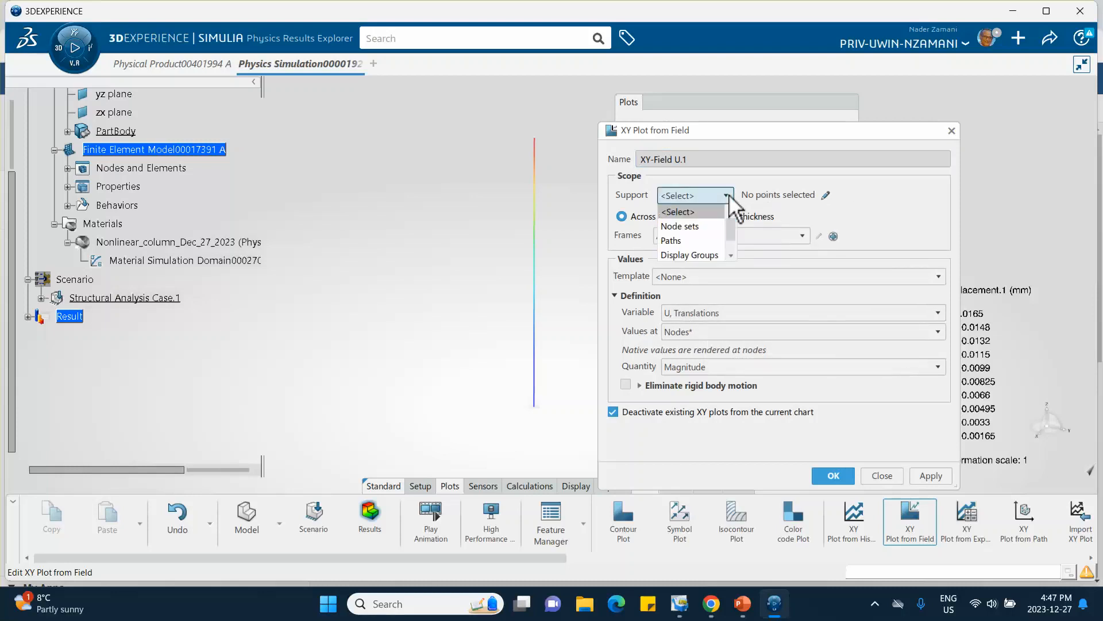
left_click(727, 204)
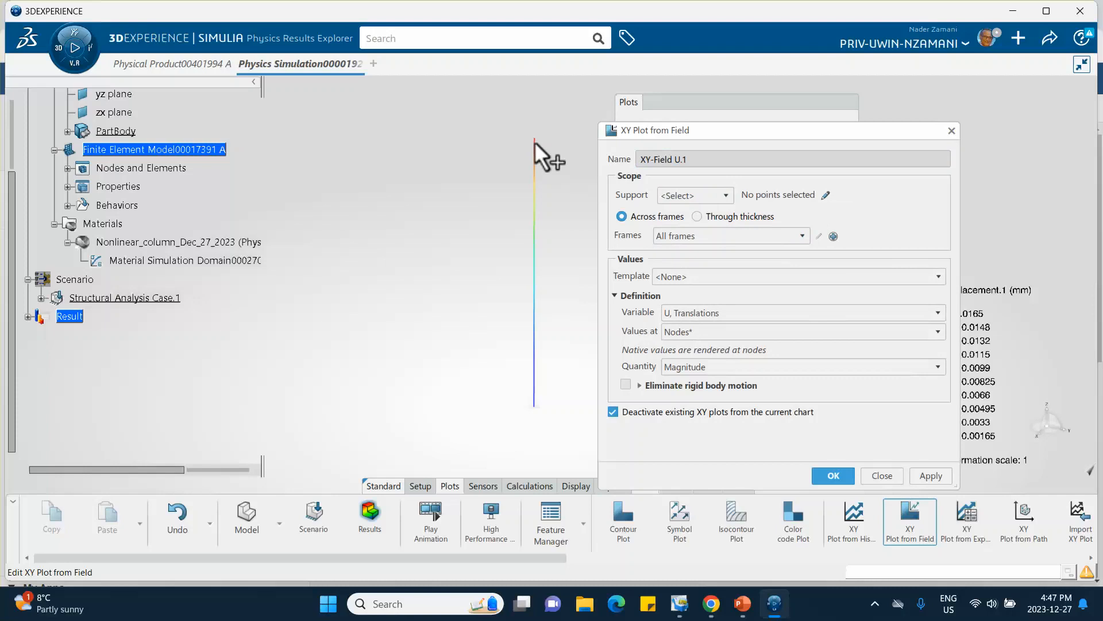
left_click(882, 477)
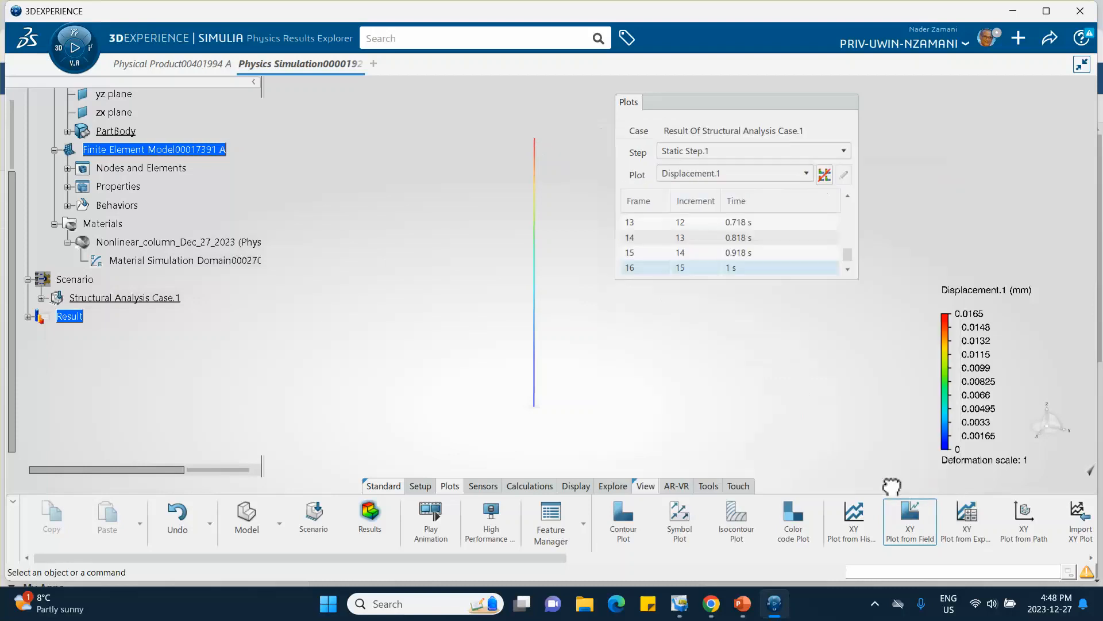
Step: Switch the displayed plot for Static Step.1 to Undeformed Model
left_click(682, 150)
left_click(698, 164)
left_click(695, 172)
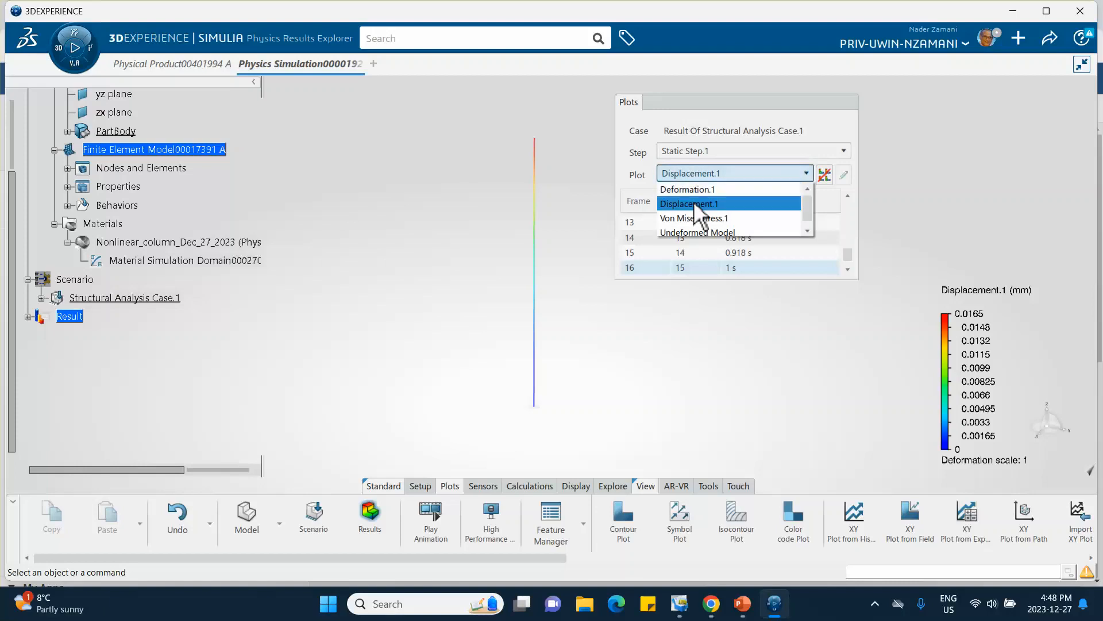
left_click(695, 231)
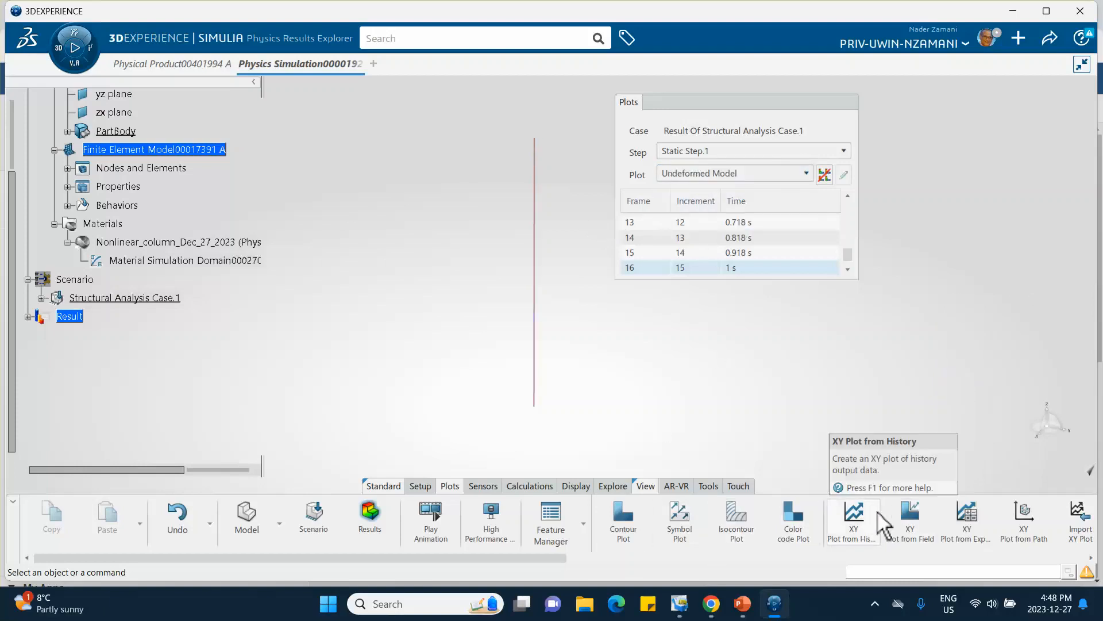
Step: Start an XY plot from field and select the column's top end at 0, 0, 1000 mm as its data point
left_click(913, 520)
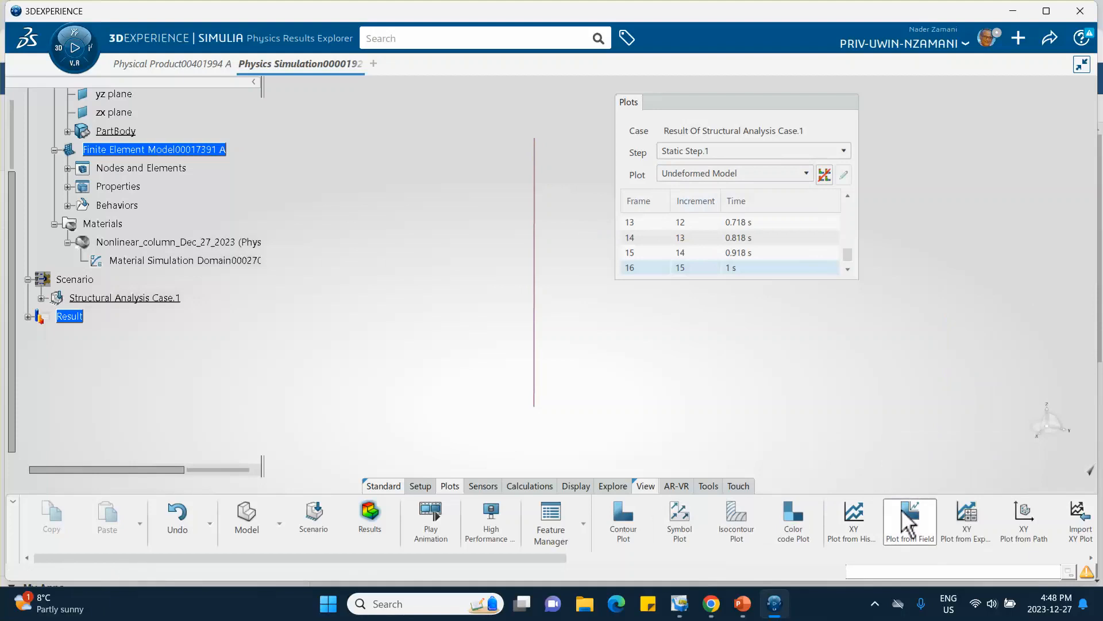
left_click(535, 138)
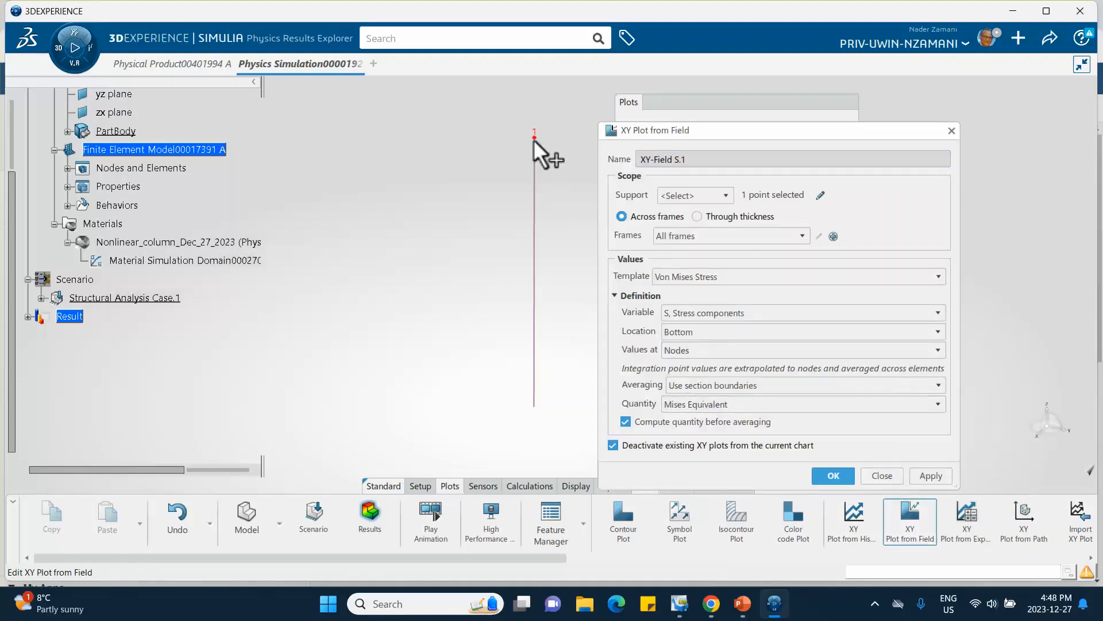
left_click(821, 196)
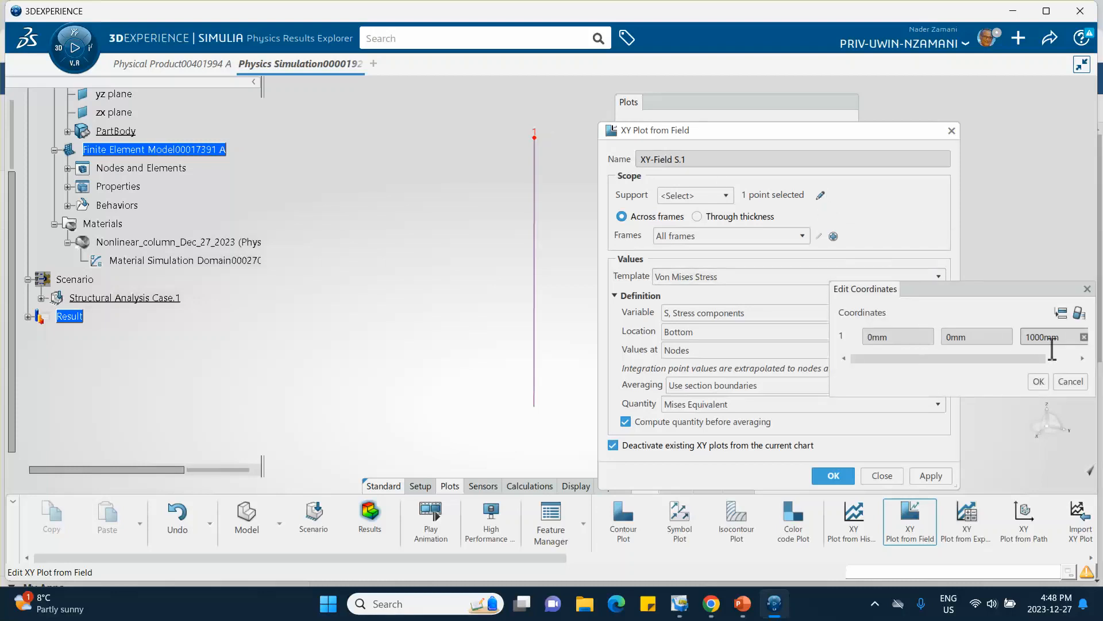
left_click(1038, 381)
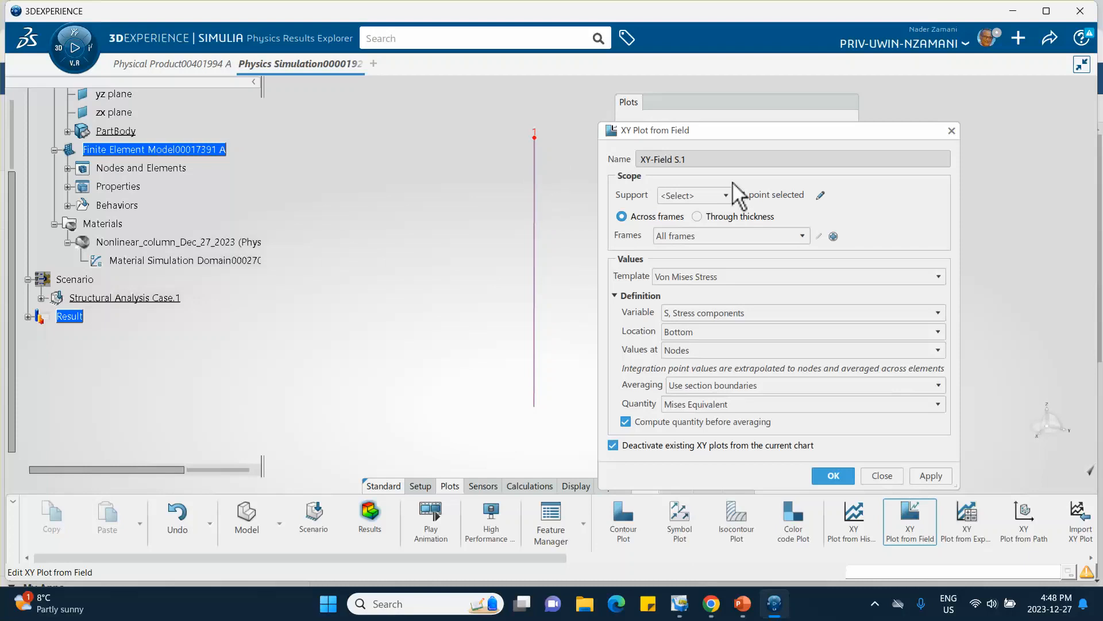
Step: Plot the selected top point's displacement across all frames as Vector Component 3, view the chart and close it
left_click(692, 277)
left_click(688, 321)
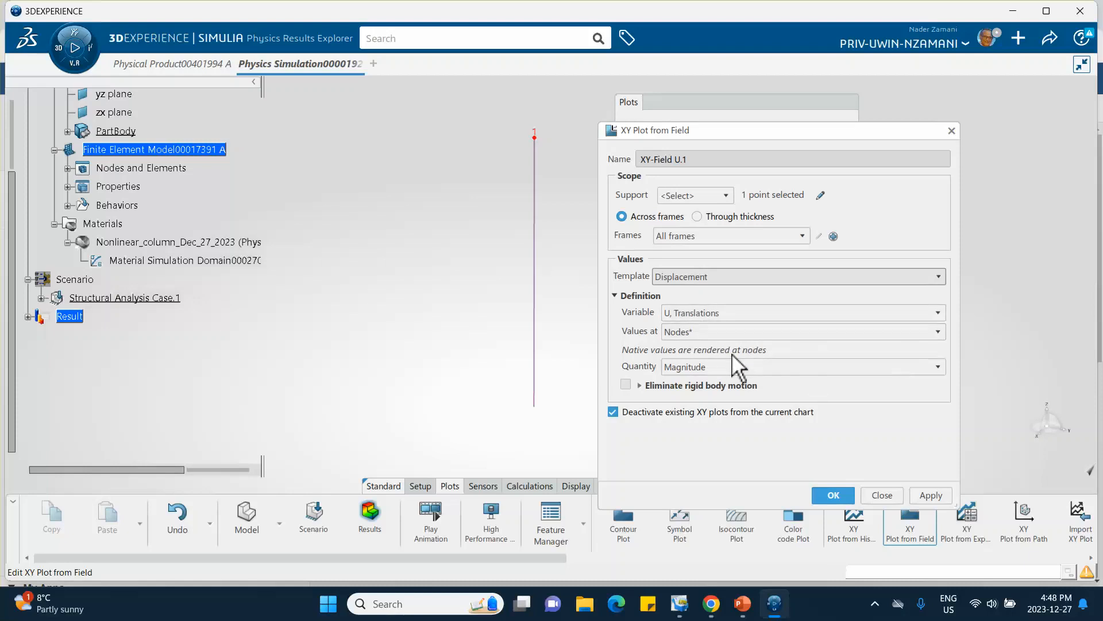
left_click(696, 372)
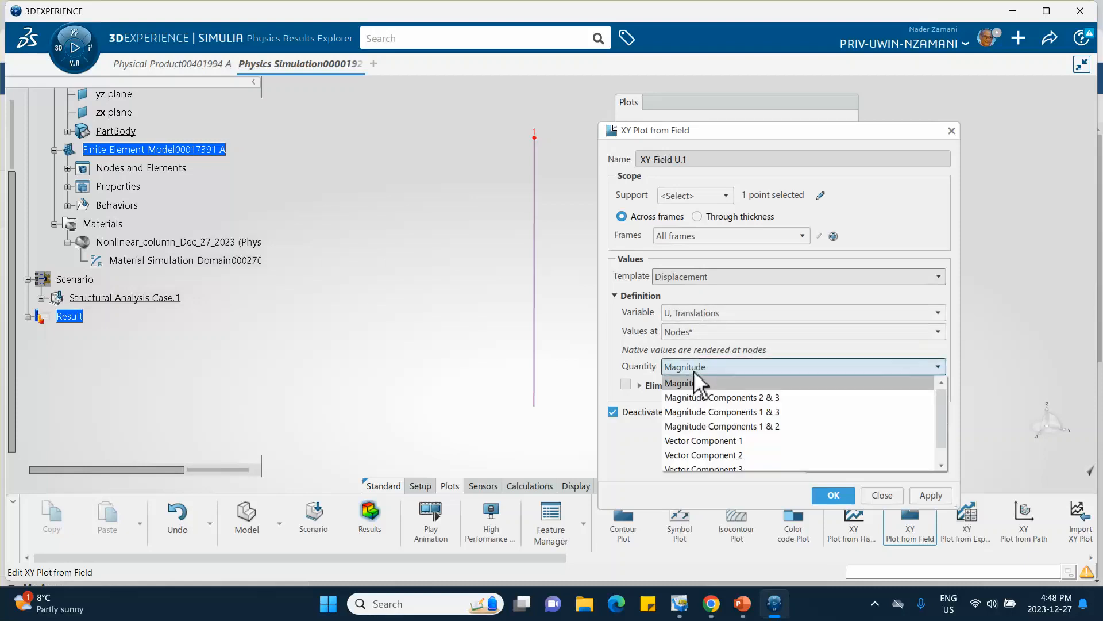
left_click(681, 467)
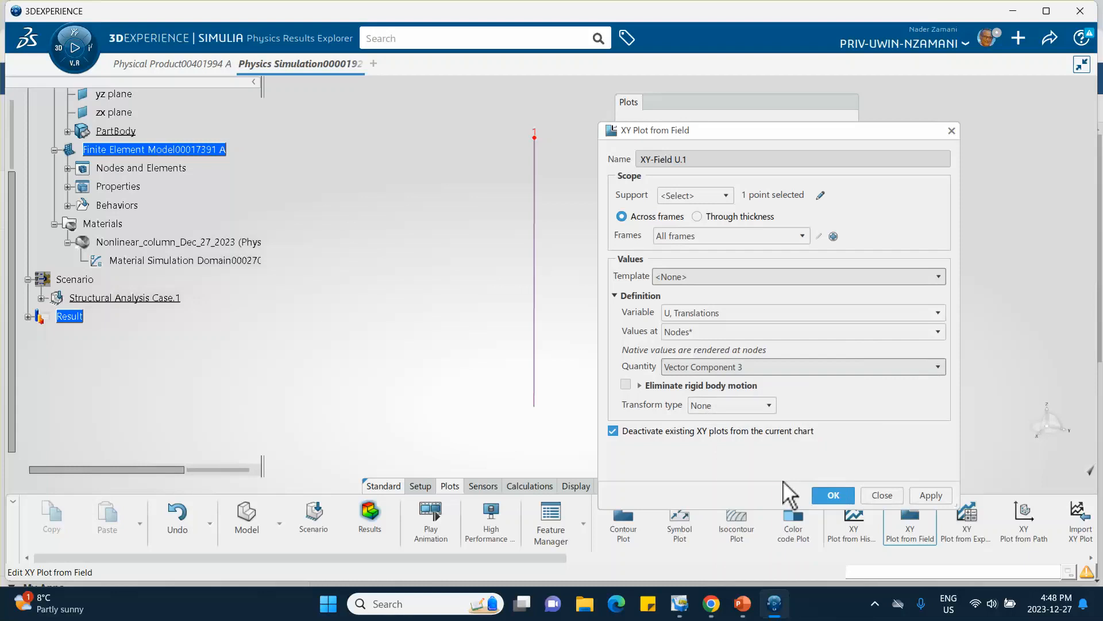
left_click(833, 496)
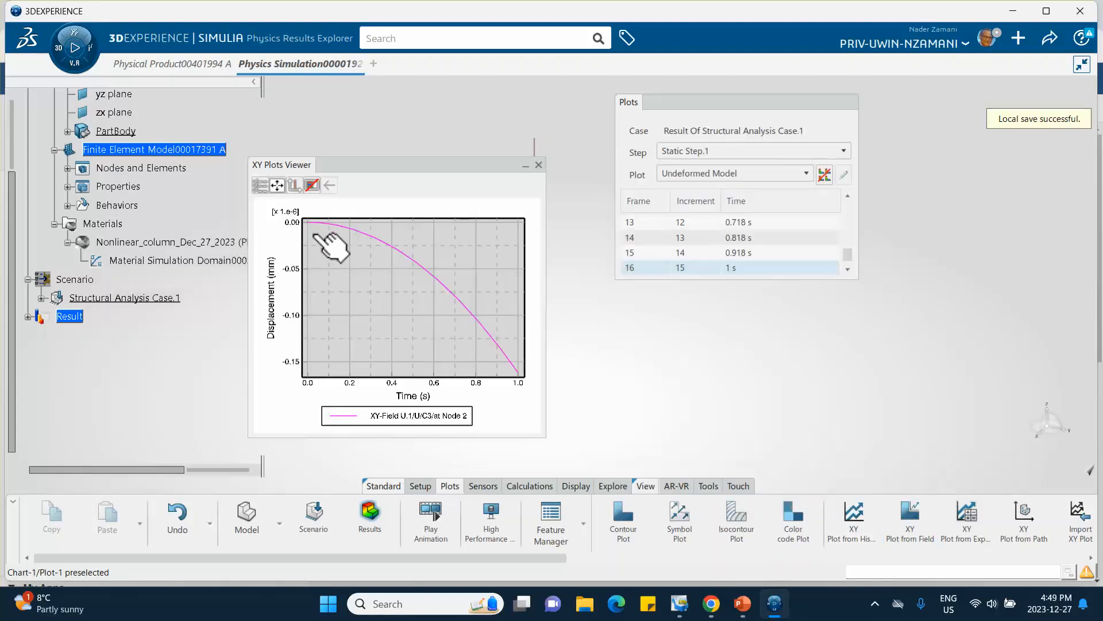
mouse_move(446, 295)
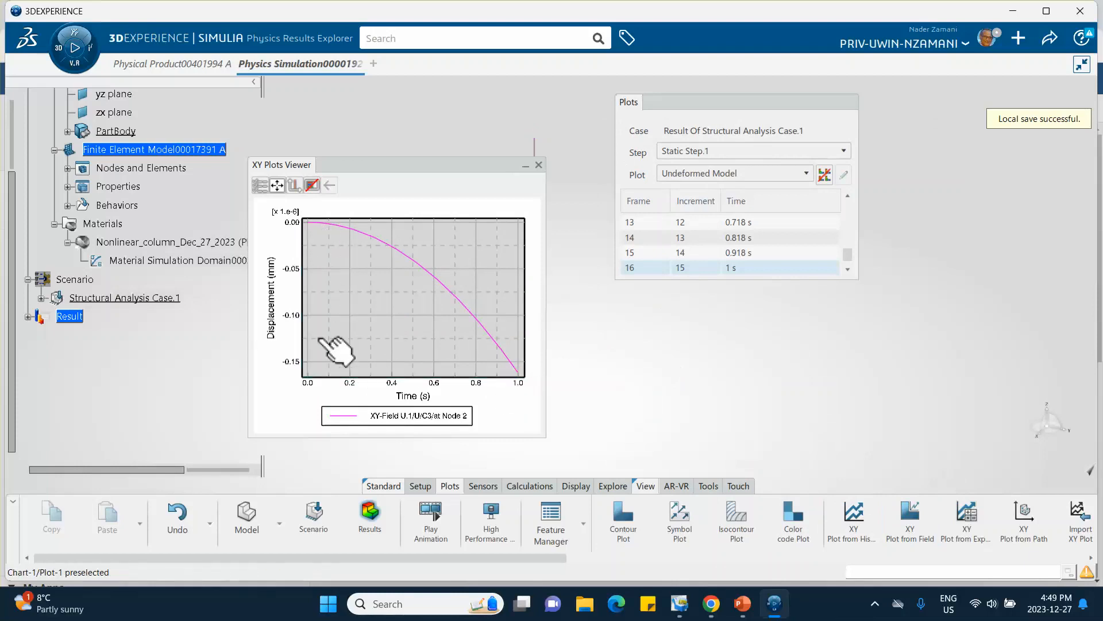
left_click(540, 165)
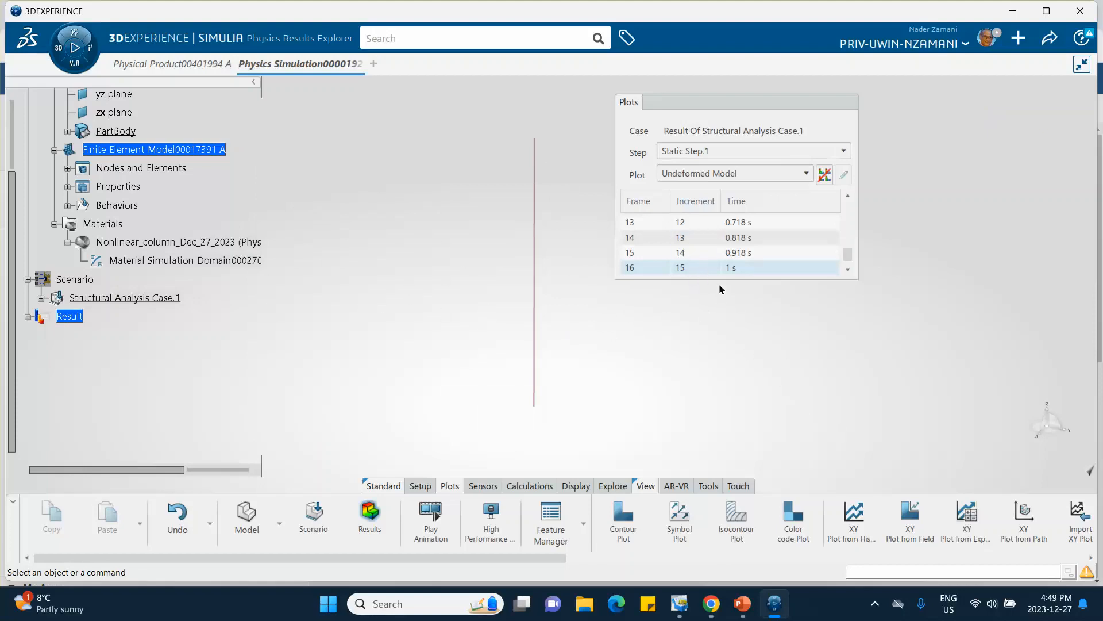
Step: Create an XY plot from field of the reaction force's Vector Component 3 at the column's base point, view it and close the chart
left_click(911, 520)
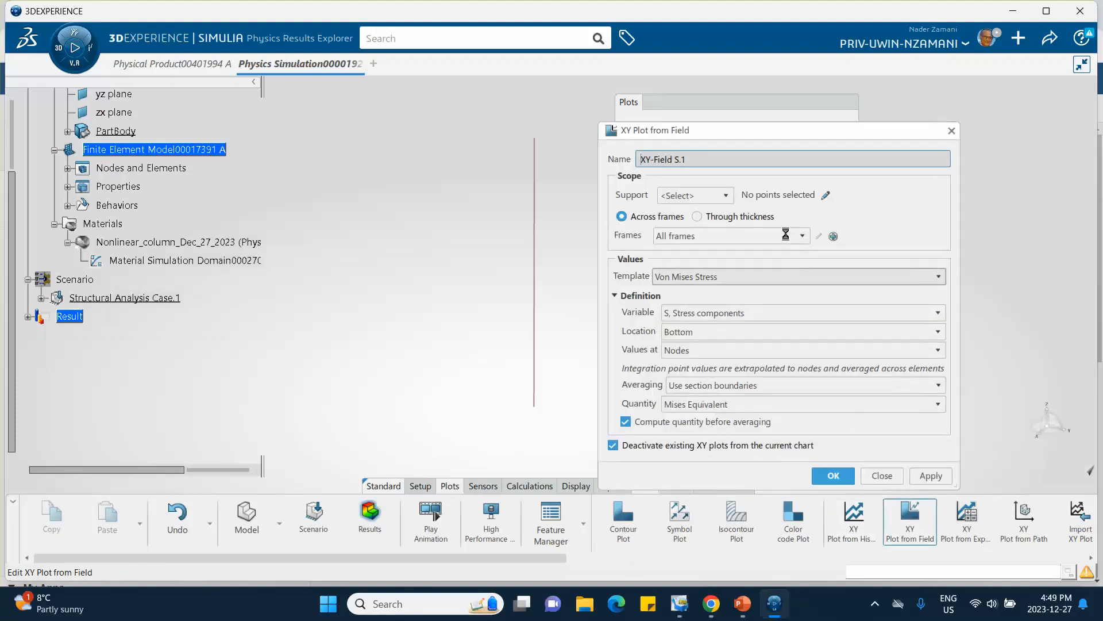
left_click(534, 407)
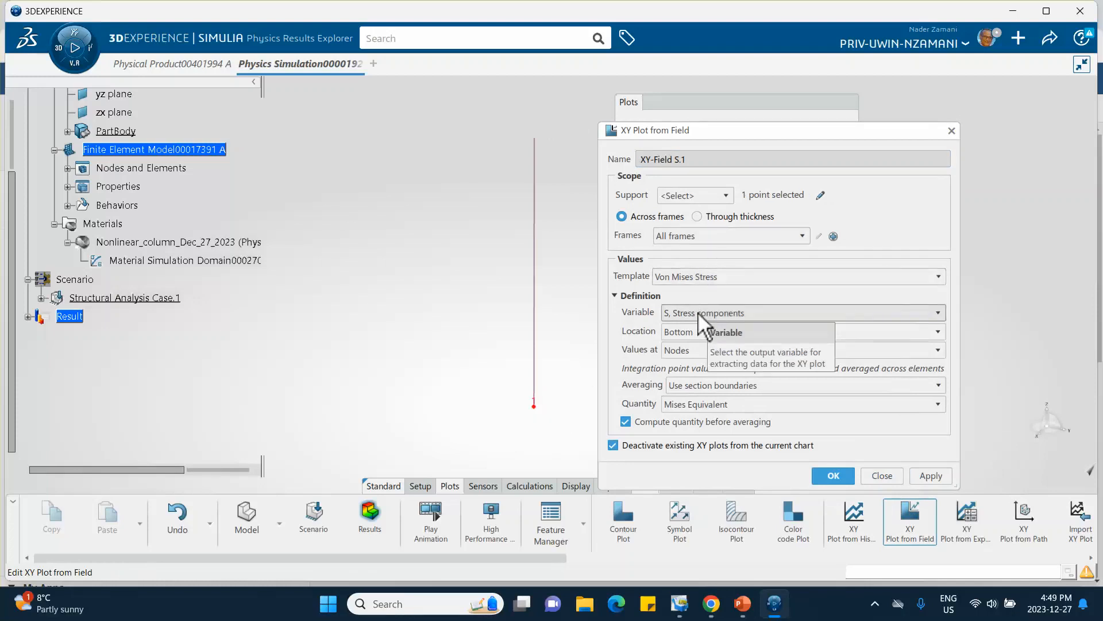
left_click(693, 278)
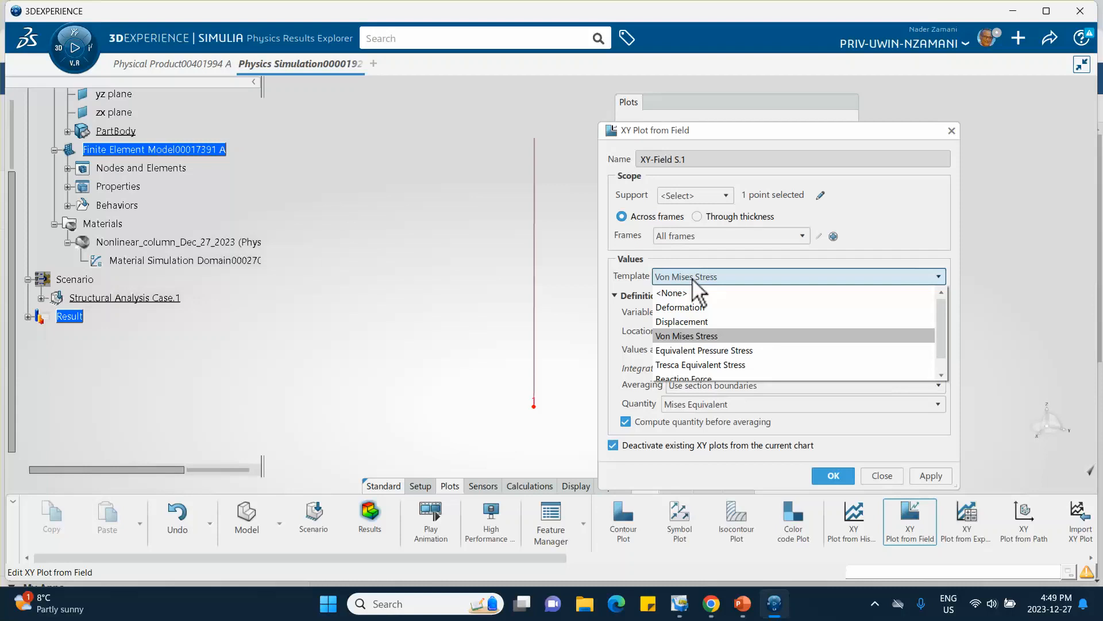
left_click(708, 379)
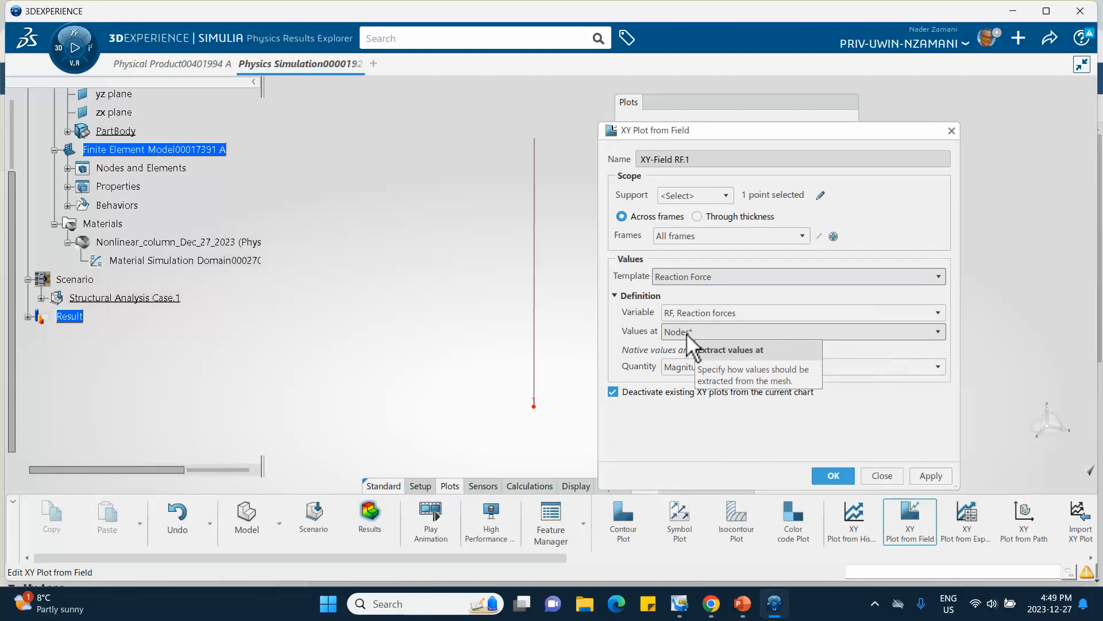
left_click(681, 368)
left_click(701, 469)
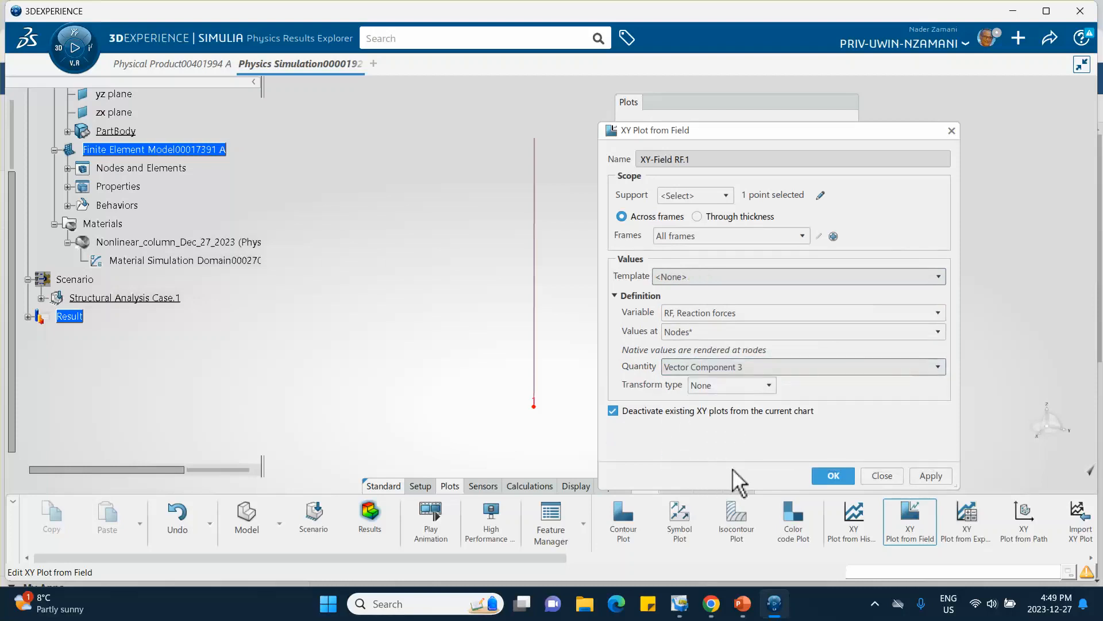
left_click(833, 476)
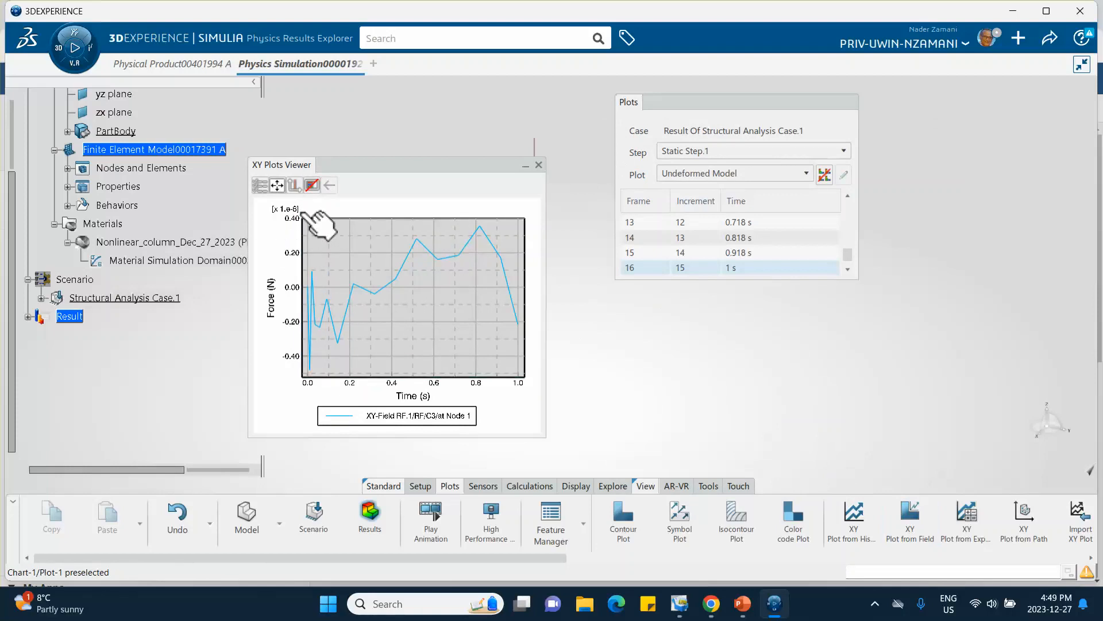
left_click(538, 166)
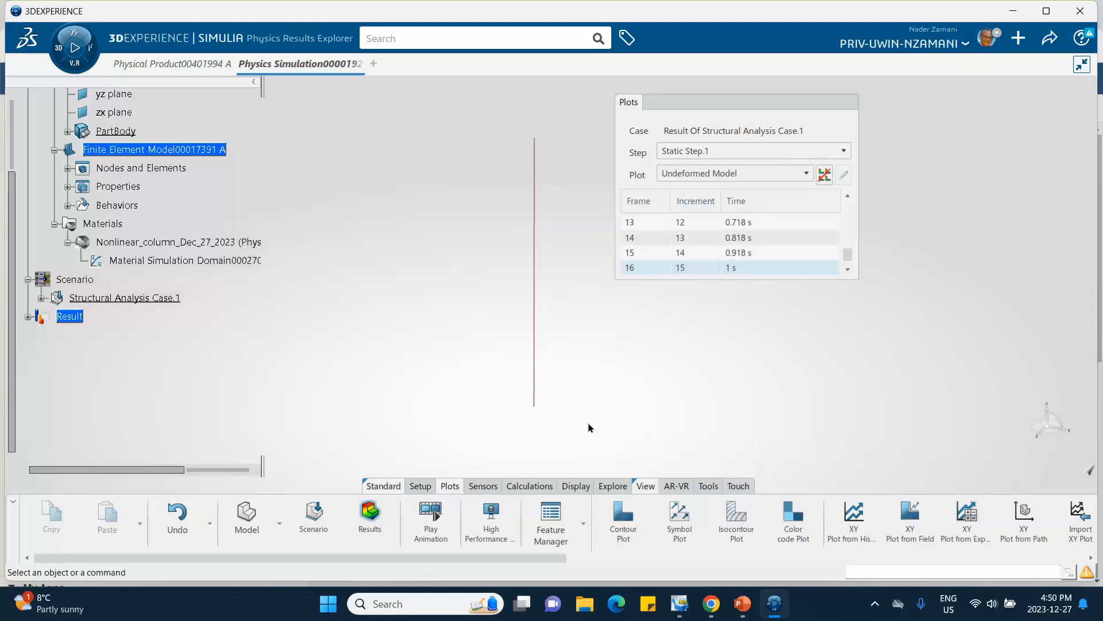
Step: Start a second static step in the structural scenario and consult the PowerPoint slide for its incrementation settings
left_click(314, 513)
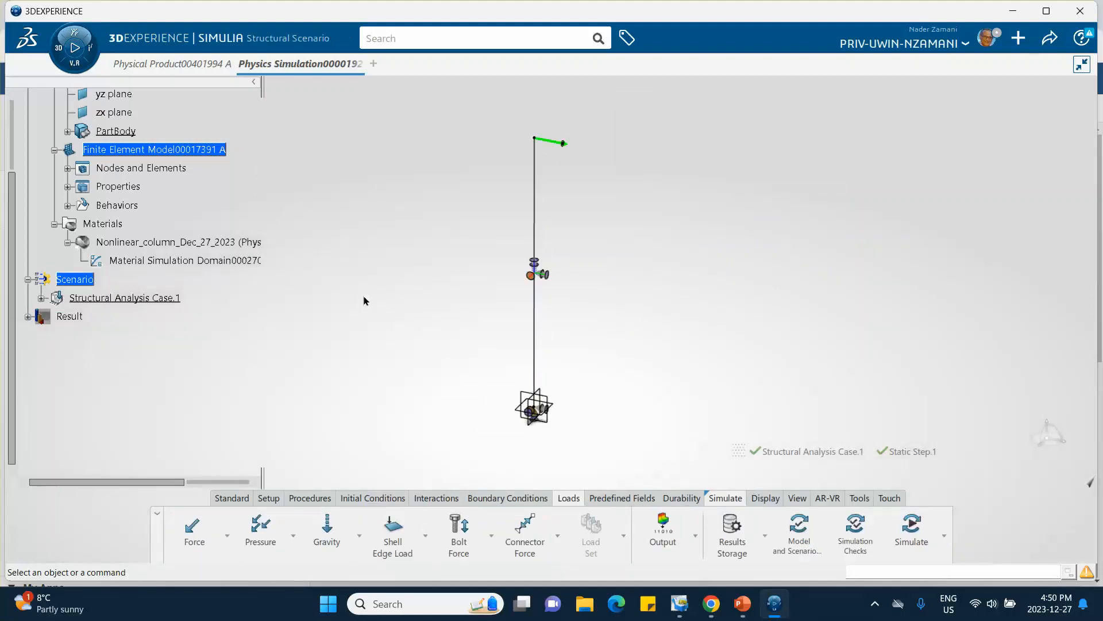
left_click(307, 498)
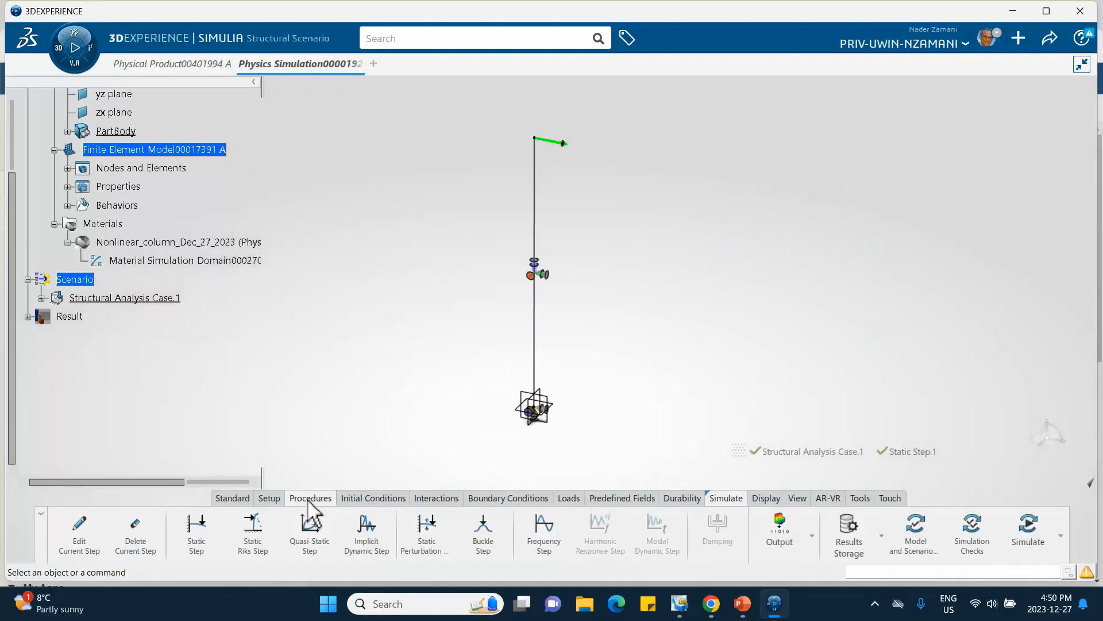
left_click(196, 533)
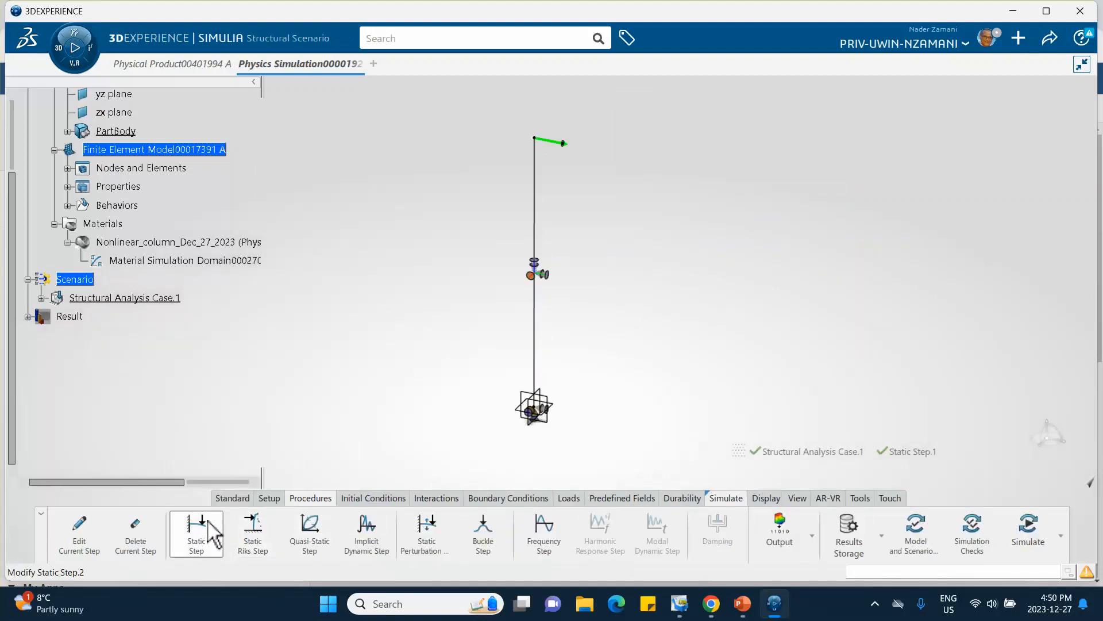
left_click(747, 602)
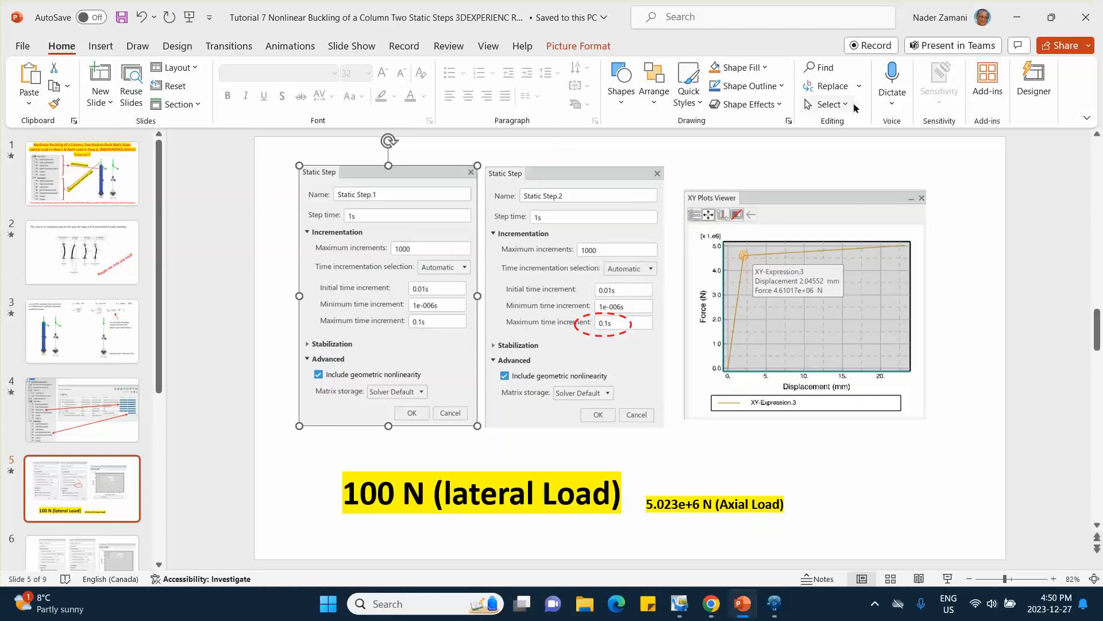
left_click(1017, 17)
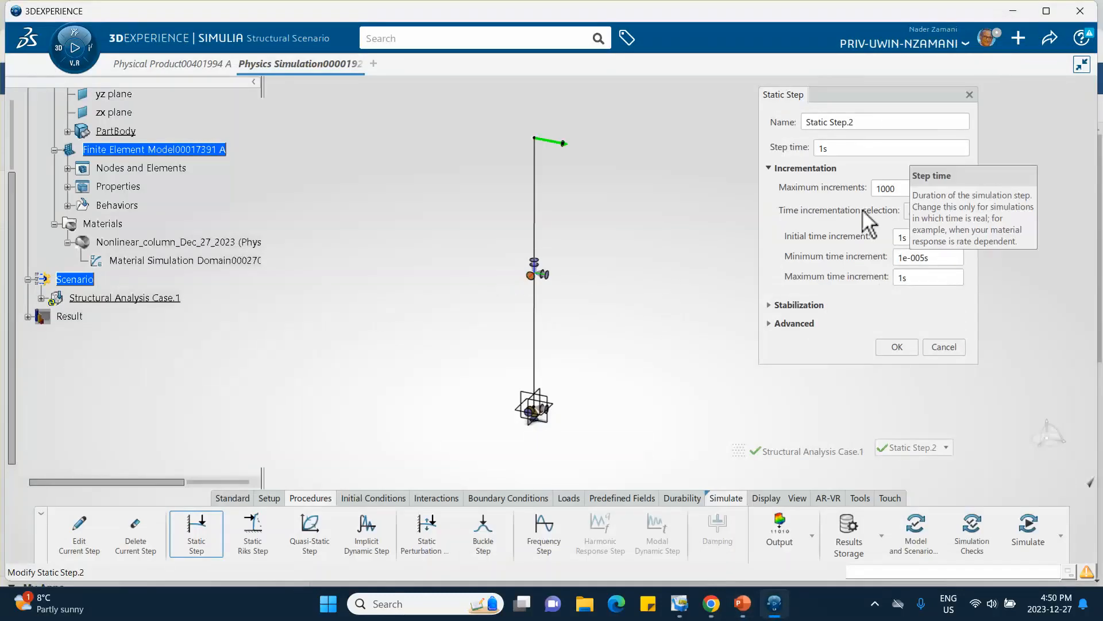
Step: Give Static Step.2 an initial time increment of 0.01 s, a maximum of 0.1 s and include geometric nonlinearity
left_click(915, 237)
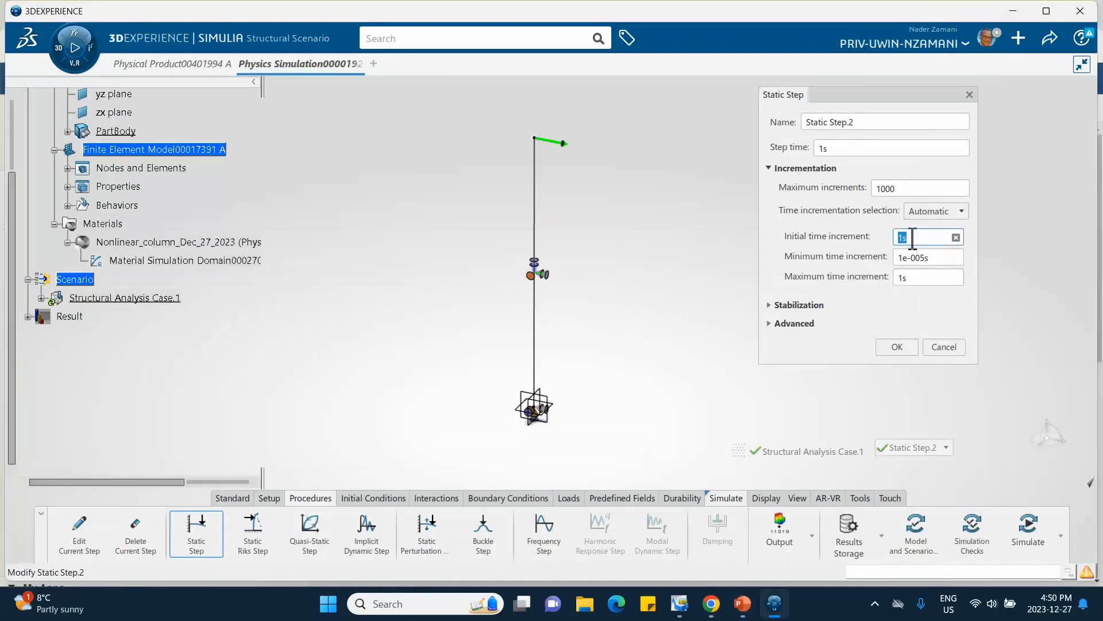
type(".01")
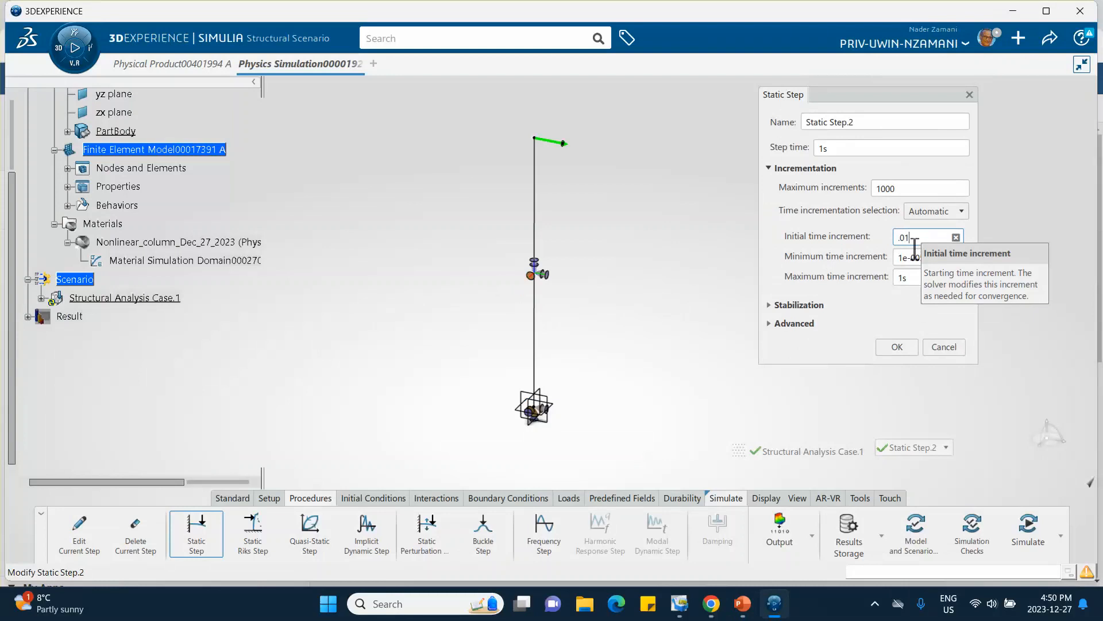
left_click(909, 278)
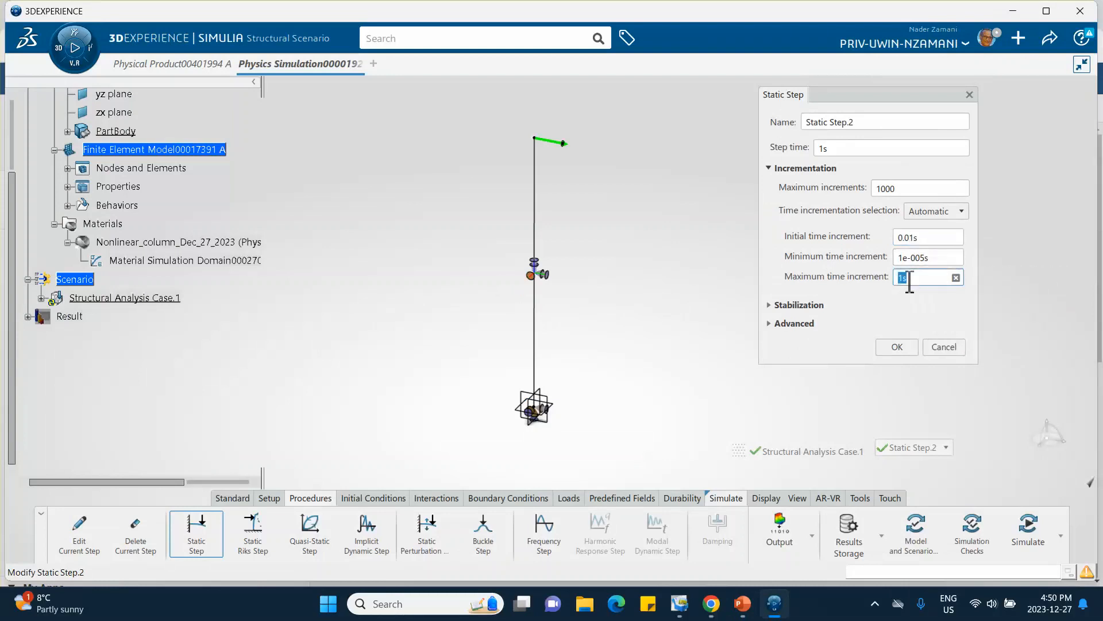
type(".")
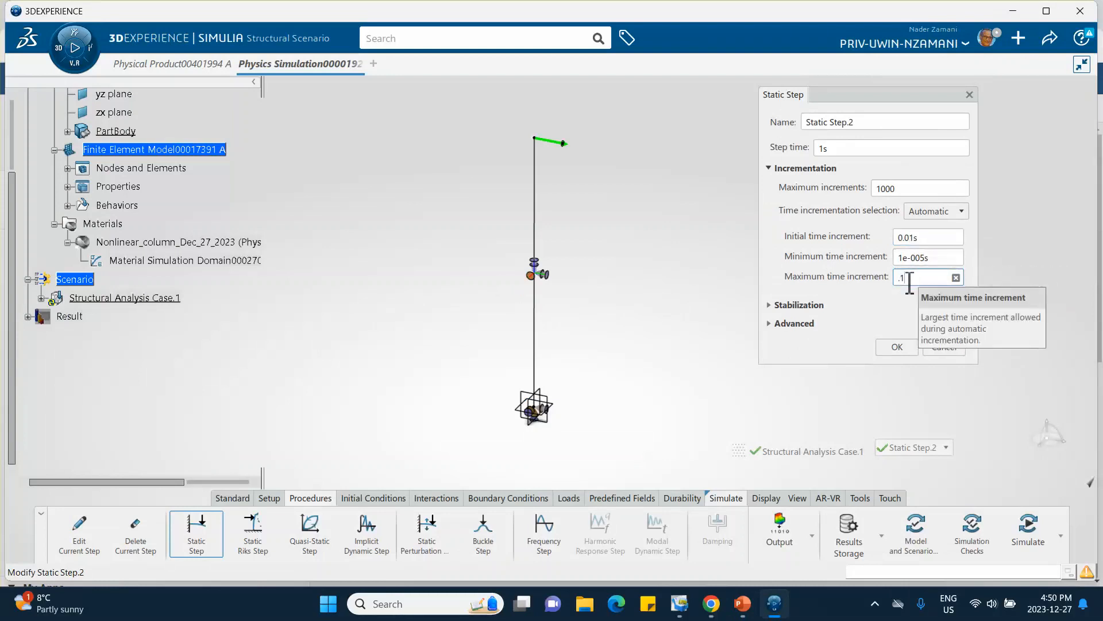
type("1")
left_click(770, 323)
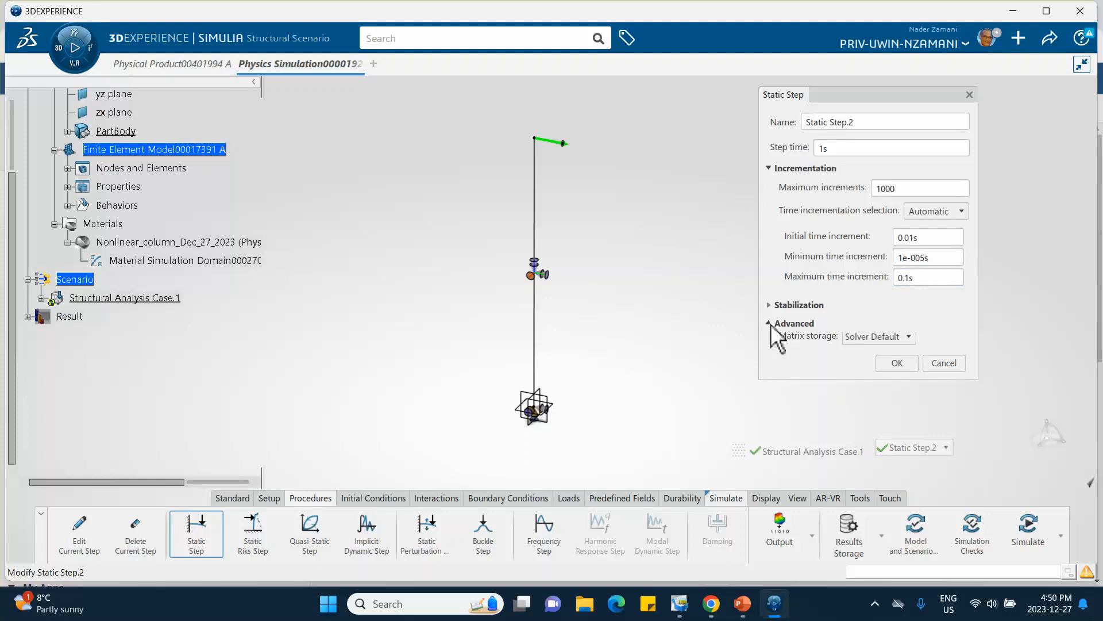
left_click(782, 342)
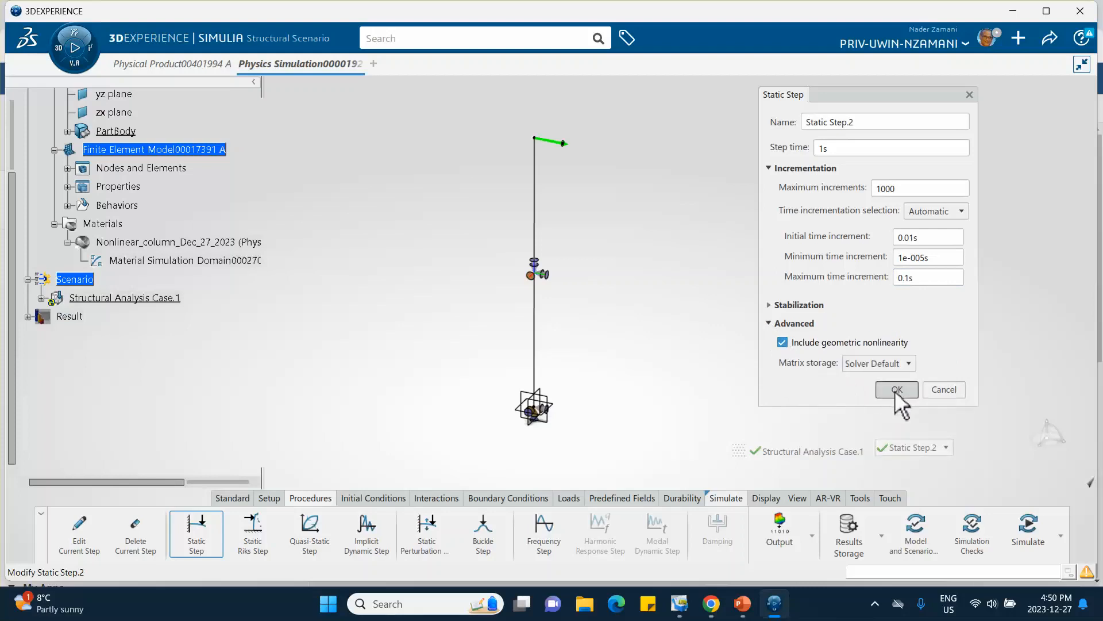
left_click(896, 391)
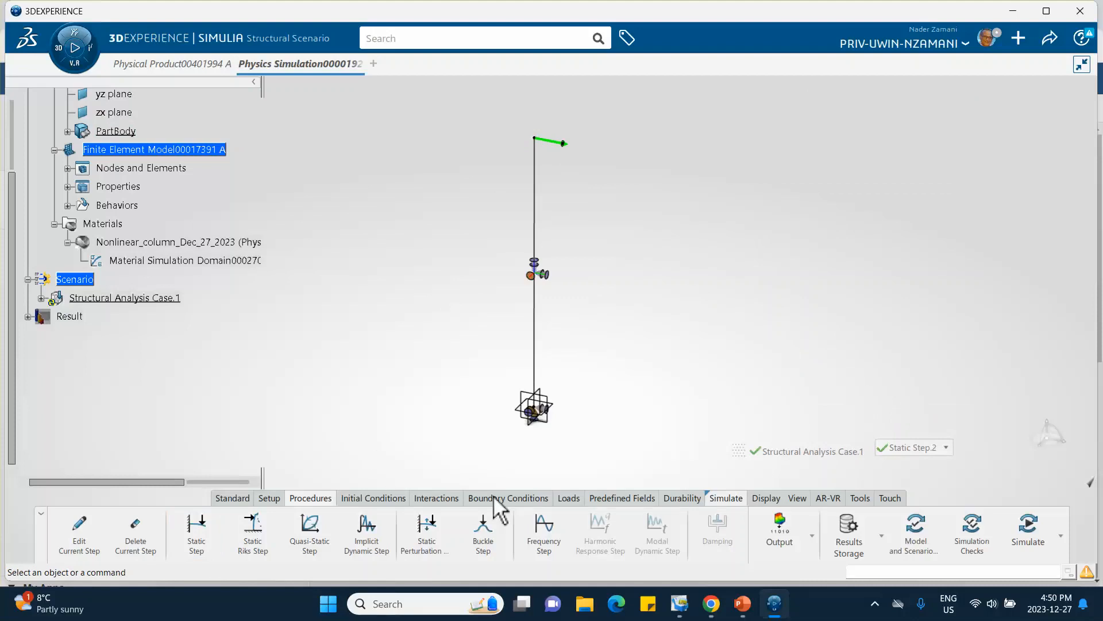
Step: Apply an axial force of -5.023e6 N in Z to the column's top vertex in Static Step.2
left_click(565, 498)
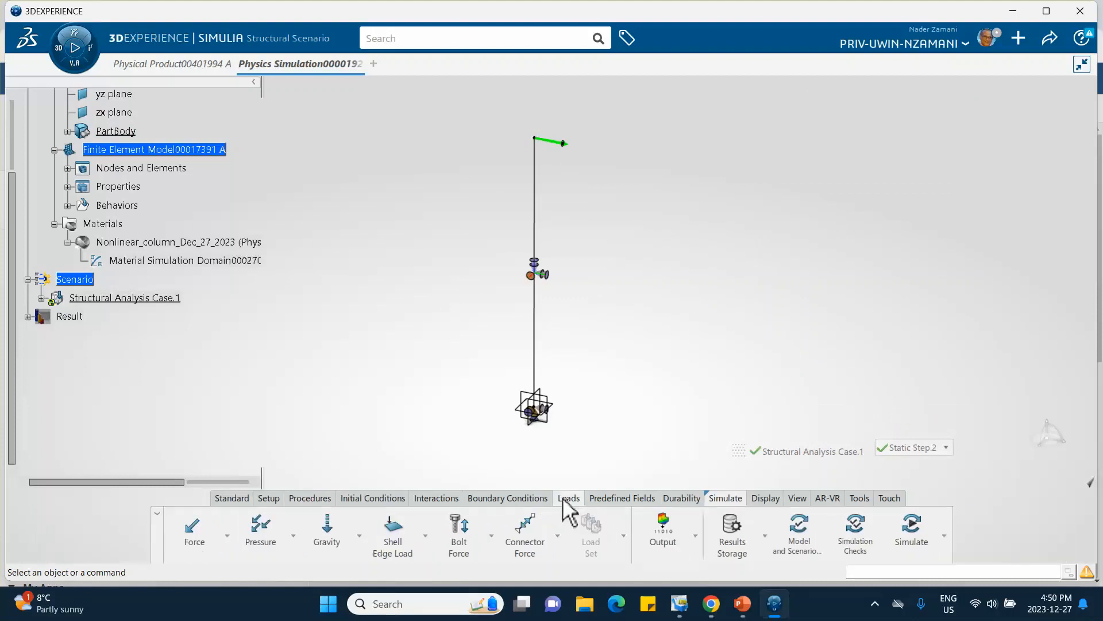
left_click(195, 526)
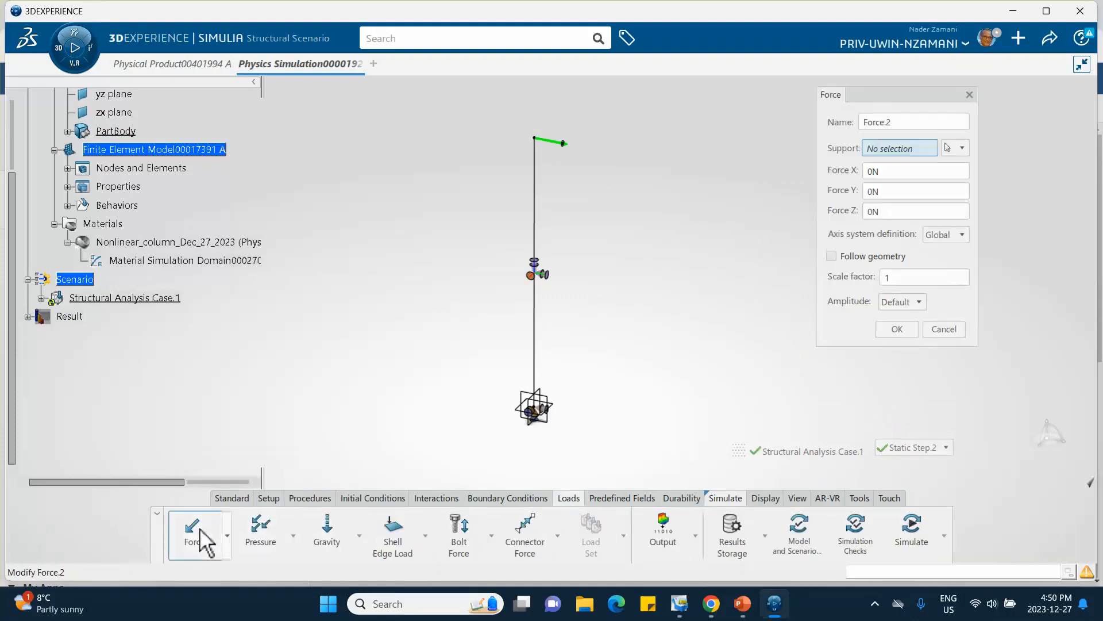
left_click(538, 142)
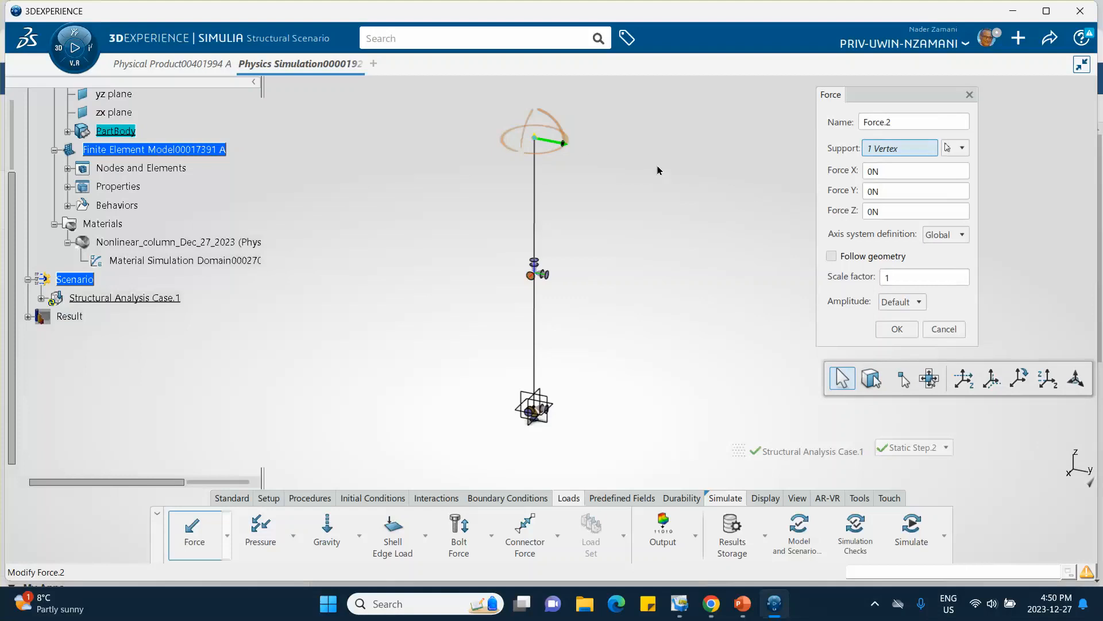
left_click(888, 212)
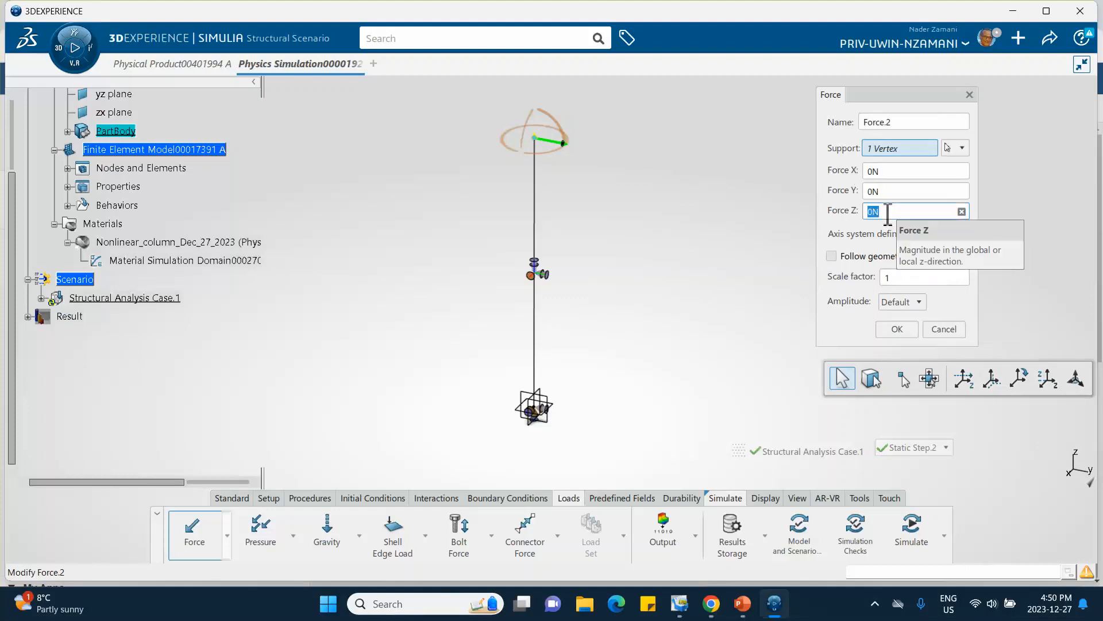
type("-5.023e6")
left_click(906, 327)
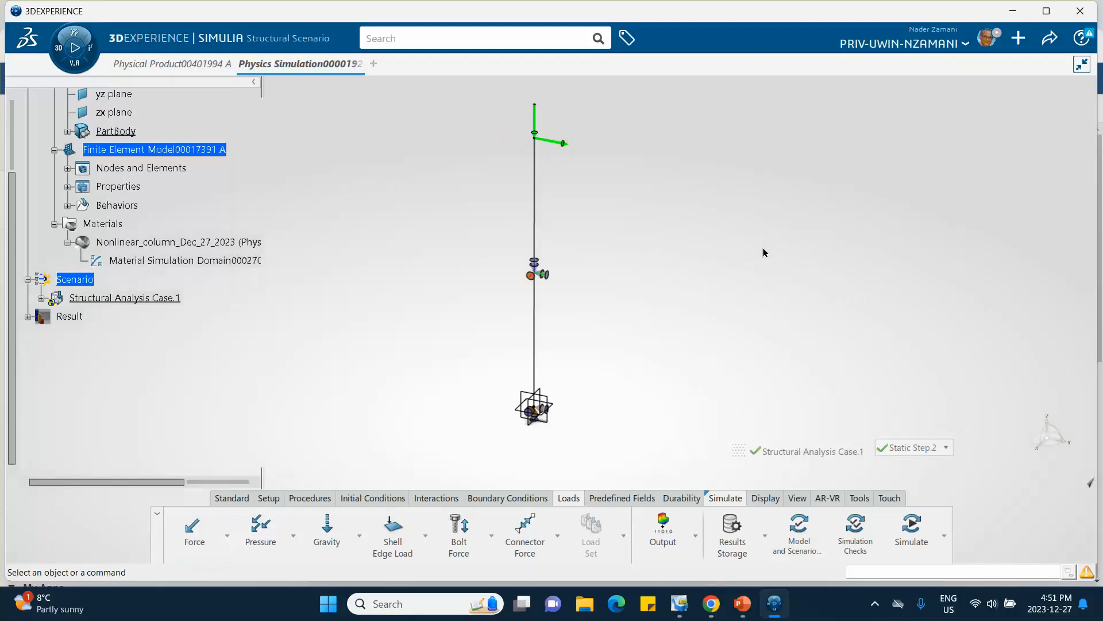
Step: Save the simulation and run the Model and Scenario Checks on the two-step structural analysis case
left_click(1050, 39)
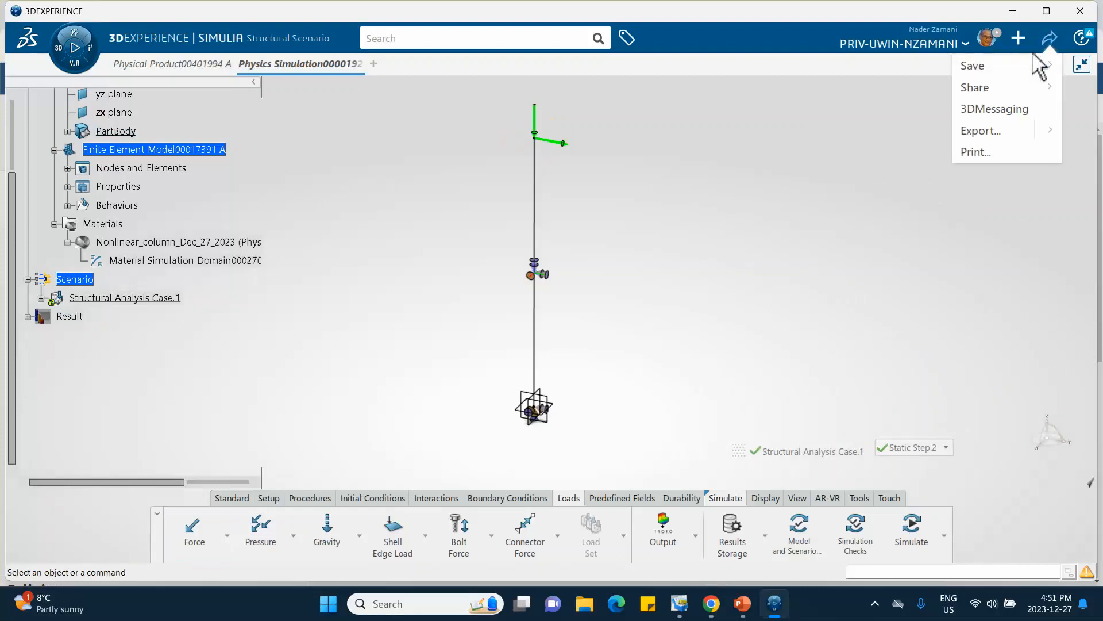
left_click(1026, 66)
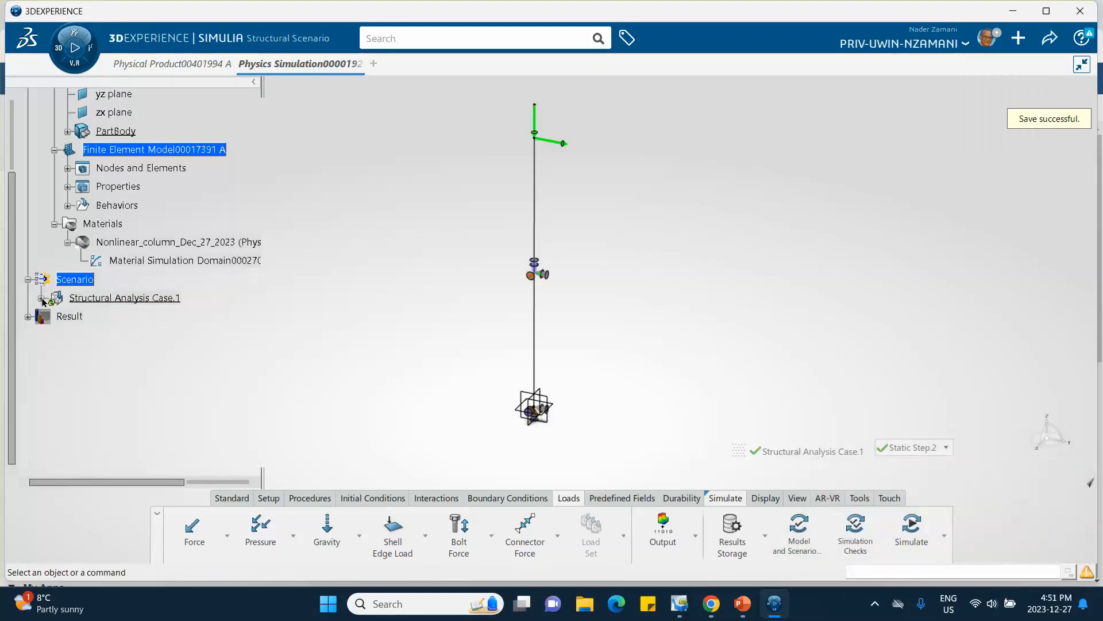
left_click(41, 298)
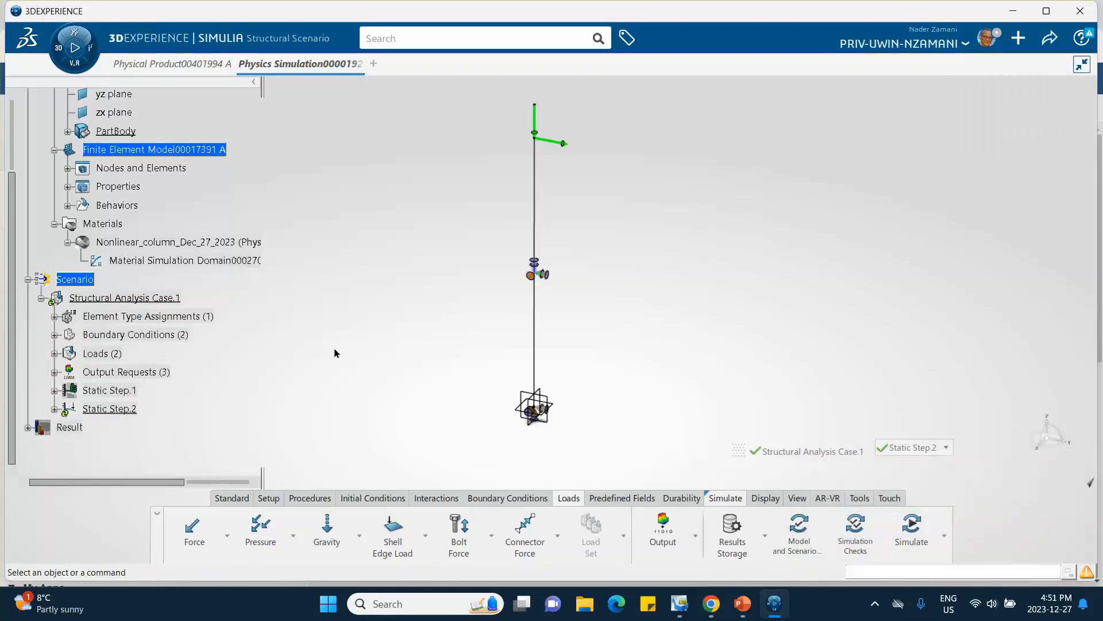
left_click(801, 527)
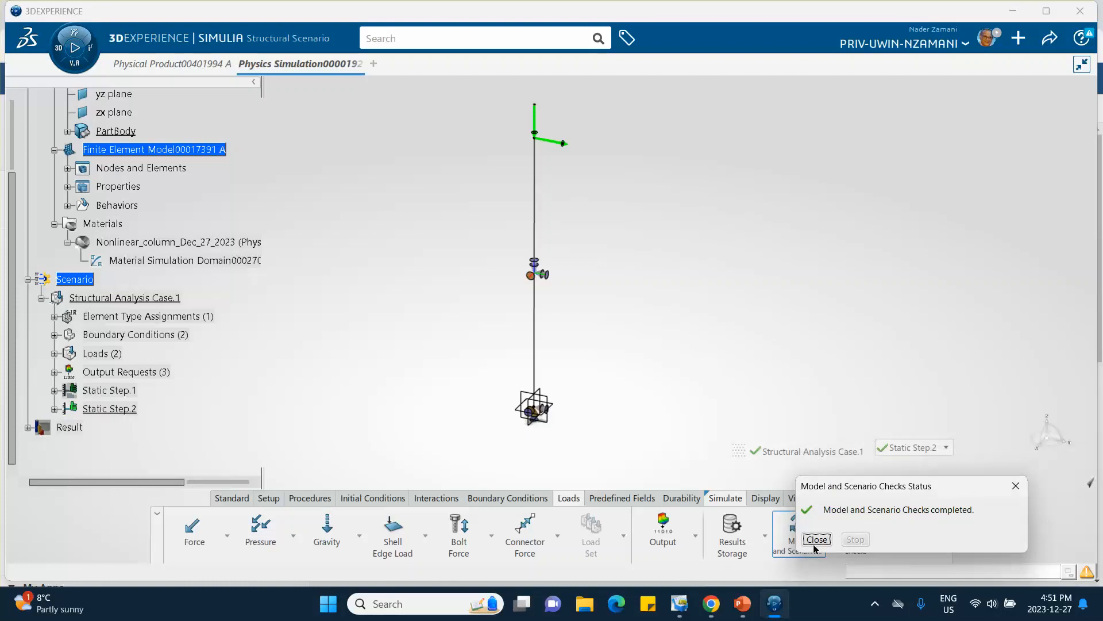
left_click(816, 540)
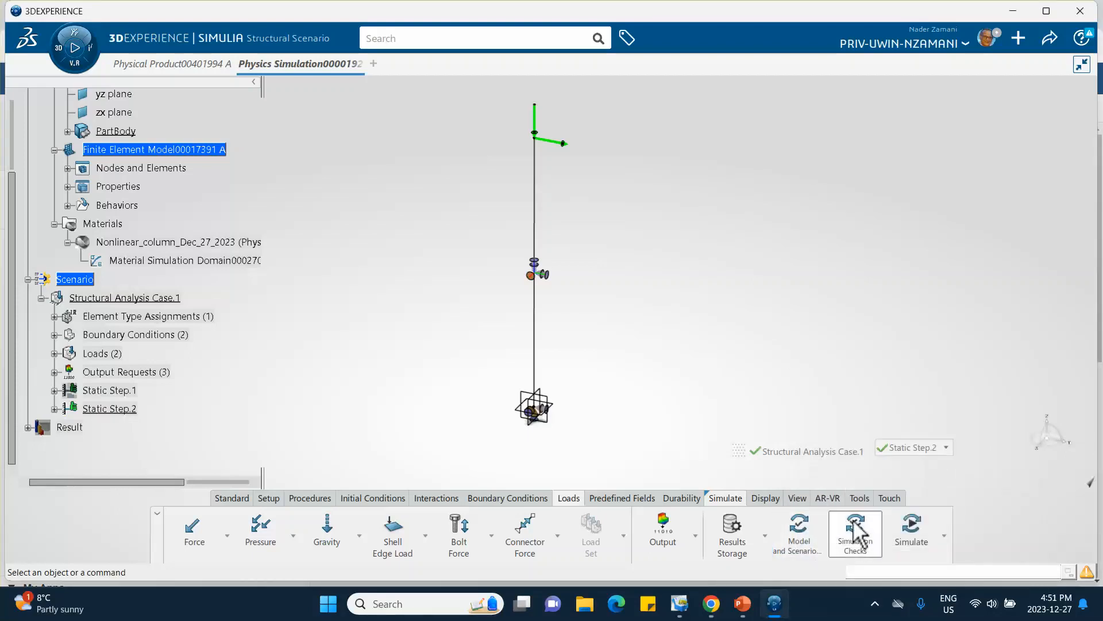
Step: Run the Simulation Checks locally on the structural analysis case with 4 cores, overwriting the previous results
left_click(857, 531)
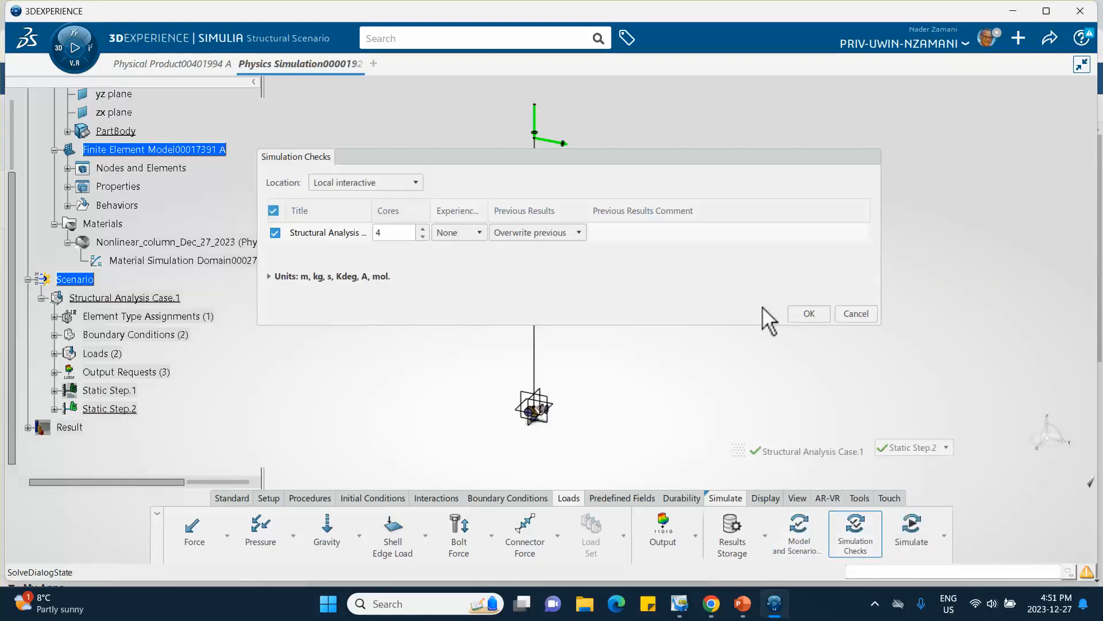
left_click(798, 316)
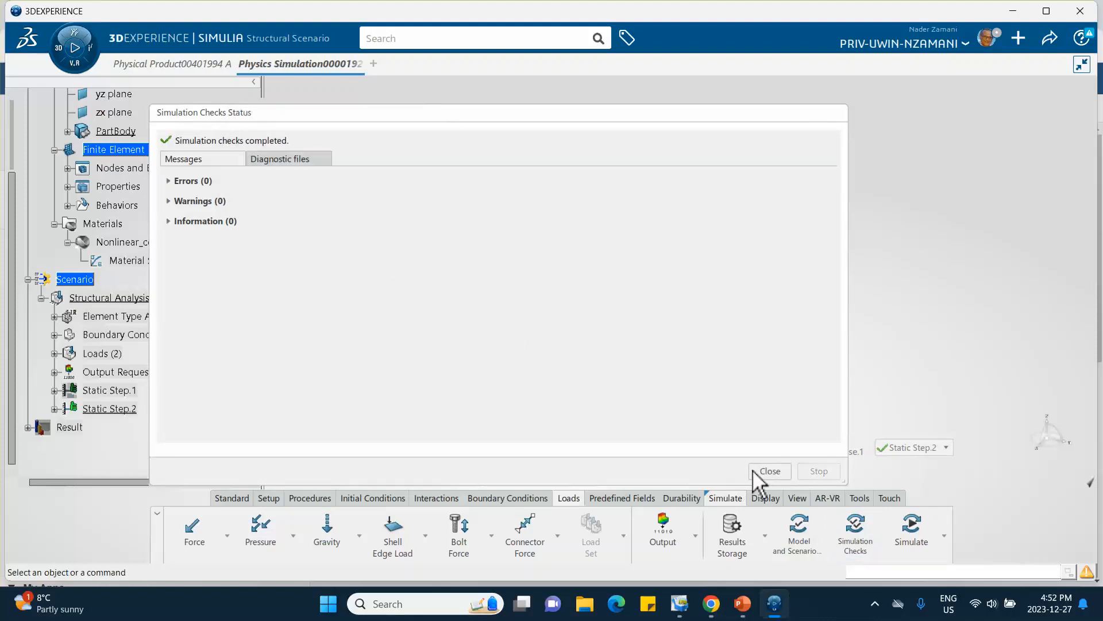
left_click(770, 471)
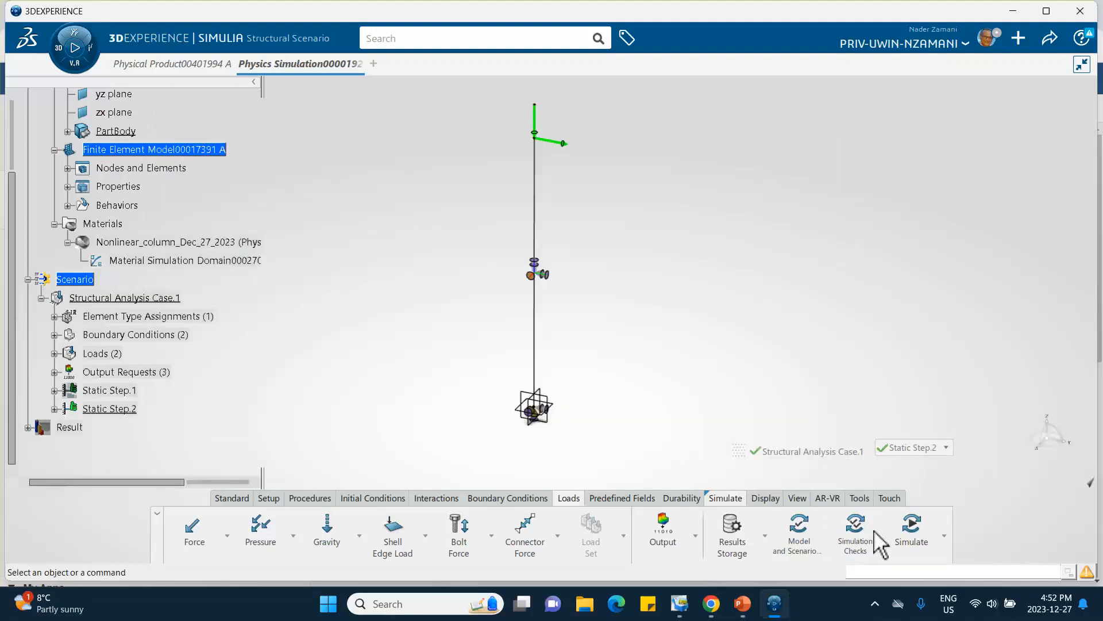
Step: Simulate the structural analysis case locally with 4 cores, overwriting previous results, and review the iterations while it runs
left_click(912, 536)
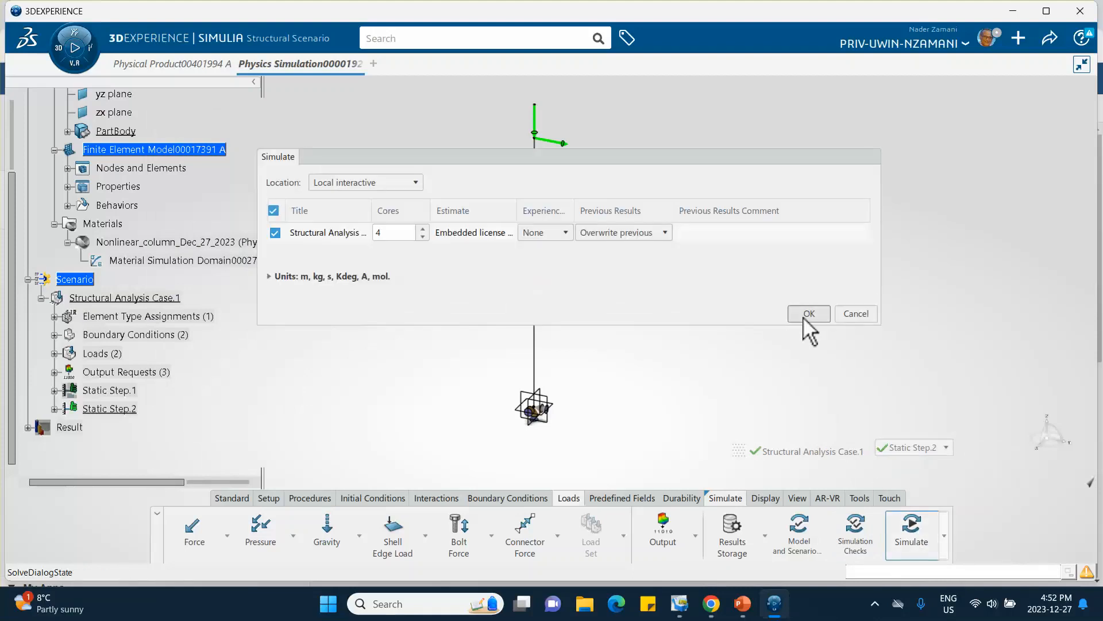
left_click(805, 314)
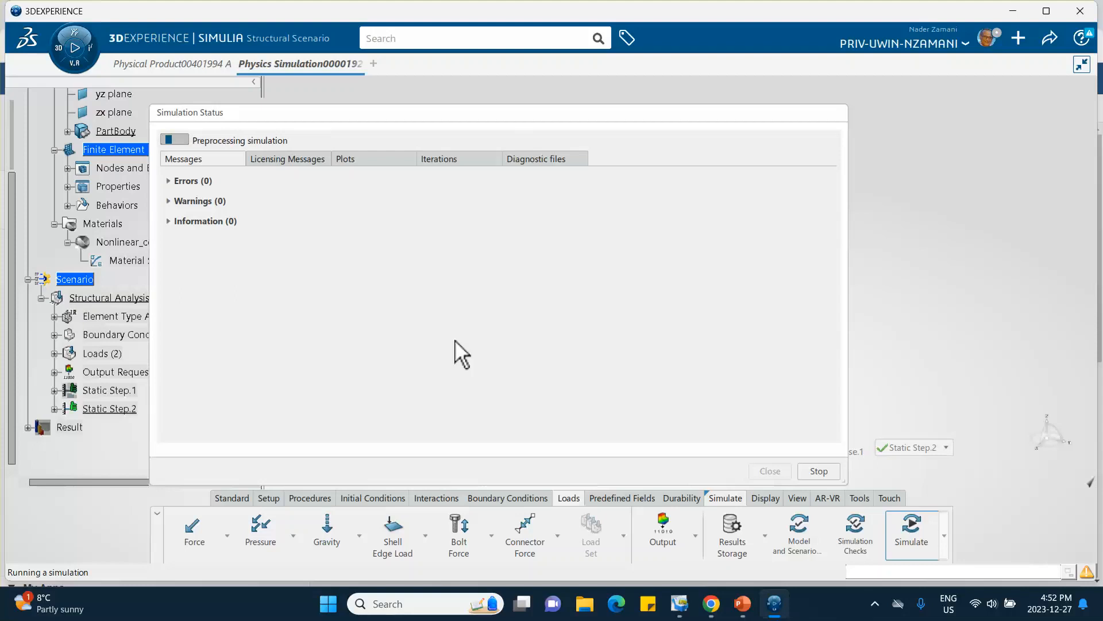
left_click(447, 157)
scroll(549, 313, "down", 3)
scroll(560, 319, "down", 2)
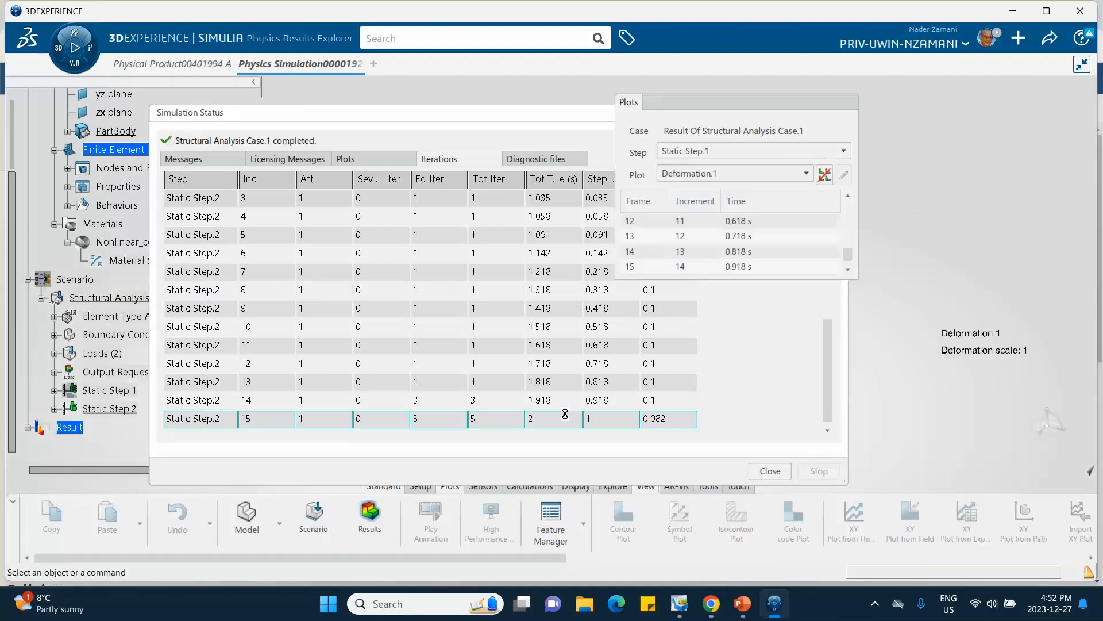
left_click(770, 471)
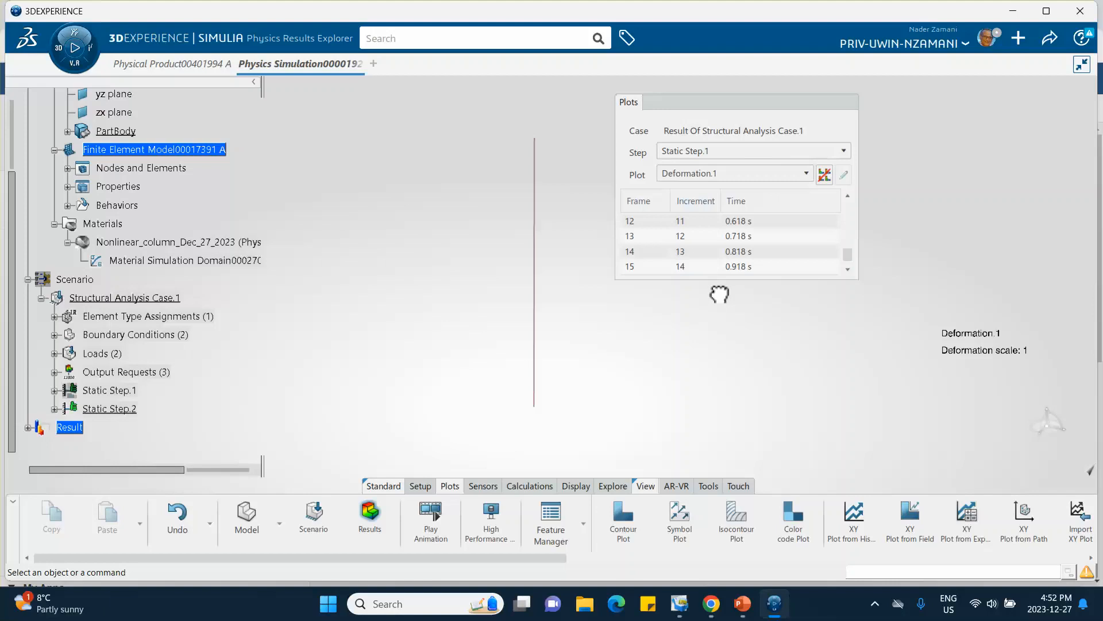
Step: Enlarge the frame list and display the Displacement.1 plot of Static Step.1 at increment 12, time 0.718 s
left_click_drag(719, 294, 734, 439)
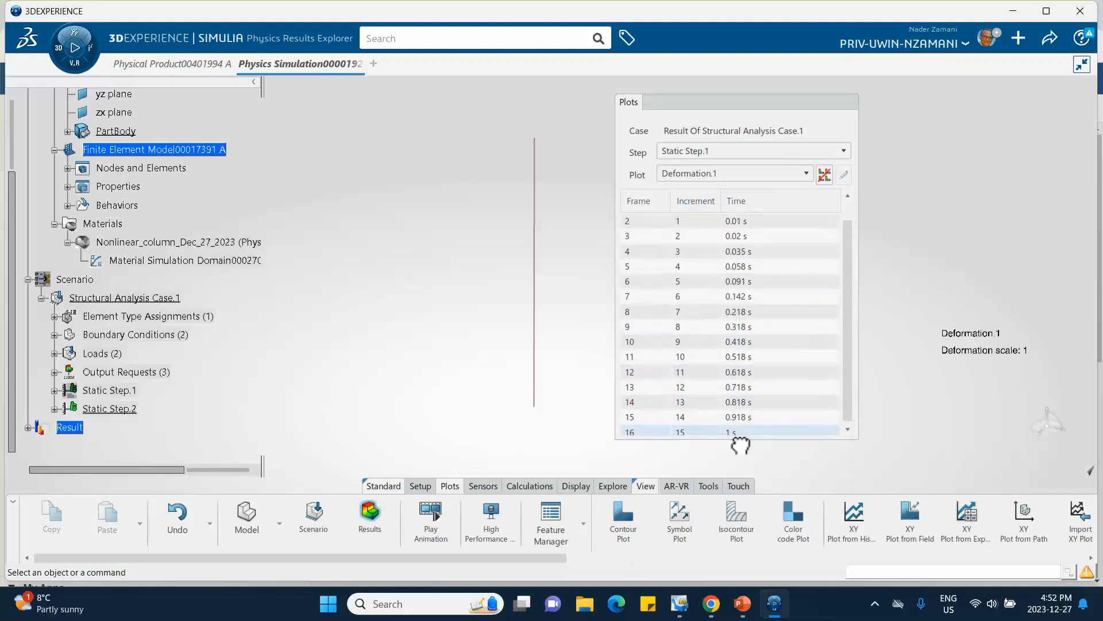
left_click(704, 149)
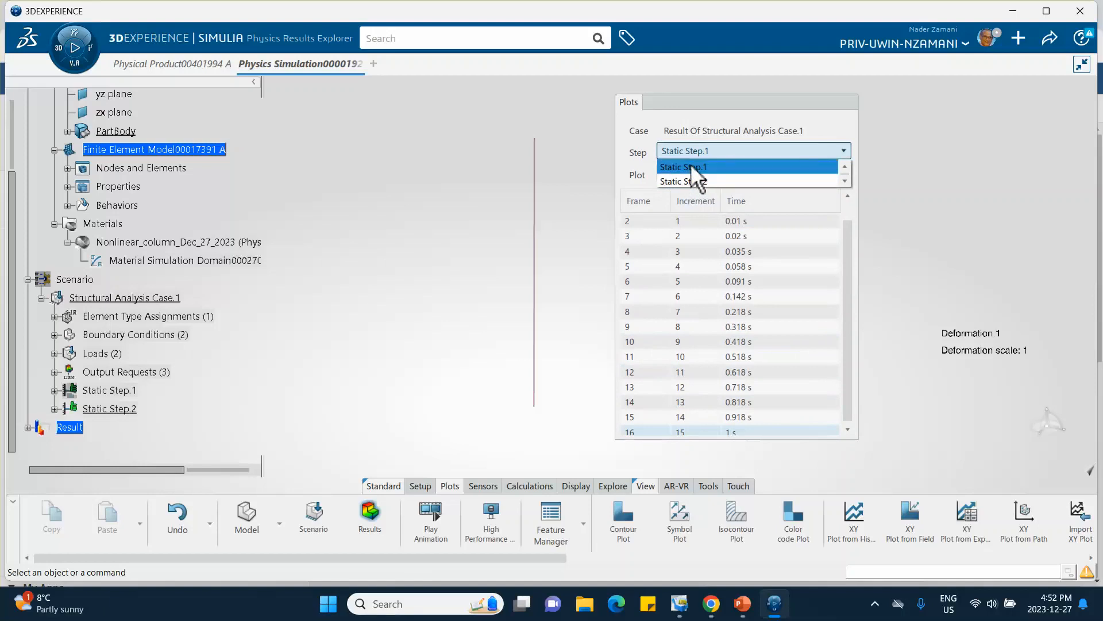
left_click(690, 167)
left_click(709, 236)
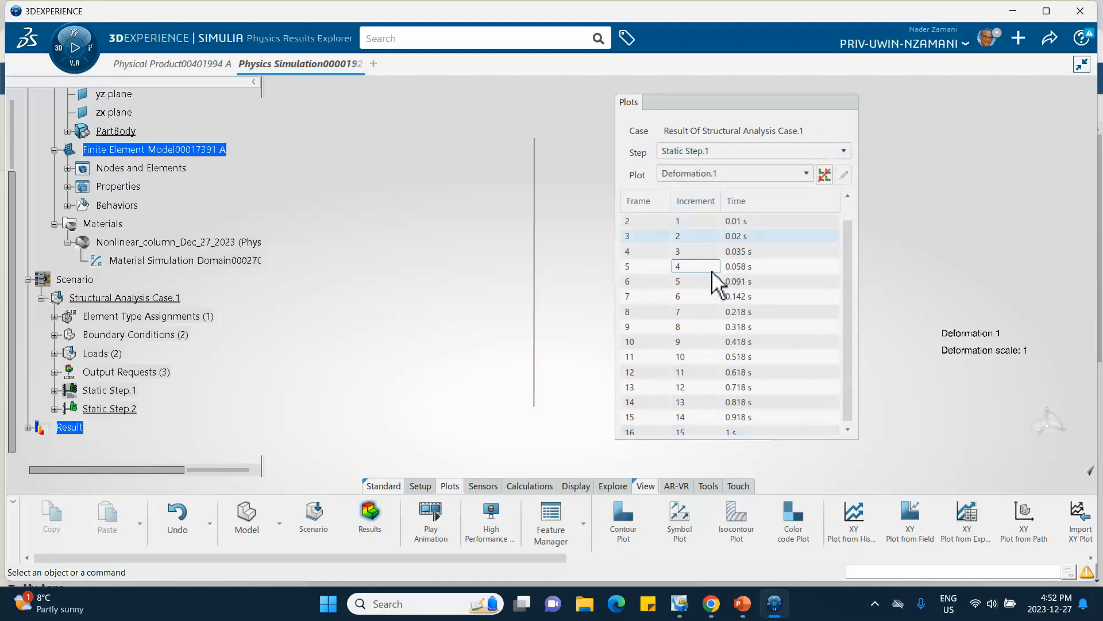
left_click(712, 270)
left_click(702, 175)
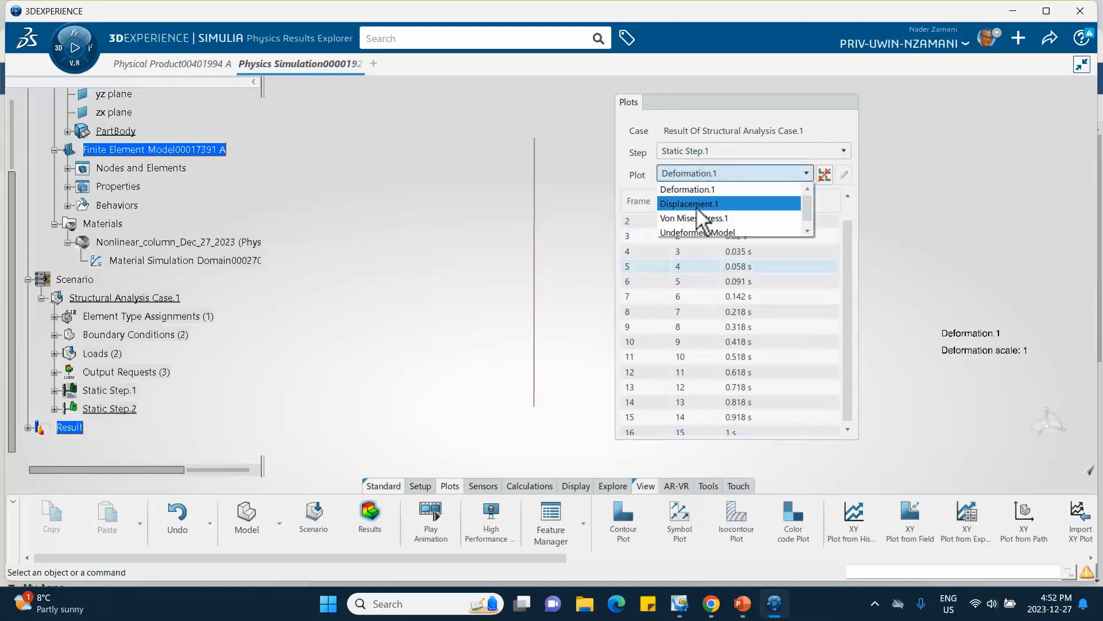
left_click(697, 206)
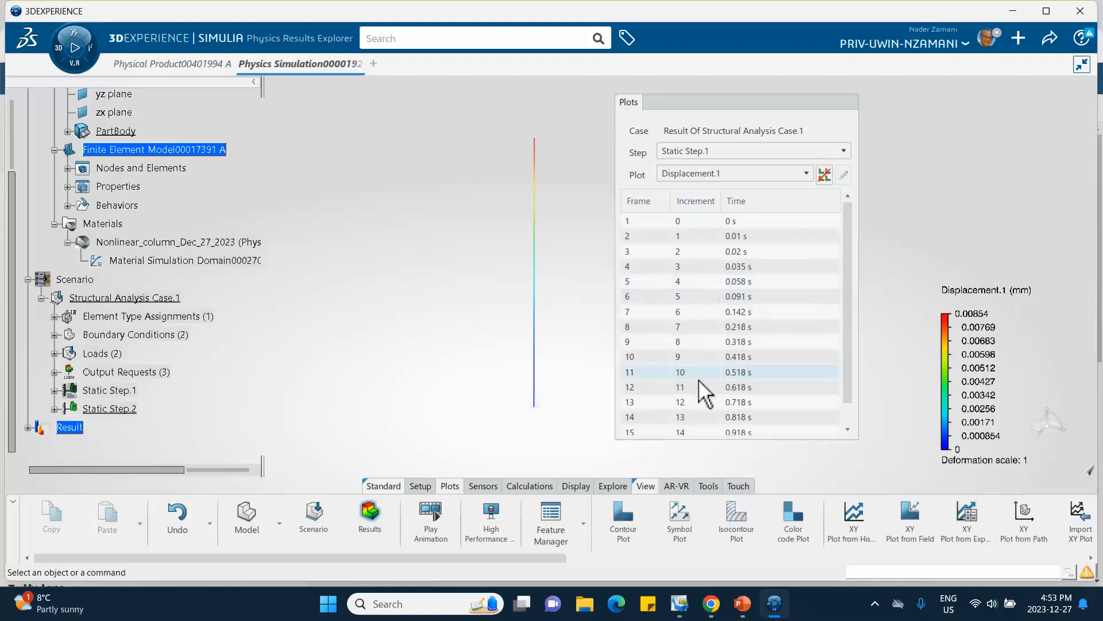
left_click(704, 402)
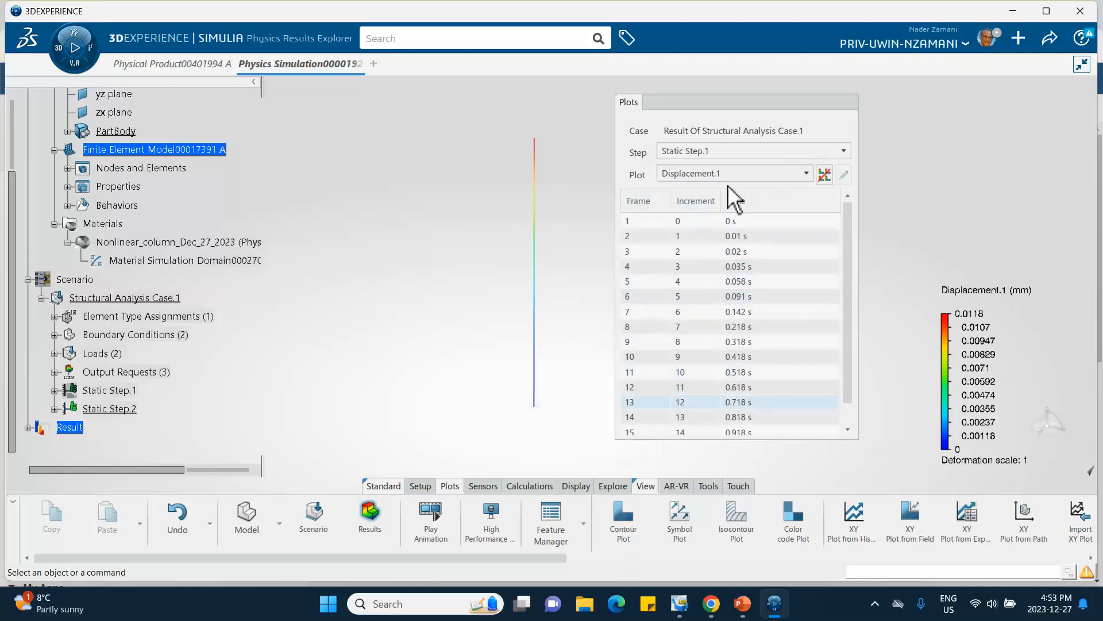
Step: Show the displacement plot for Static Step.2 at increment 11, time 0.618 s
left_click(714, 150)
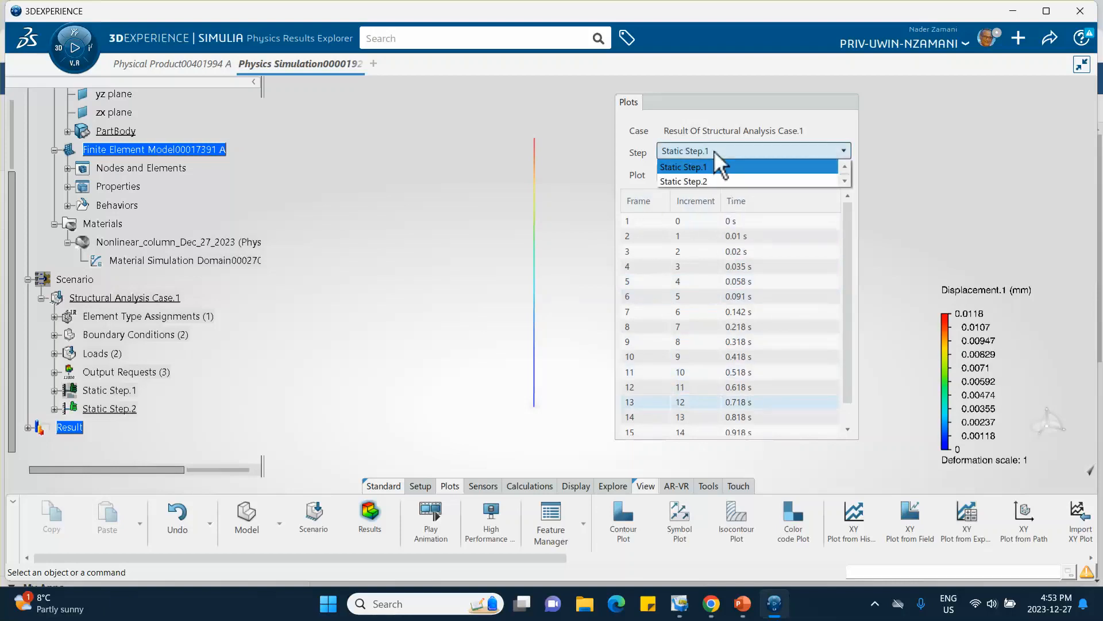
left_click(685, 183)
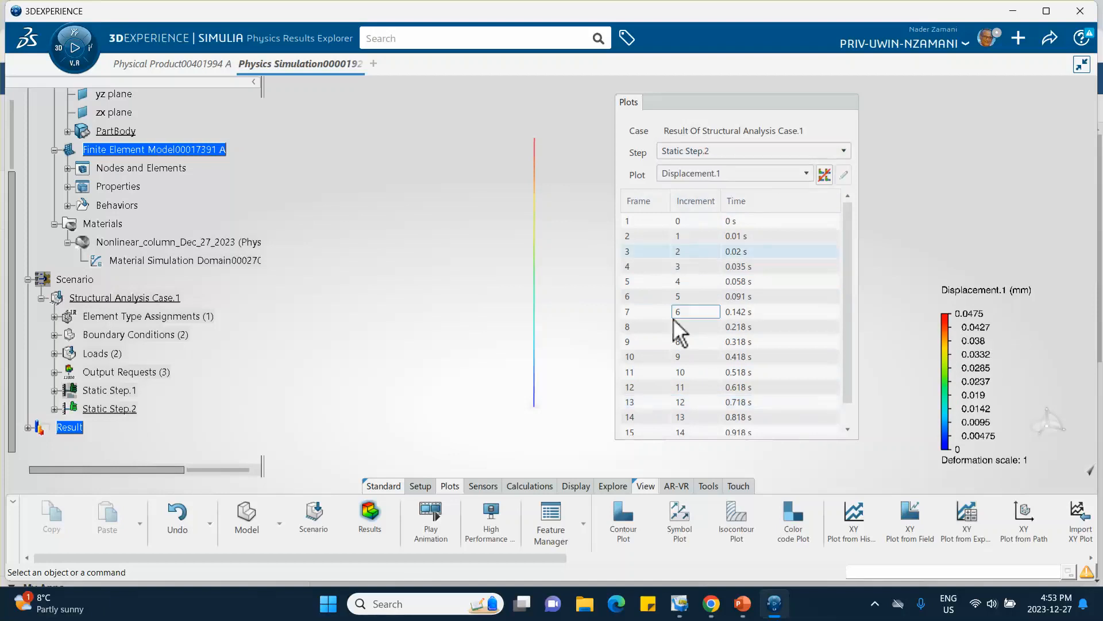
left_click(683, 359)
left_click(689, 387)
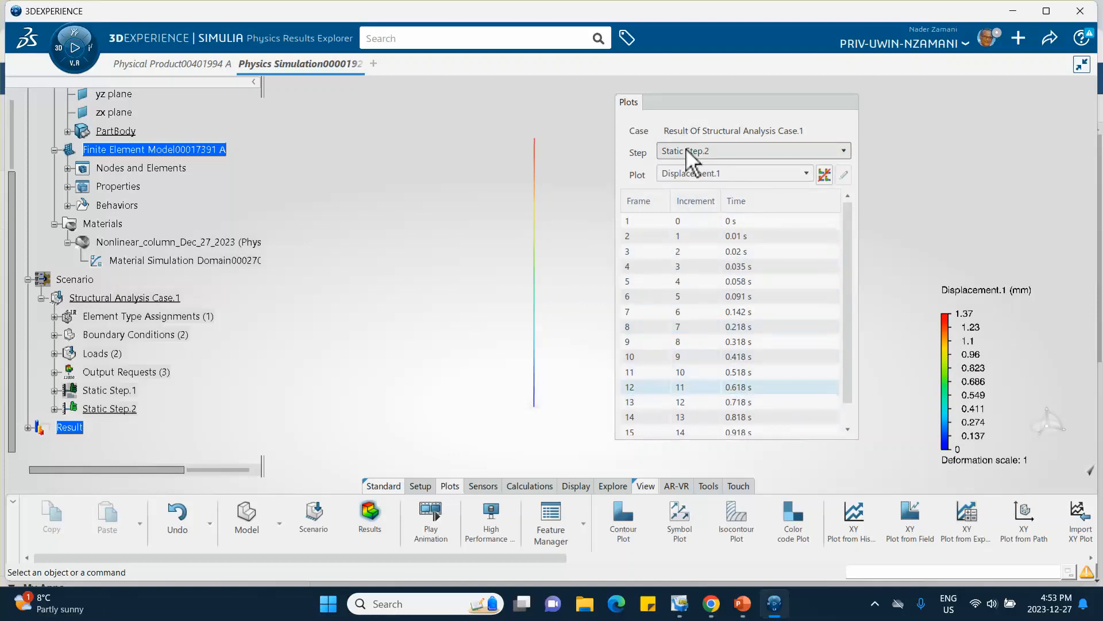
Step: Set the deformation scale factor of the Displacement.1 contour plot to 100
double_click(540, 217)
left_click(705, 213)
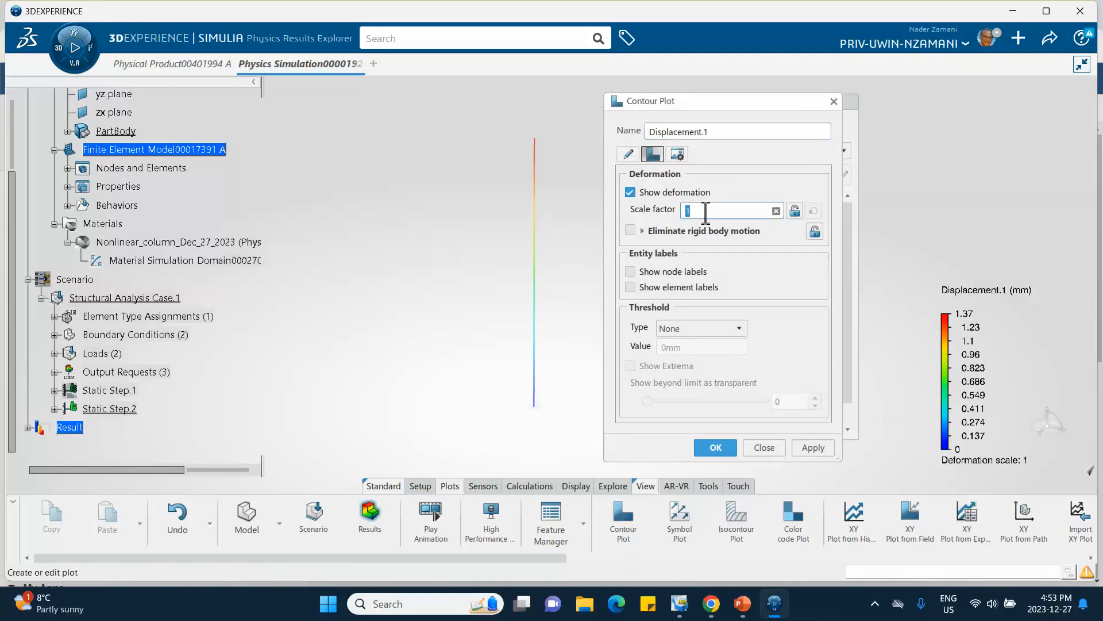
type("00")
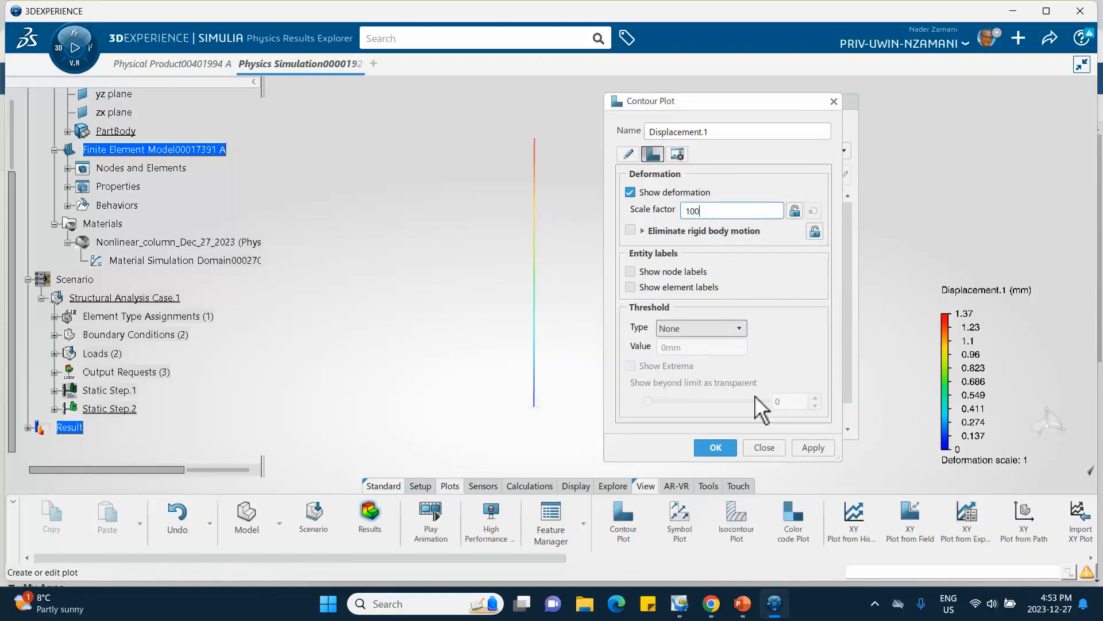
left_click(810, 446)
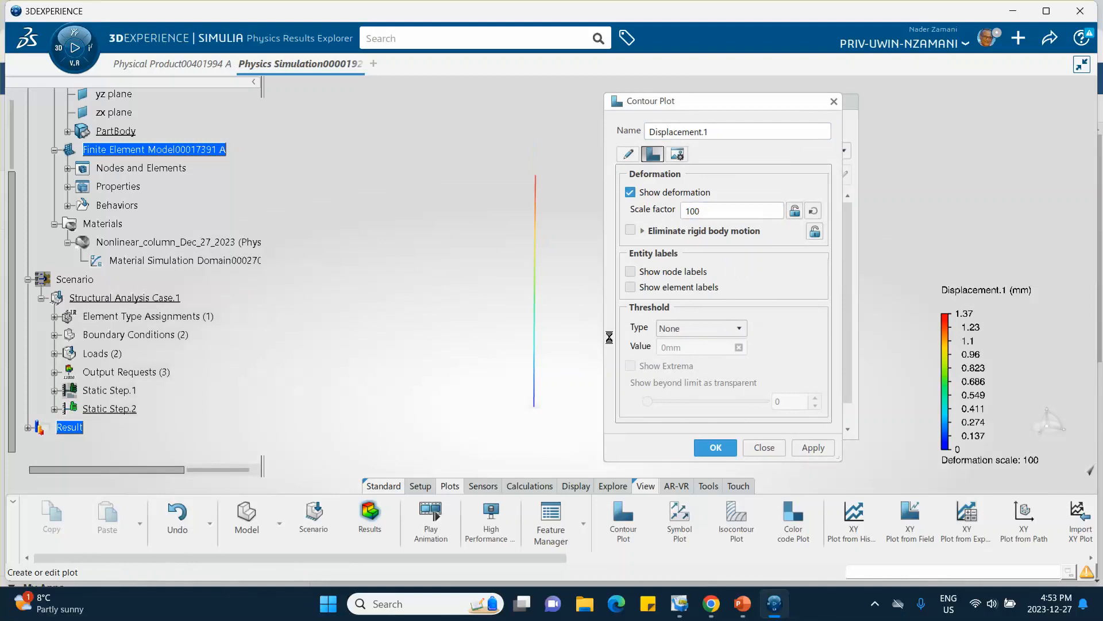
left_click(718, 448)
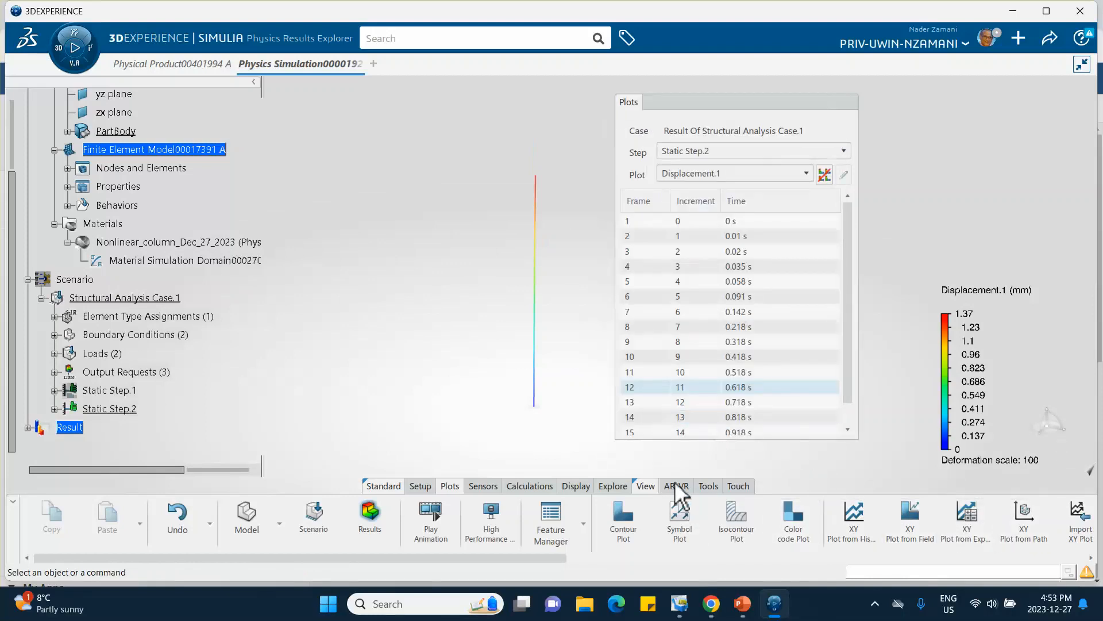
Step: Orient the displacement plot of the column to the front view
left_click(644, 486)
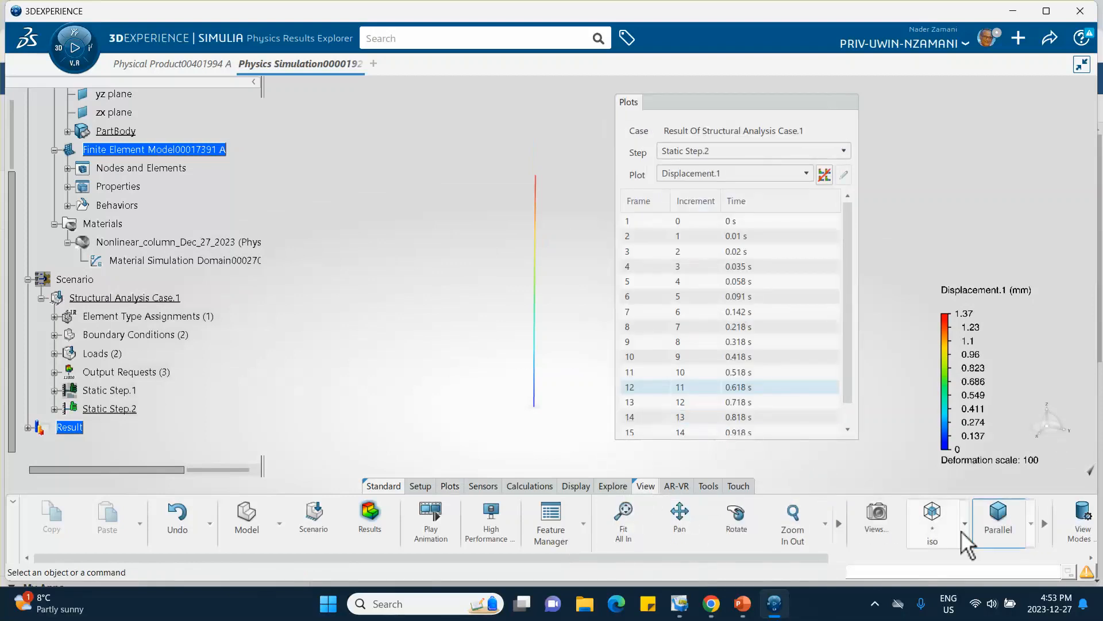
left_click(966, 524)
left_click(958, 427)
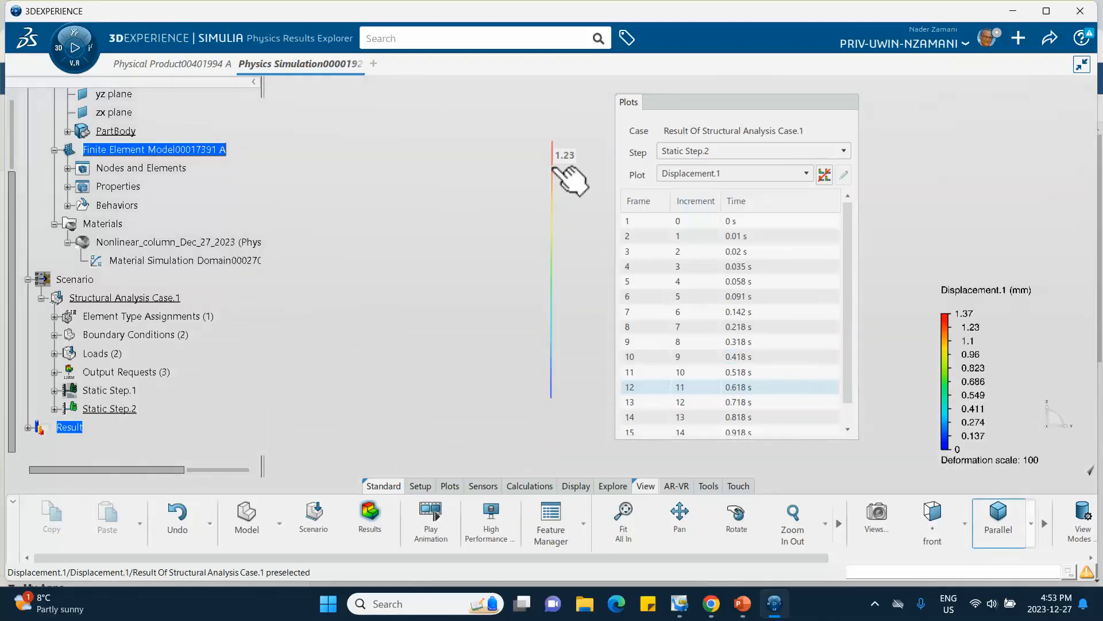
Step: Try a deformation scale factor of 1000 on the Displacement.1 contour plot and bring the deformed column into view
double_click(553, 169)
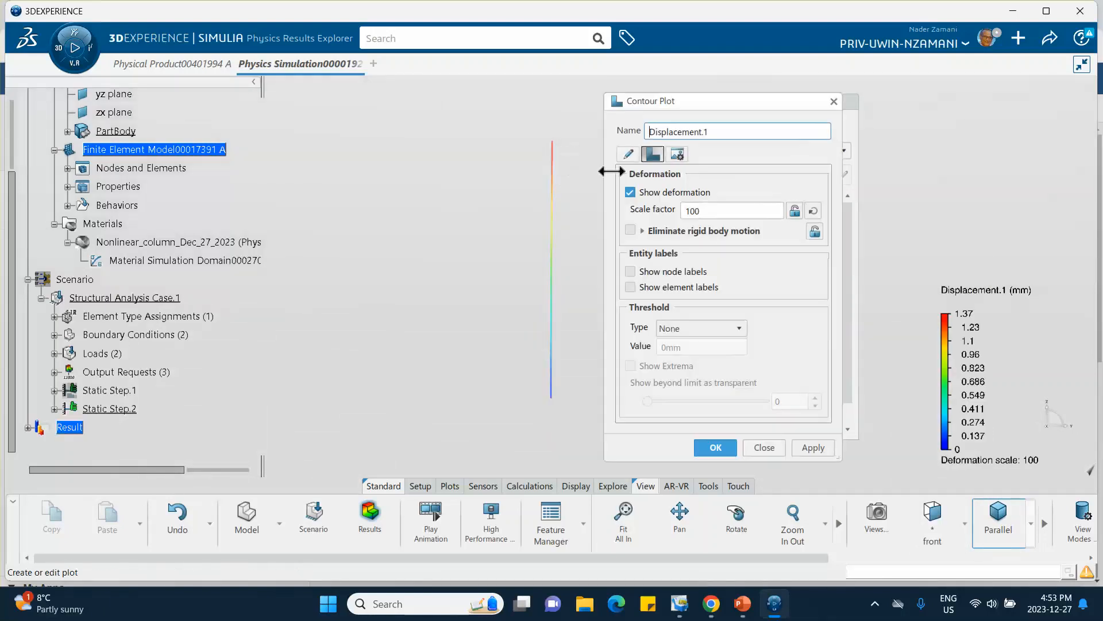
double_click(707, 211)
left_click(707, 211)
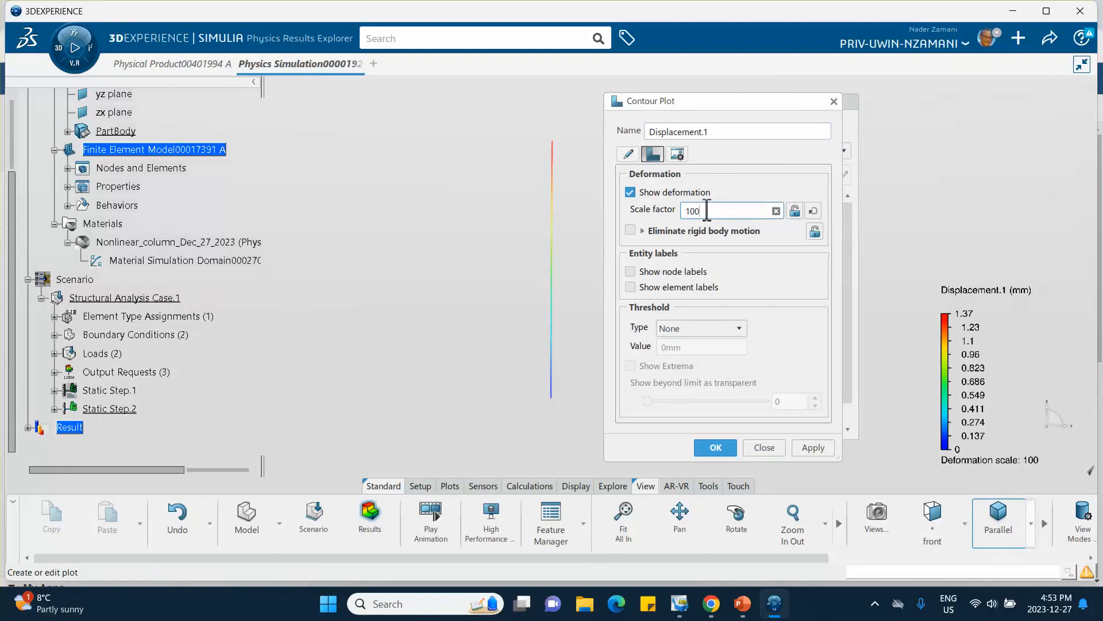
type("0")
left_click(716, 447)
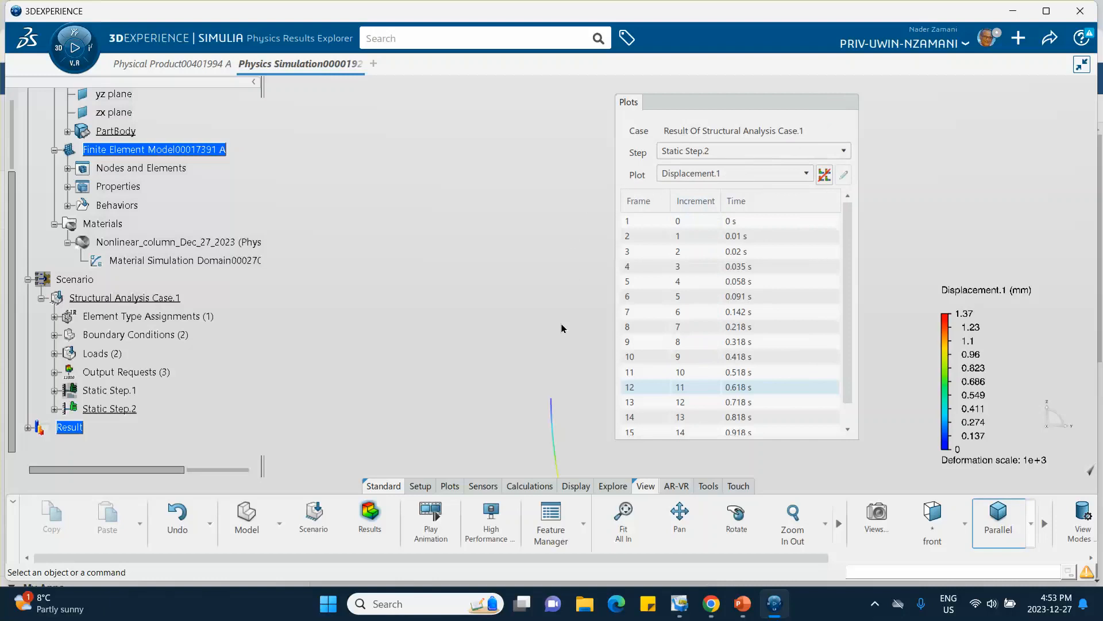
middle_click_drag(562, 328, 475, 171)
Step: Reduce the Displacement.1 plot's deformation scale factor to 100 and recentre the column
double_click(468, 301)
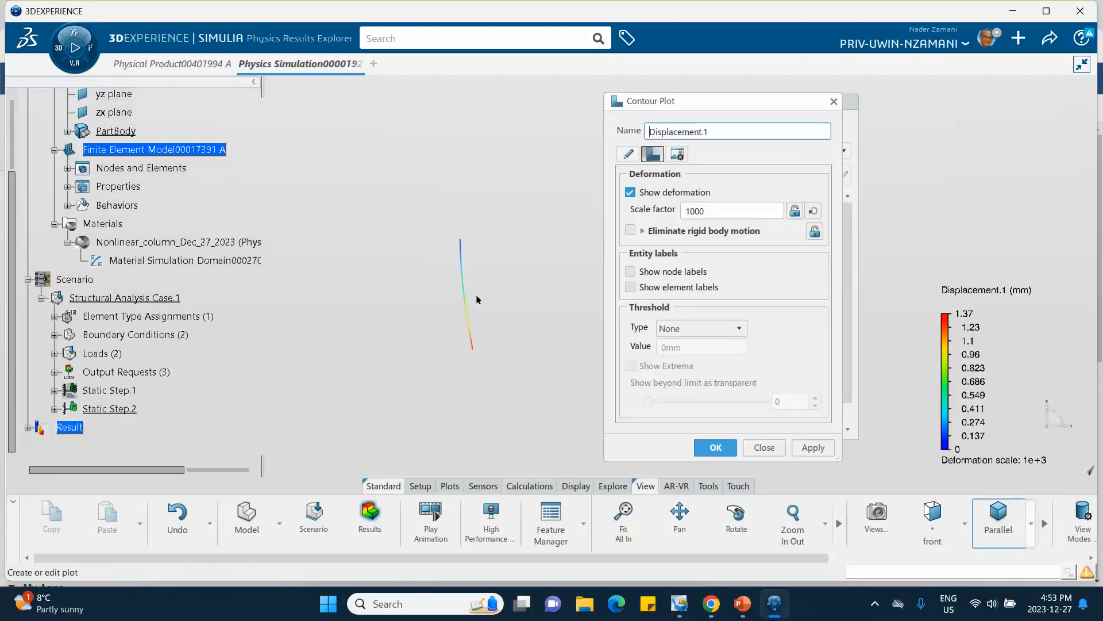
double_click(707, 210)
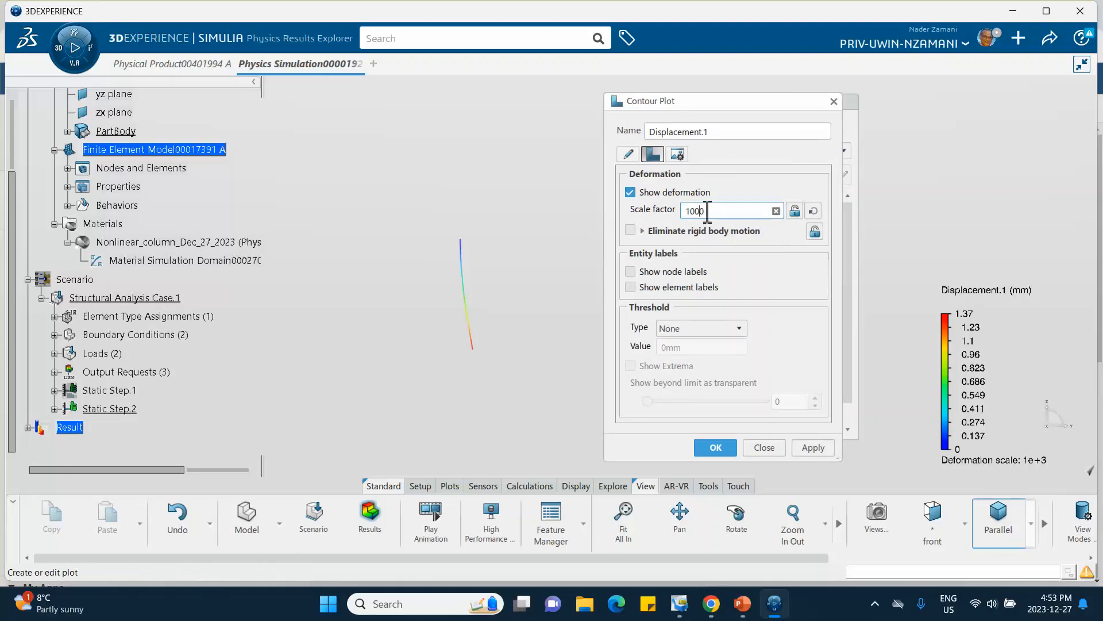
key("BackSpace")
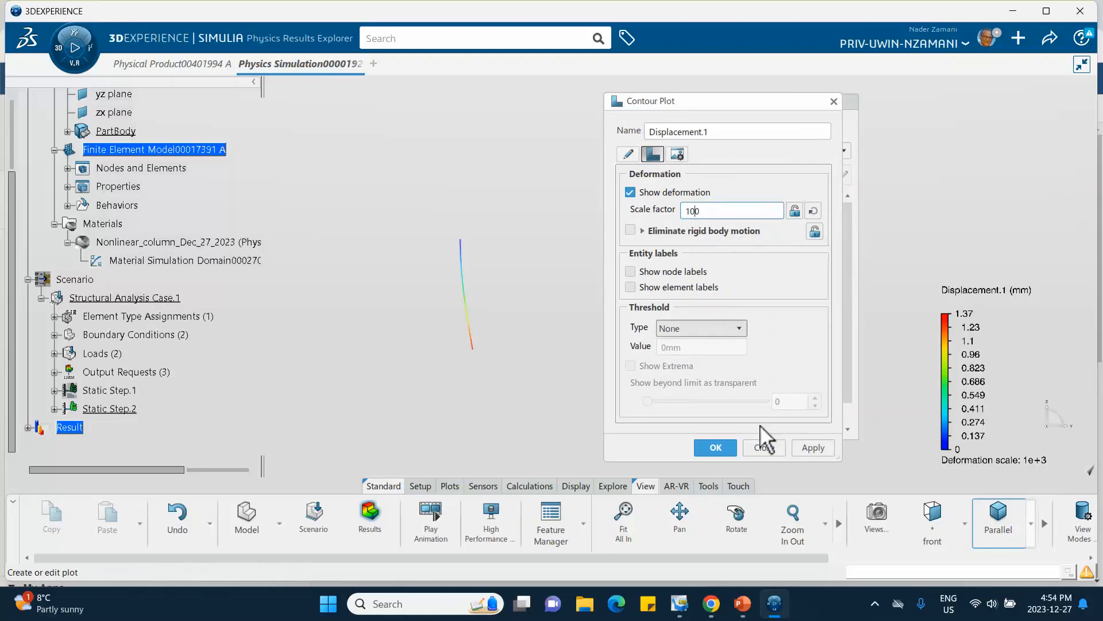
left_click(813, 450)
middle_click(485, 142)
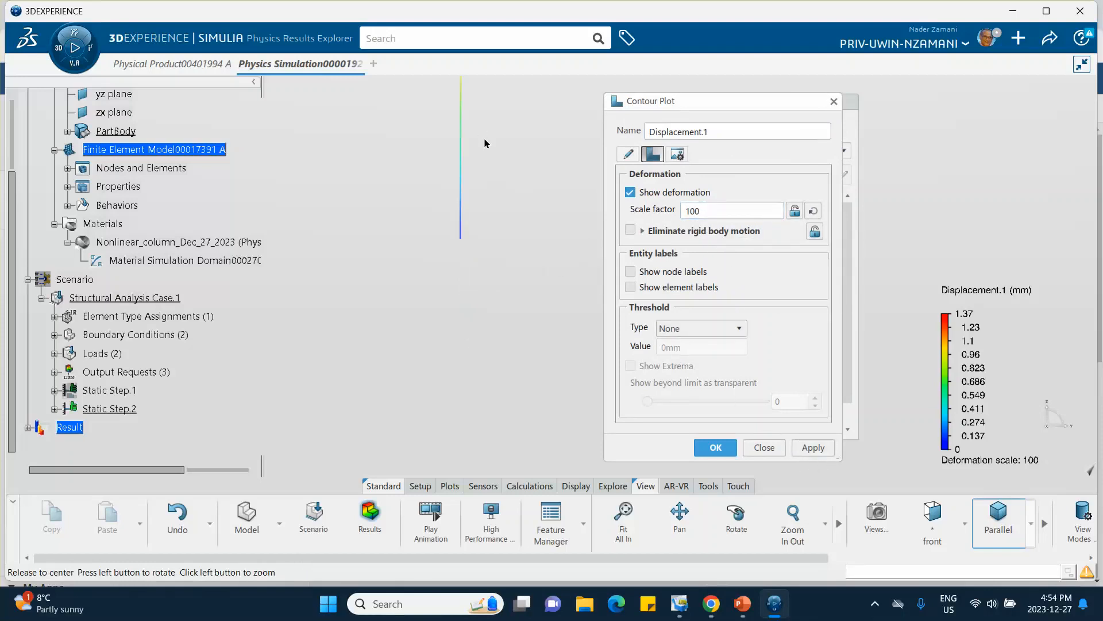
middle_click_drag(484, 142, 474, 222)
middle_click_drag(544, 287, 521, 203)
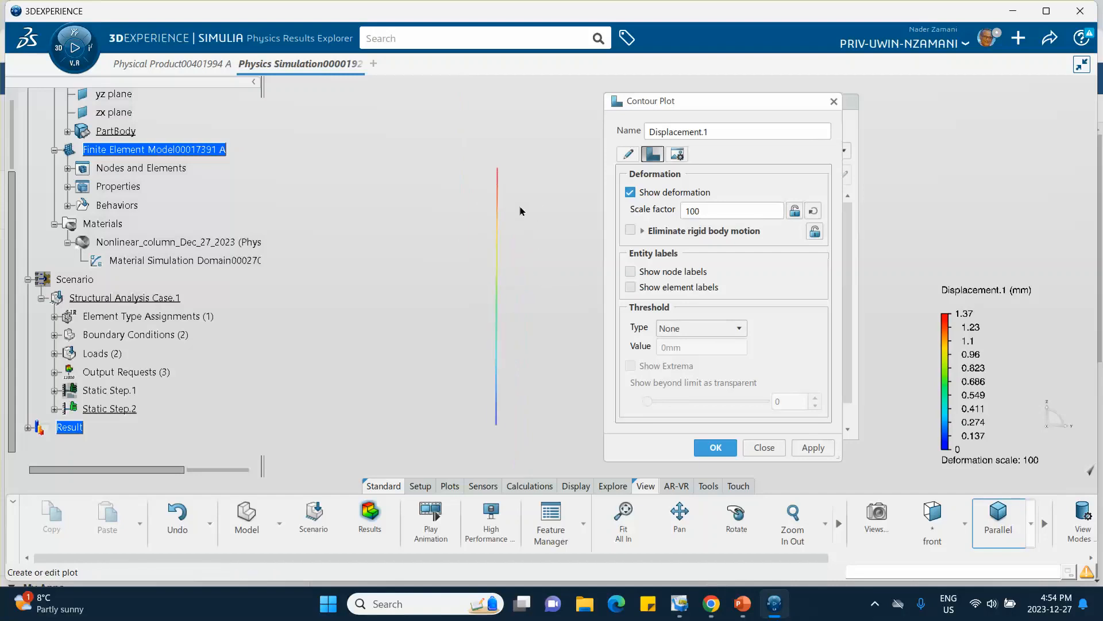
Step: Set the deformation scale factor of the Displacement.1 plot to 200 and accept the plot settings
double_click(703, 214)
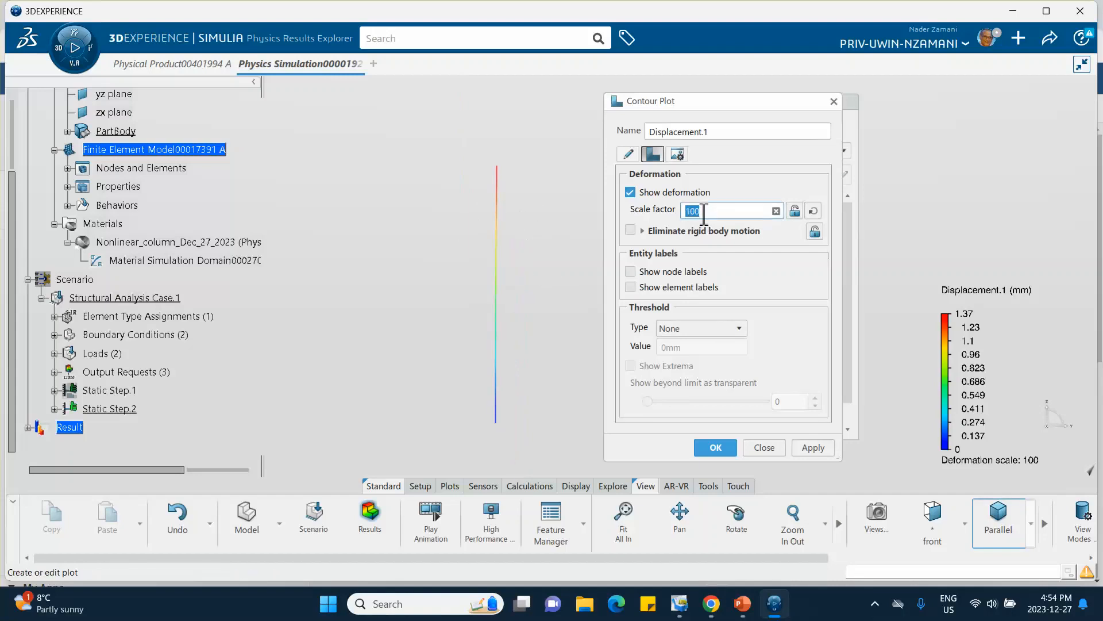
type("200")
left_click(812, 447)
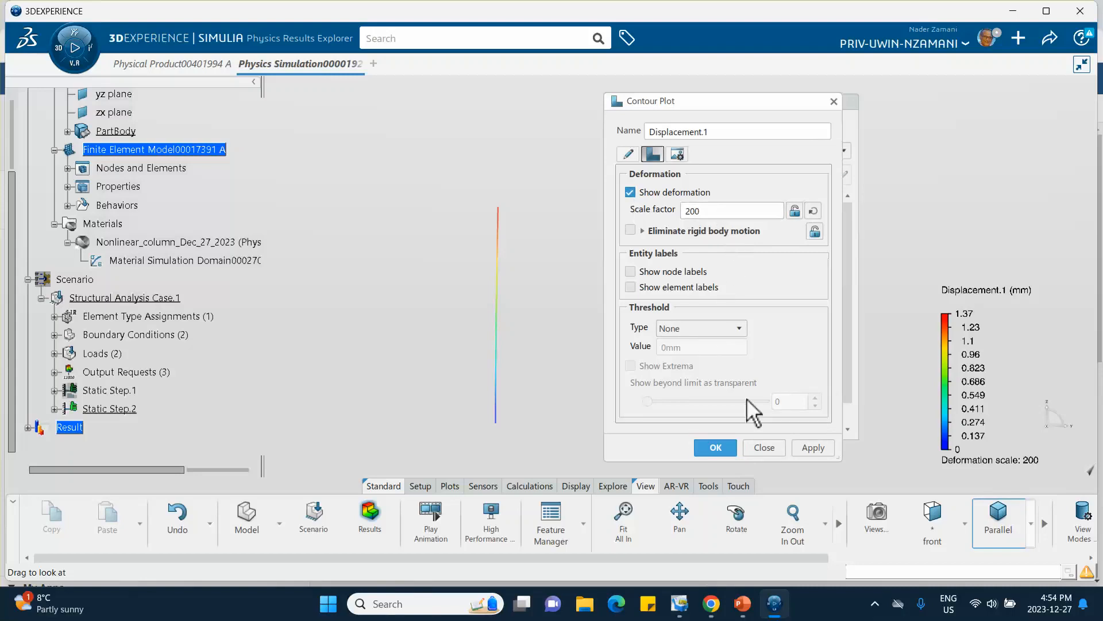
left_click(716, 447)
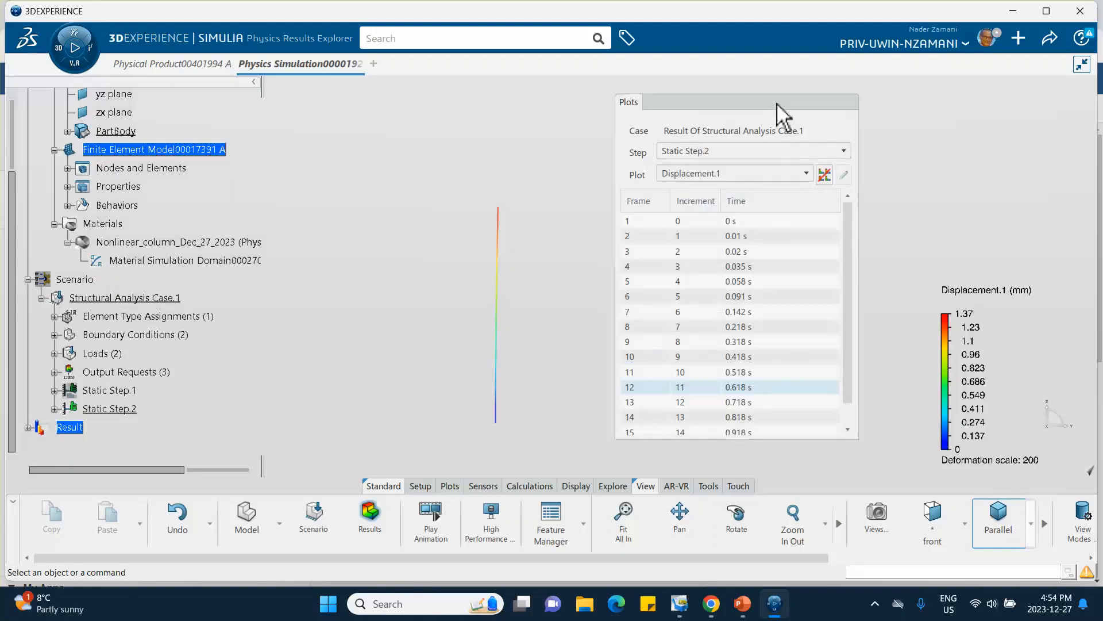
scroll(190, 213, "down", 5)
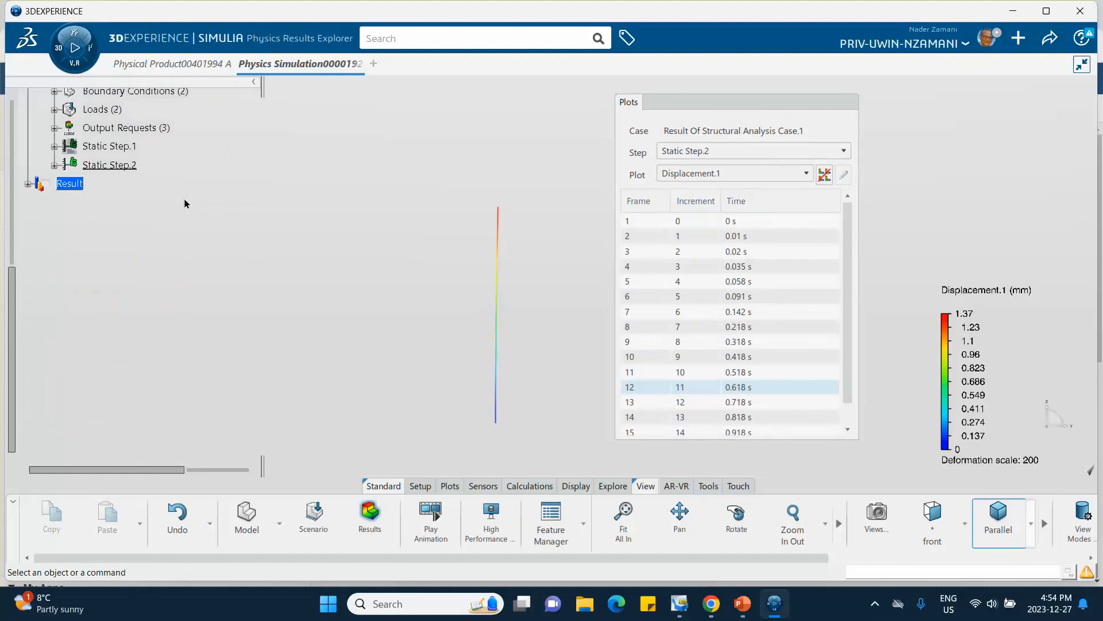
left_click_drag(731, 107, 735, 104)
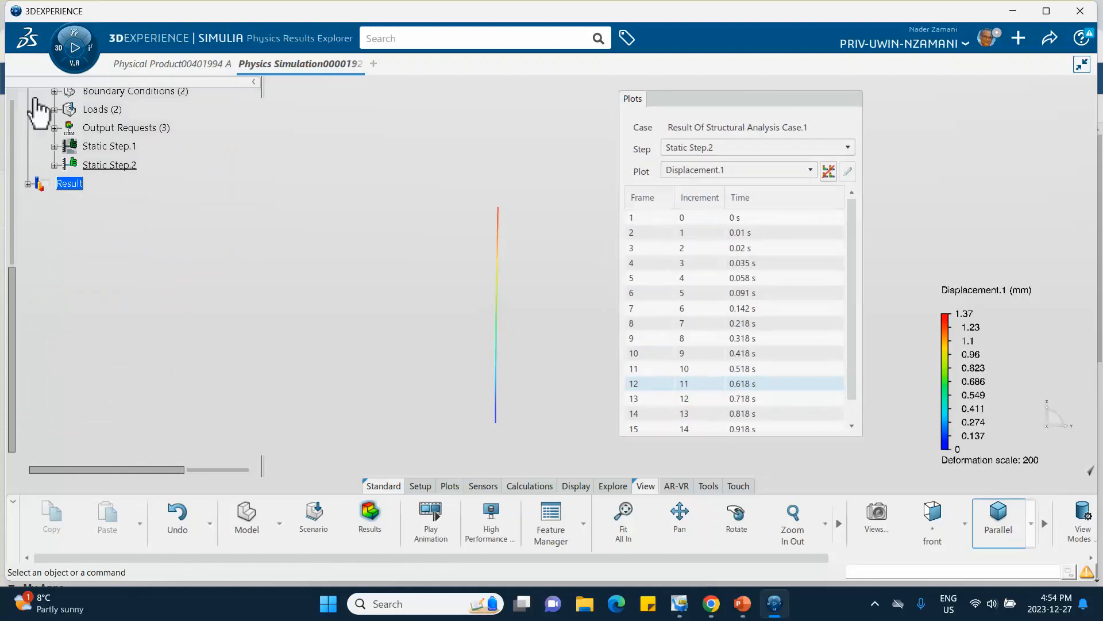
Step: Open the existing XY-Field U.1 plot from the analysis results, display its displacement chart over all frames, and close the chart
left_click(28, 184)
left_click(41, 202)
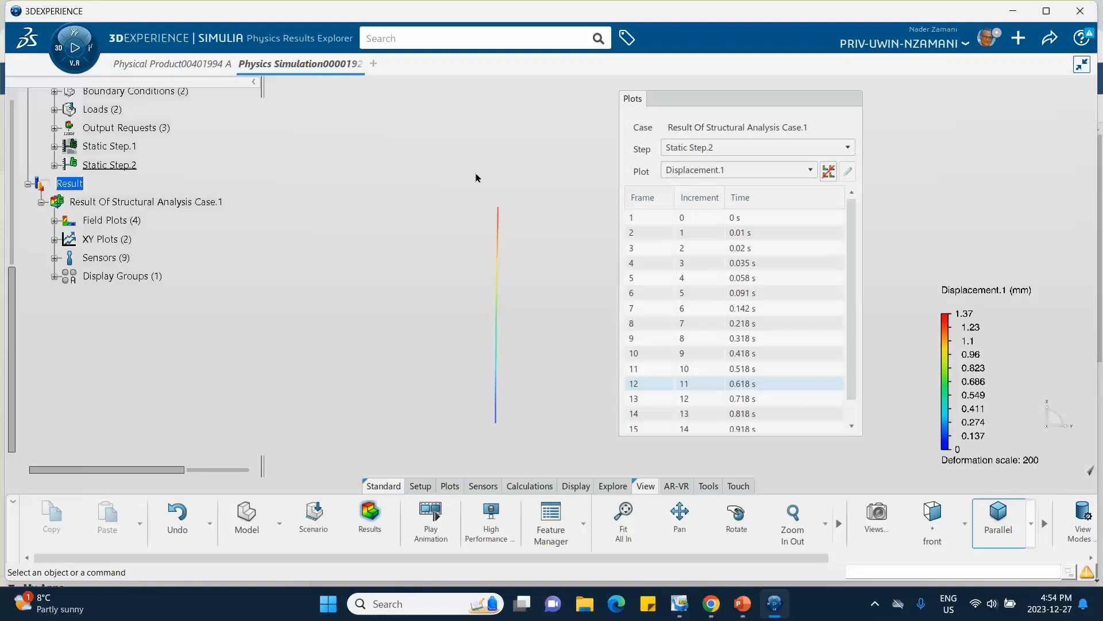
left_click(54, 240)
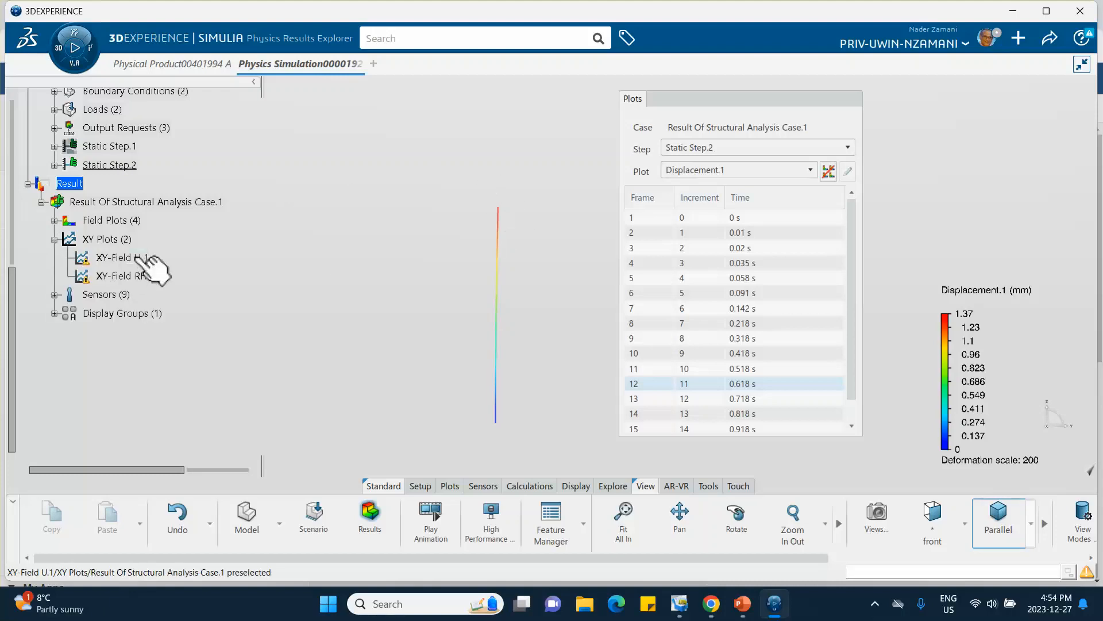
double_click(137, 258)
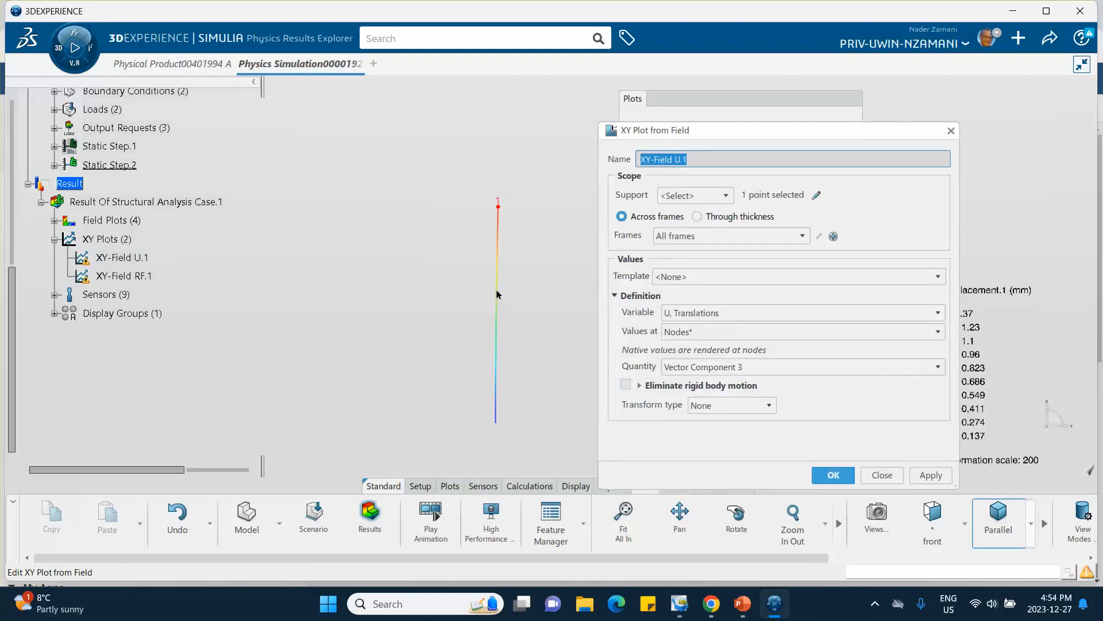
left_click(833, 475)
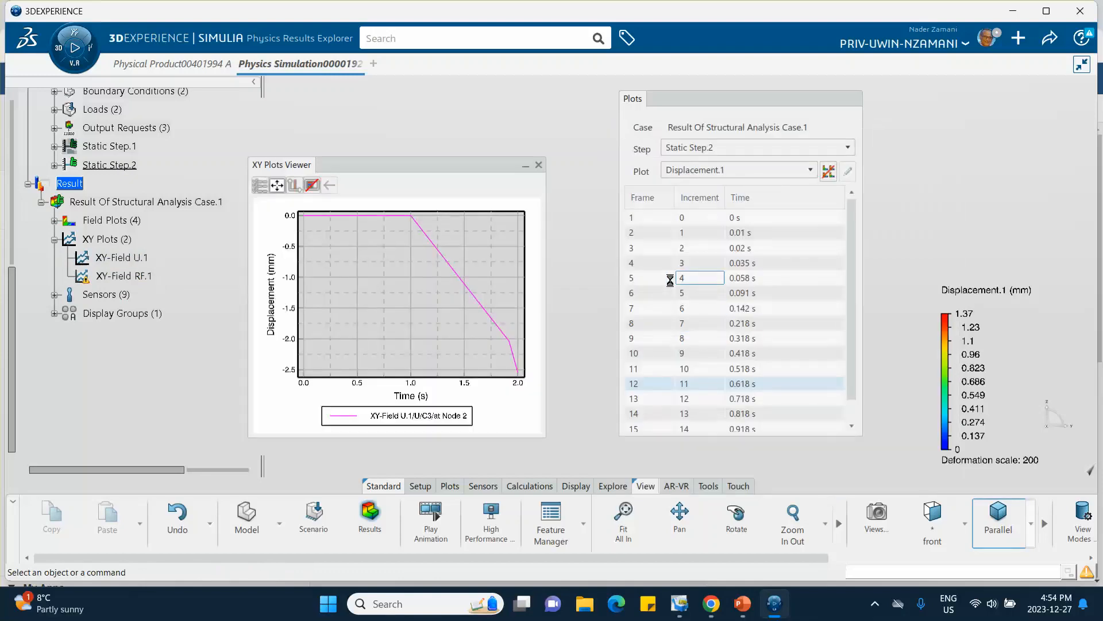
left_click(539, 165)
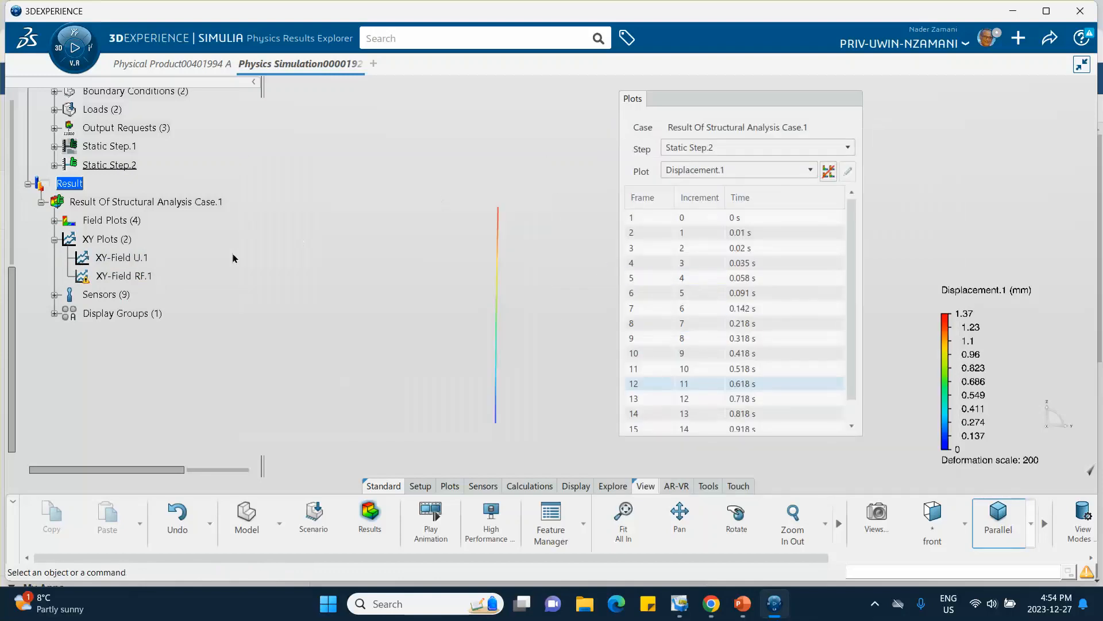
Step: Deactivate the XY-Field U.1 plot in the results tree
left_click(132, 258)
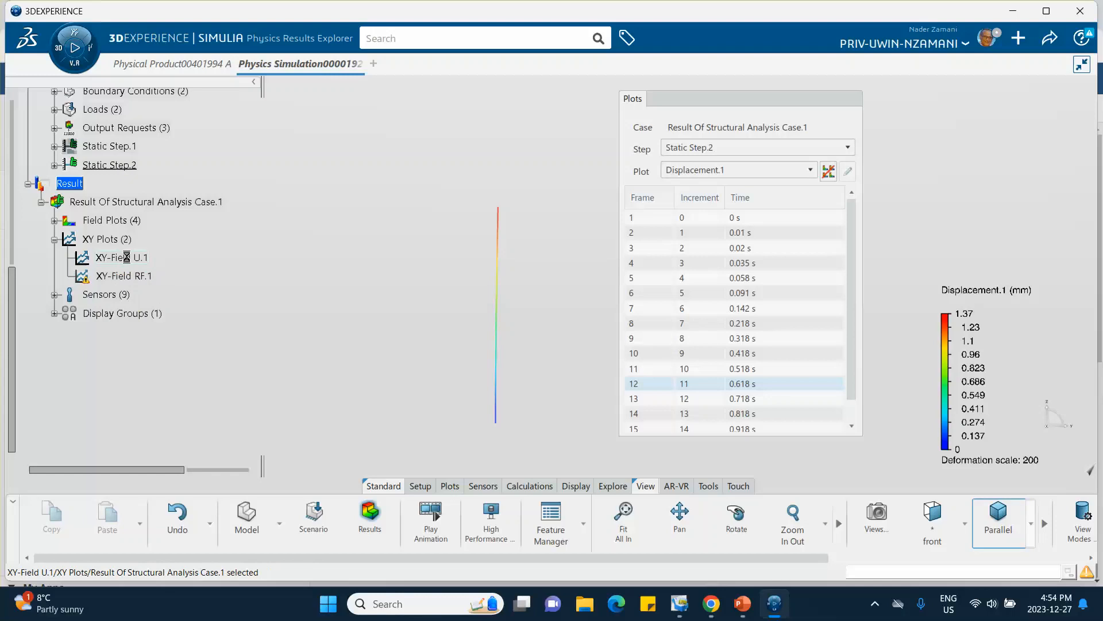
right_click(126, 257)
left_click(184, 528)
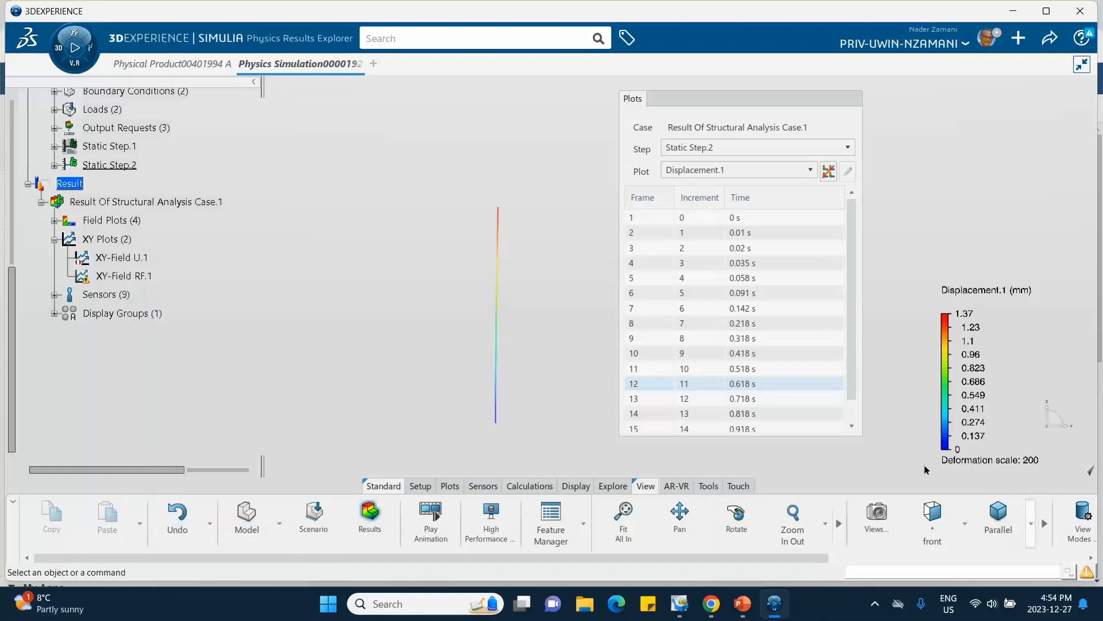
Step: Create an XY plot from the expression combine($xy1,$xy2), using XY-Field U.1/U/C3 for X and XY-Field RF.1/RF/C3 for Y
left_click(451, 487)
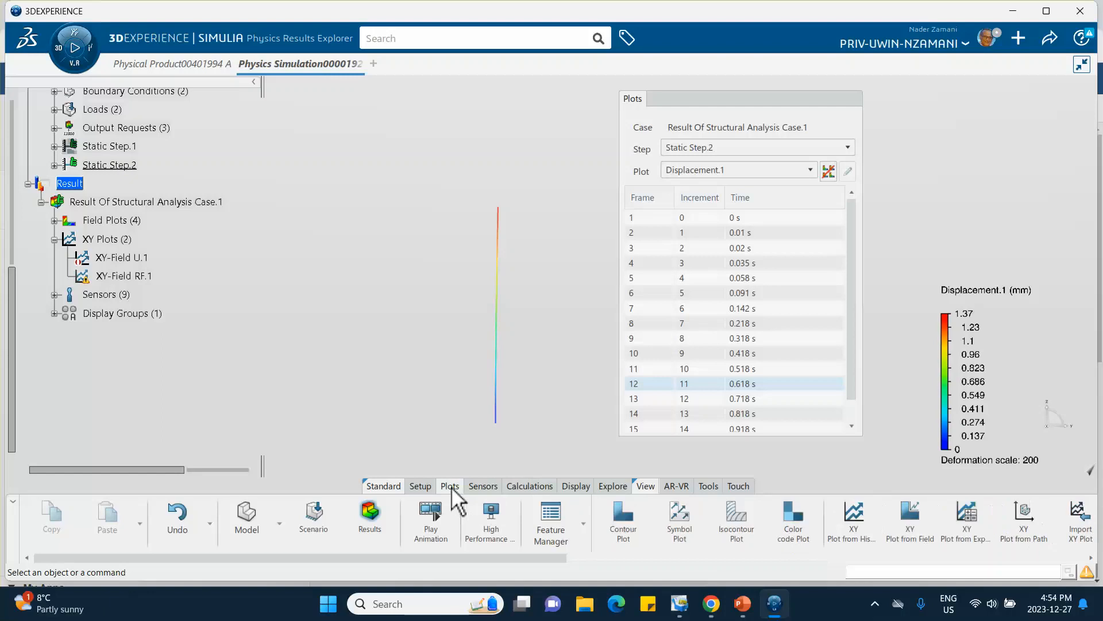
left_click(974, 520)
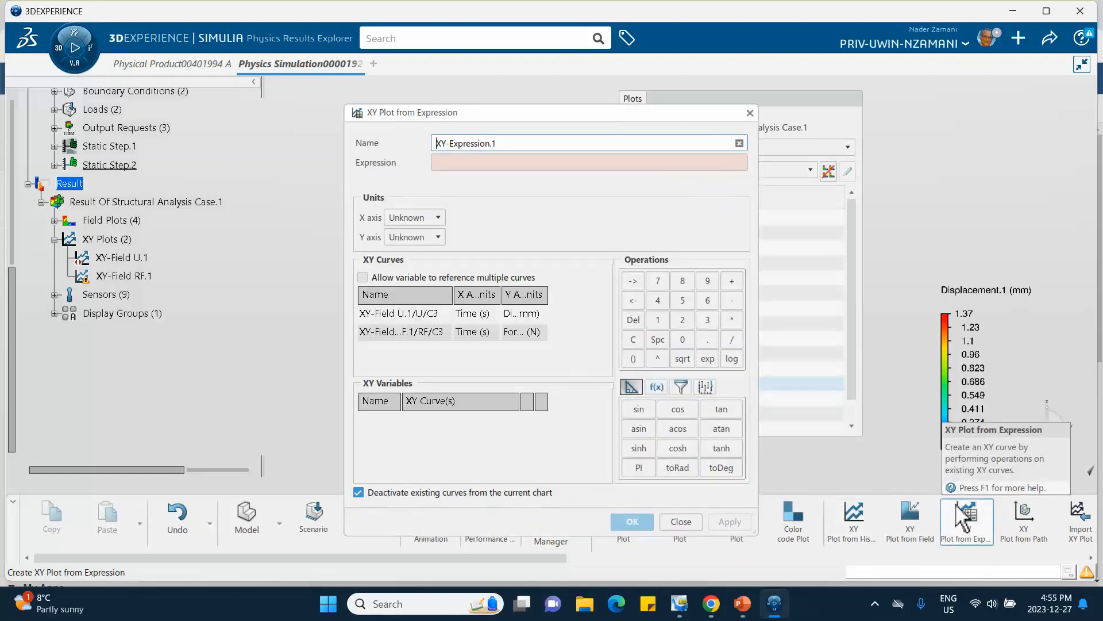
left_click(656, 387)
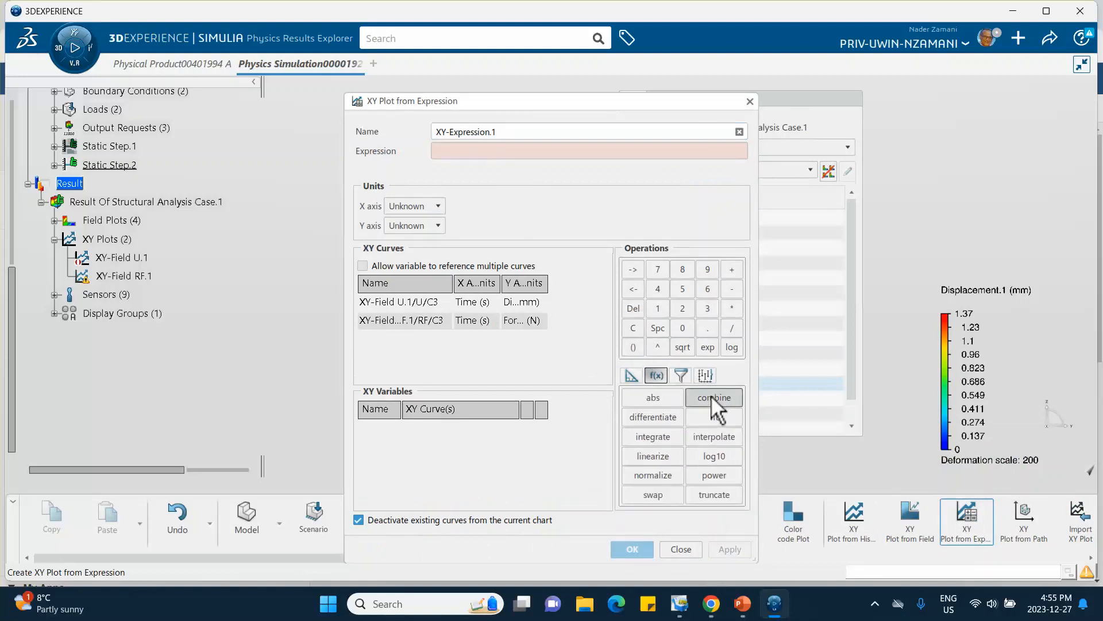
left_click(711, 397)
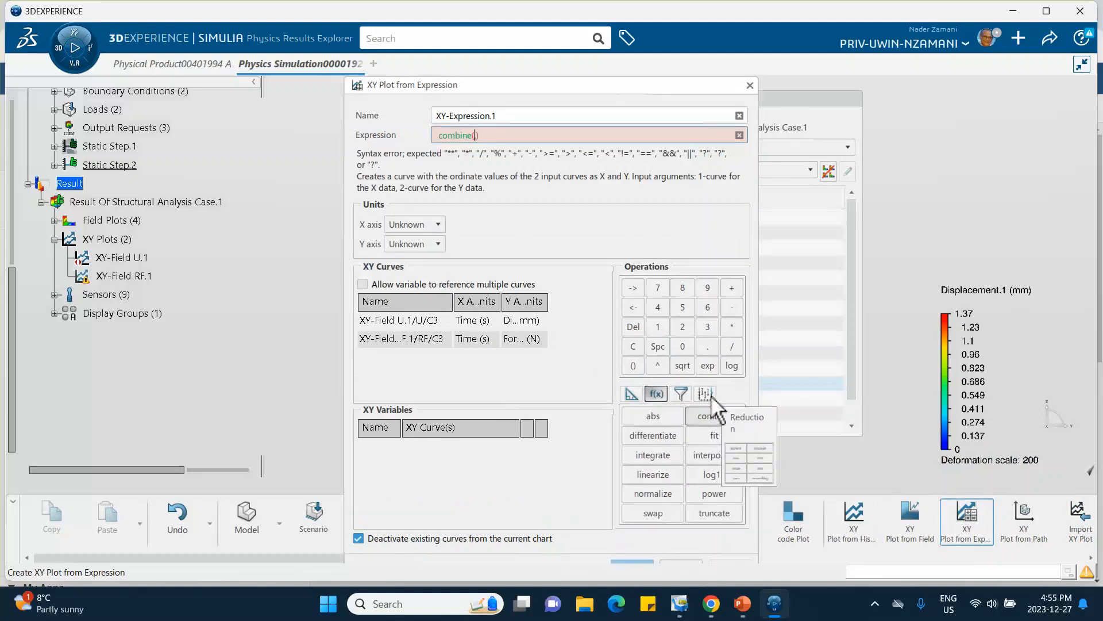
double_click(441, 320)
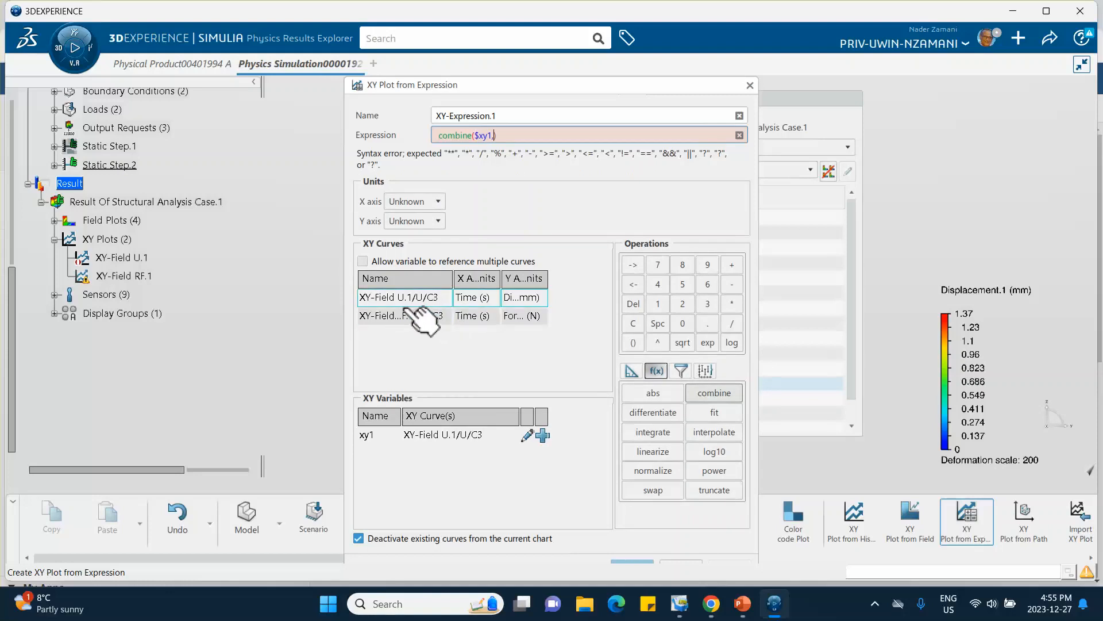
left_click(416, 316)
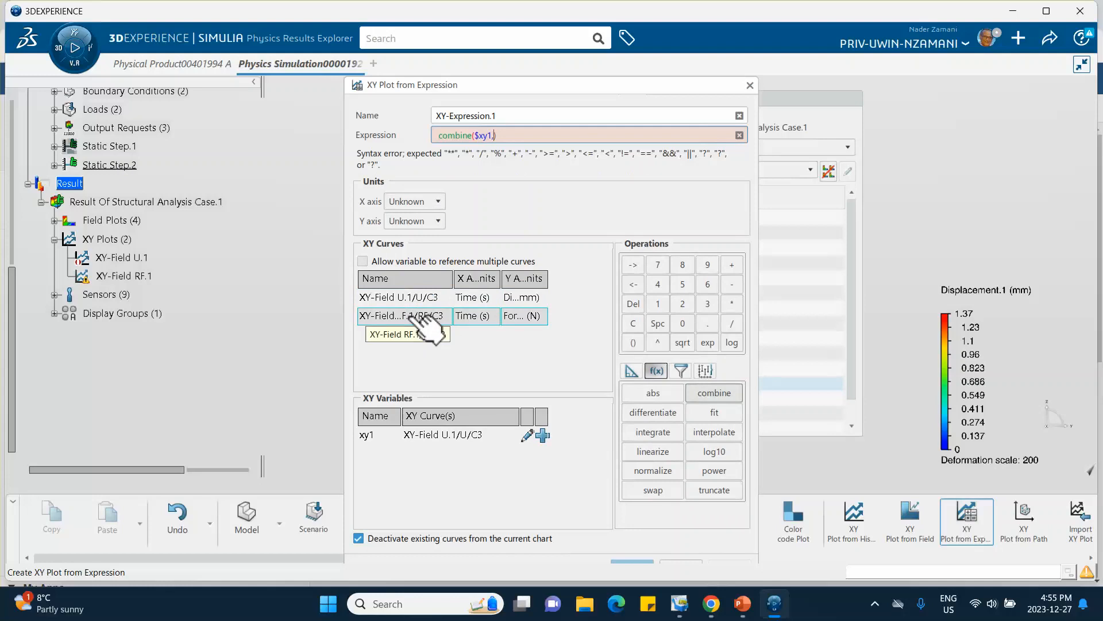
double_click(416, 315)
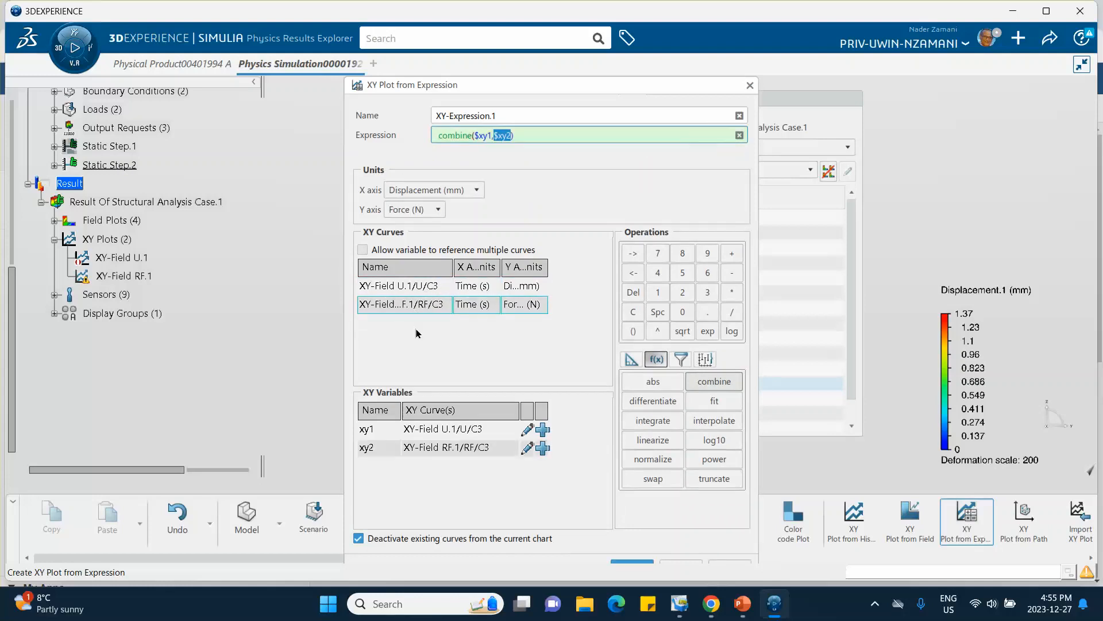
left_click(632, 562)
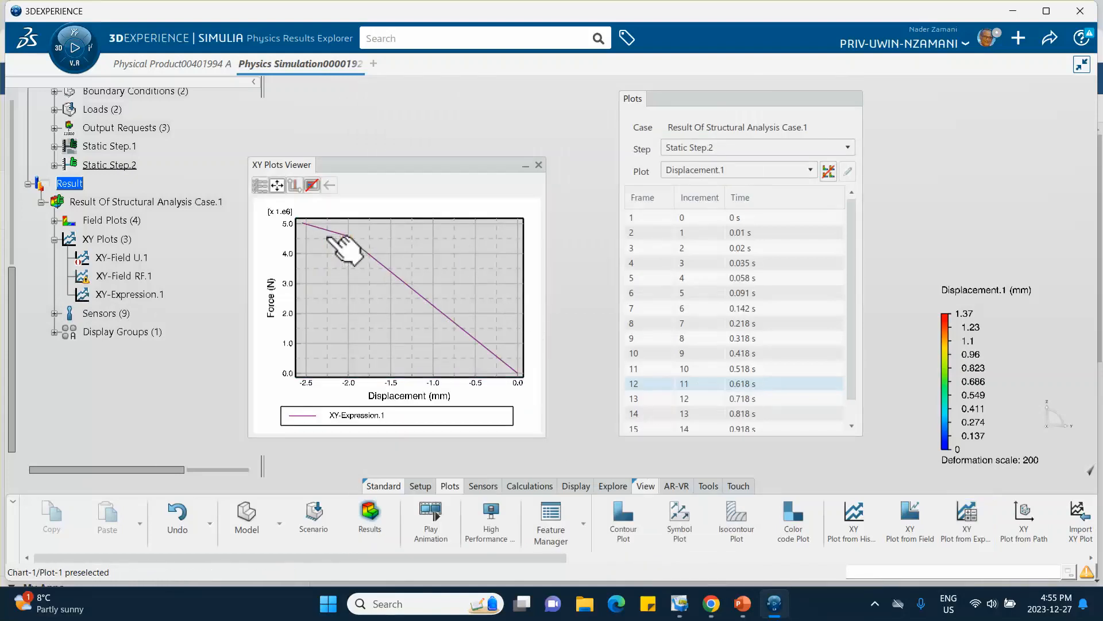
mouse_move(343, 241)
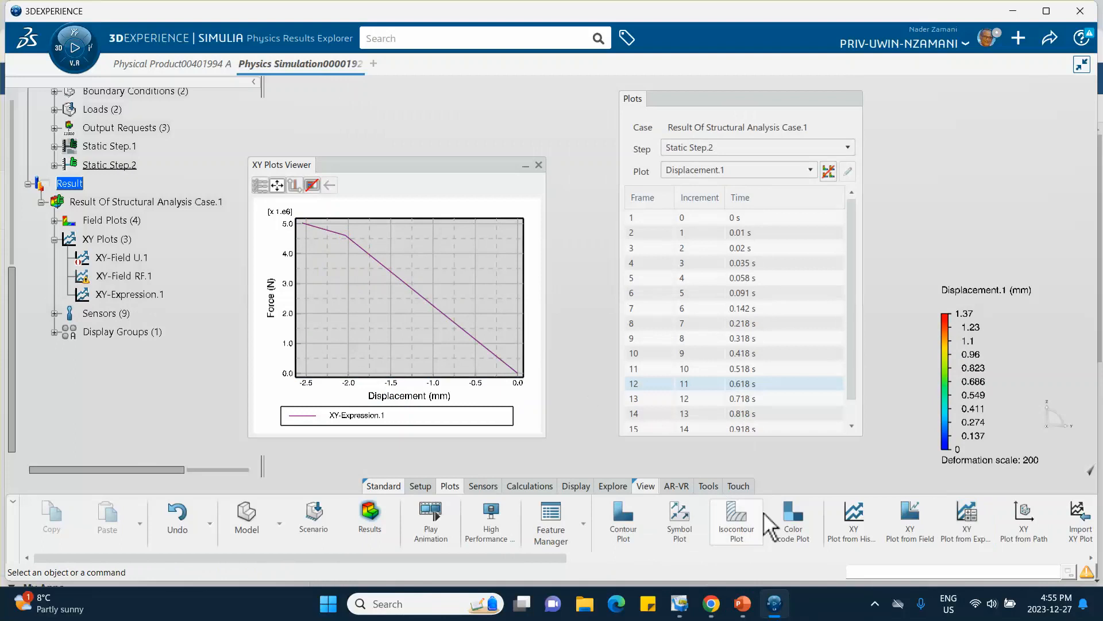
left_click(743, 604)
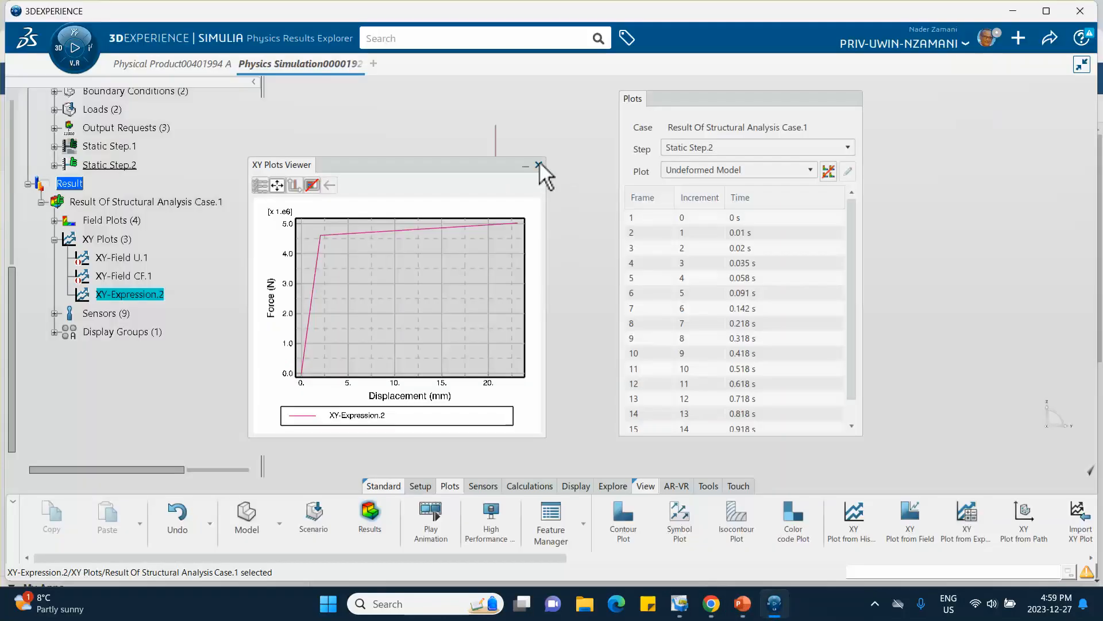
Step: Close the force-displacement chart and delete the XY-Field U.1, XY-Field CF.1 and XY-Expression.2 plots
left_click(539, 166)
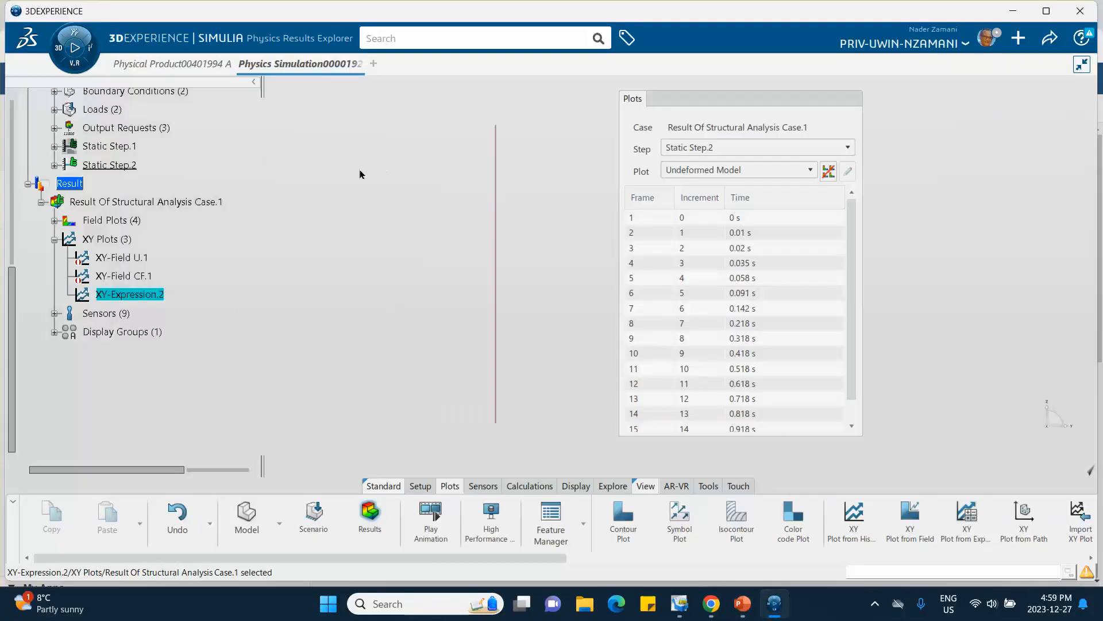
right_click(130, 259)
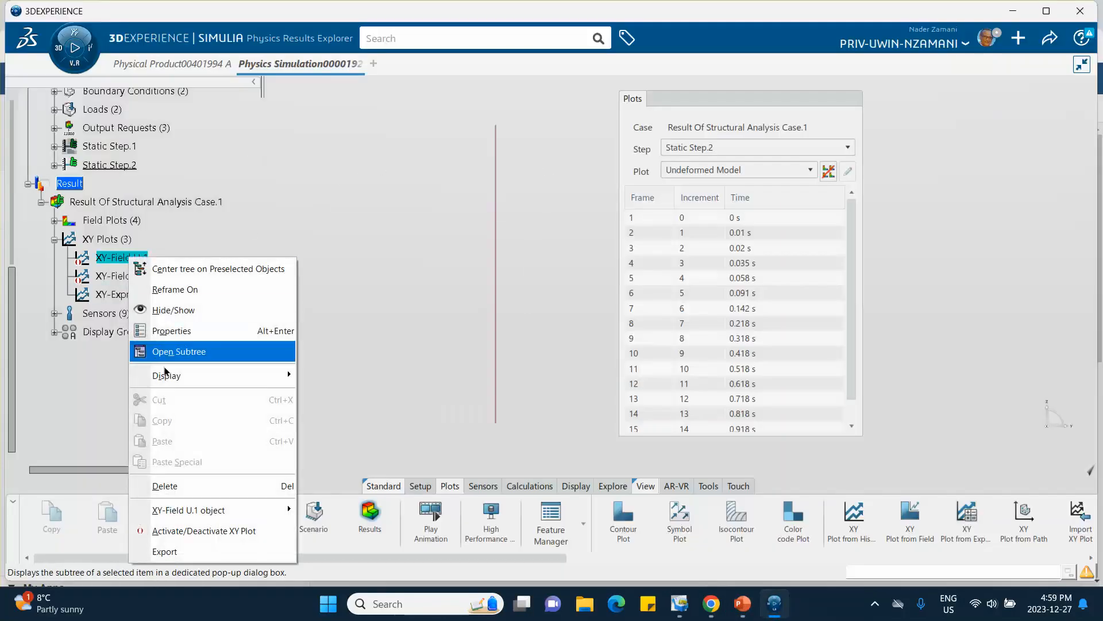
left_click(173, 485)
right_click(137, 257)
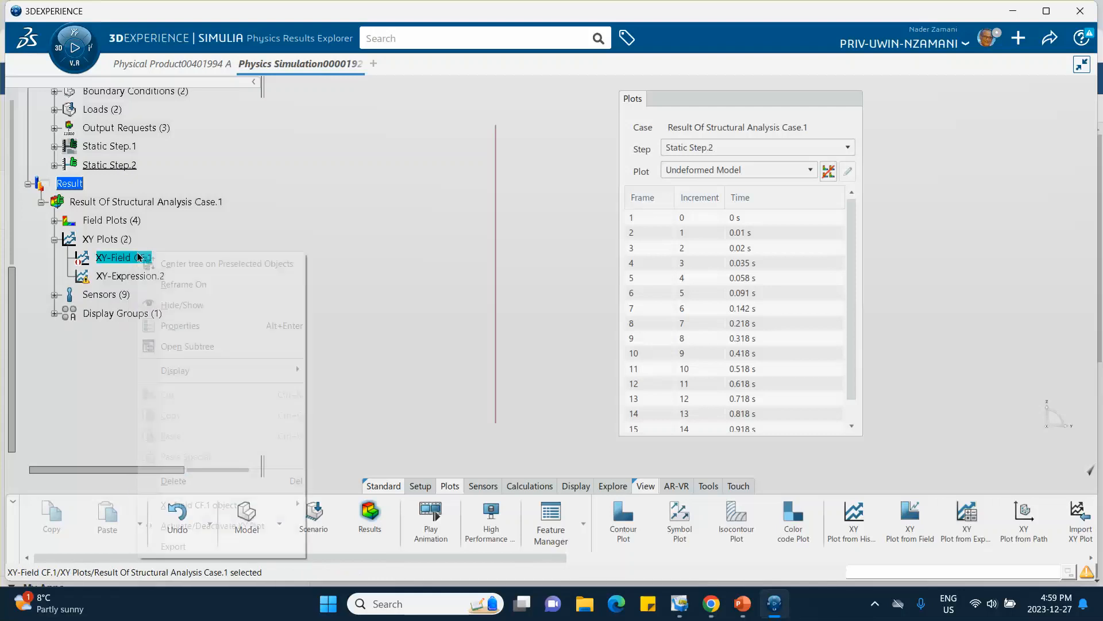
left_click(167, 481)
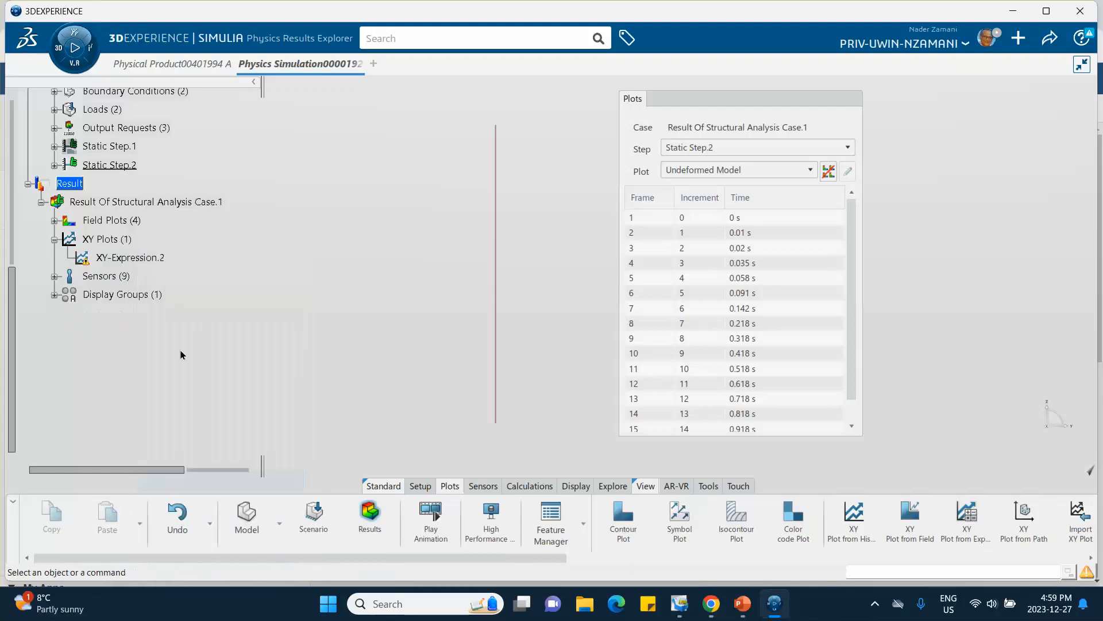
right_click(151, 259)
left_click(194, 486)
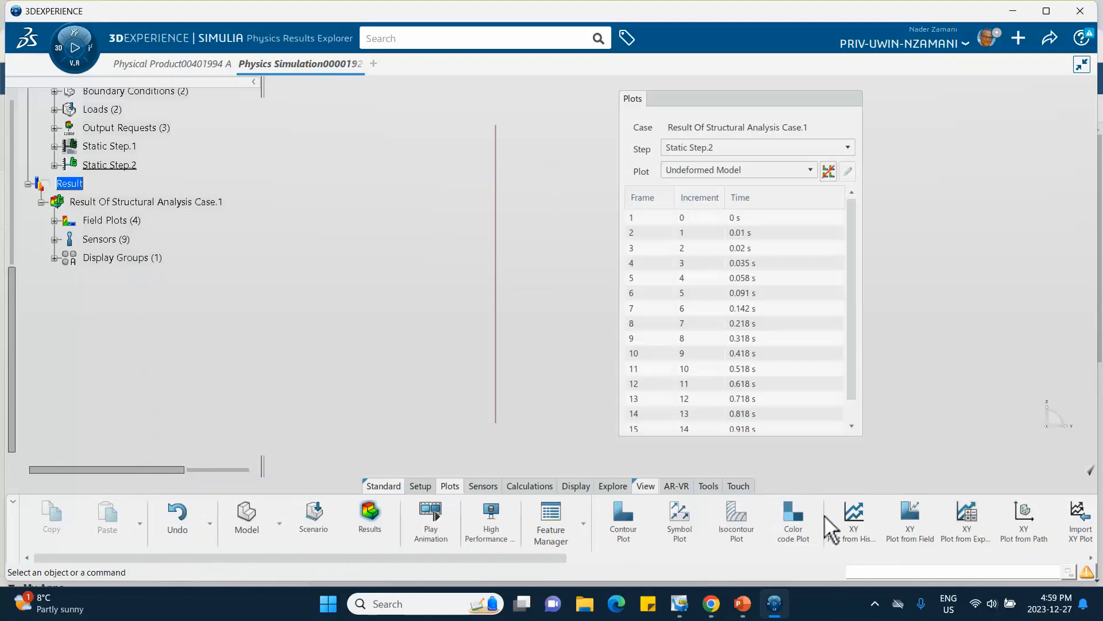
Step: Create an XY plot from field with the Displacement template, Magnitude quantity, at the column's top point (0, 0, 1000 mm) across all frames, and close the chart
left_click(917, 524)
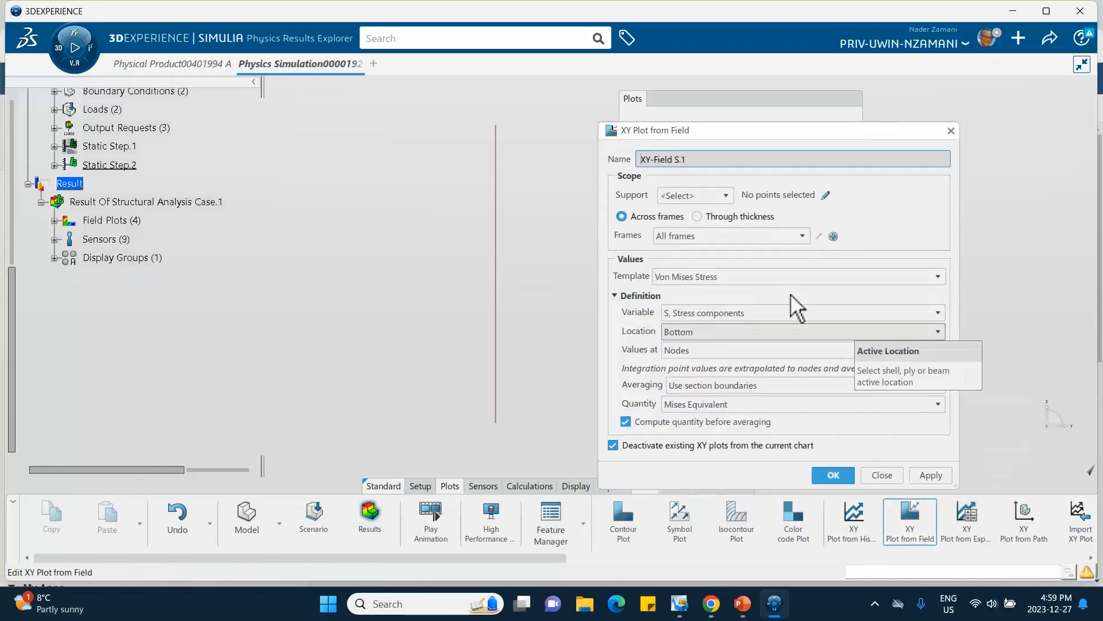
left_click_drag(767, 129, 755, 93)
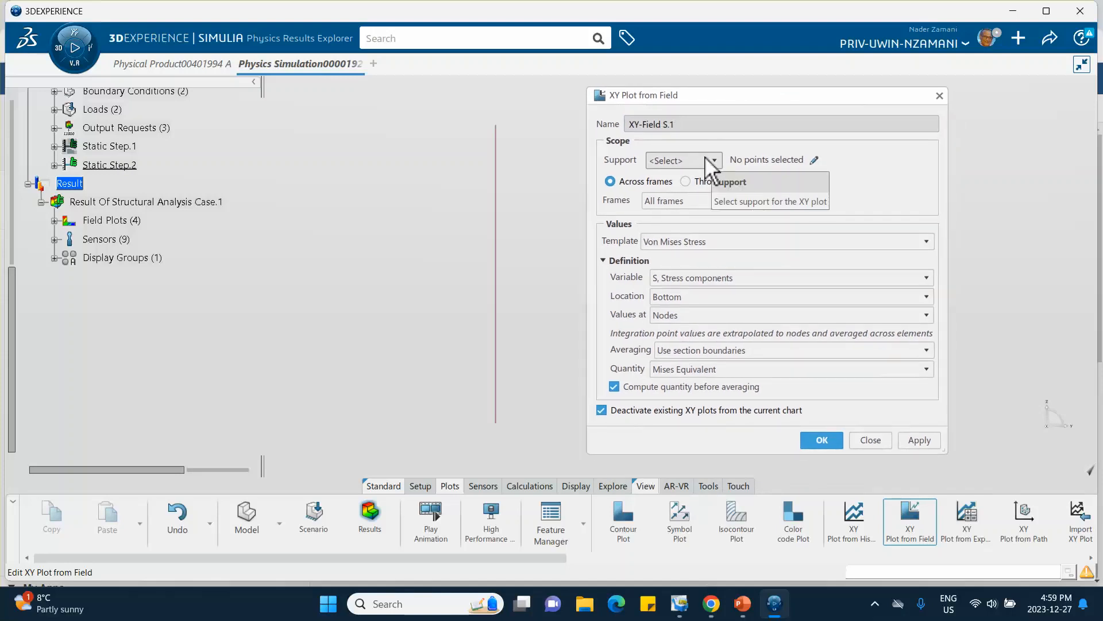
left_click(688, 243)
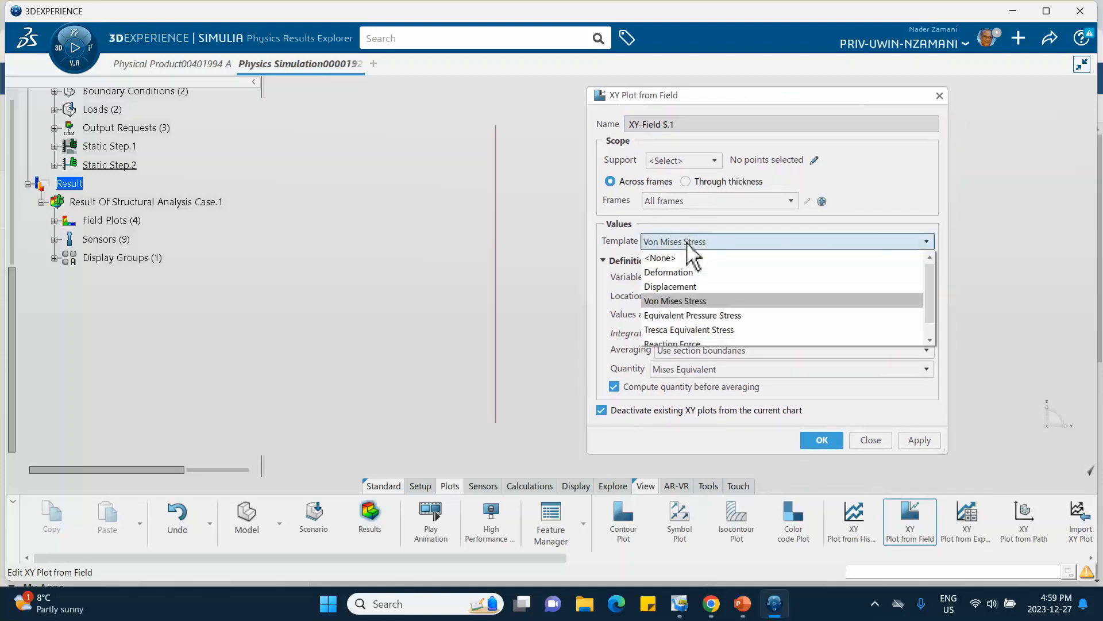
left_click(676, 286)
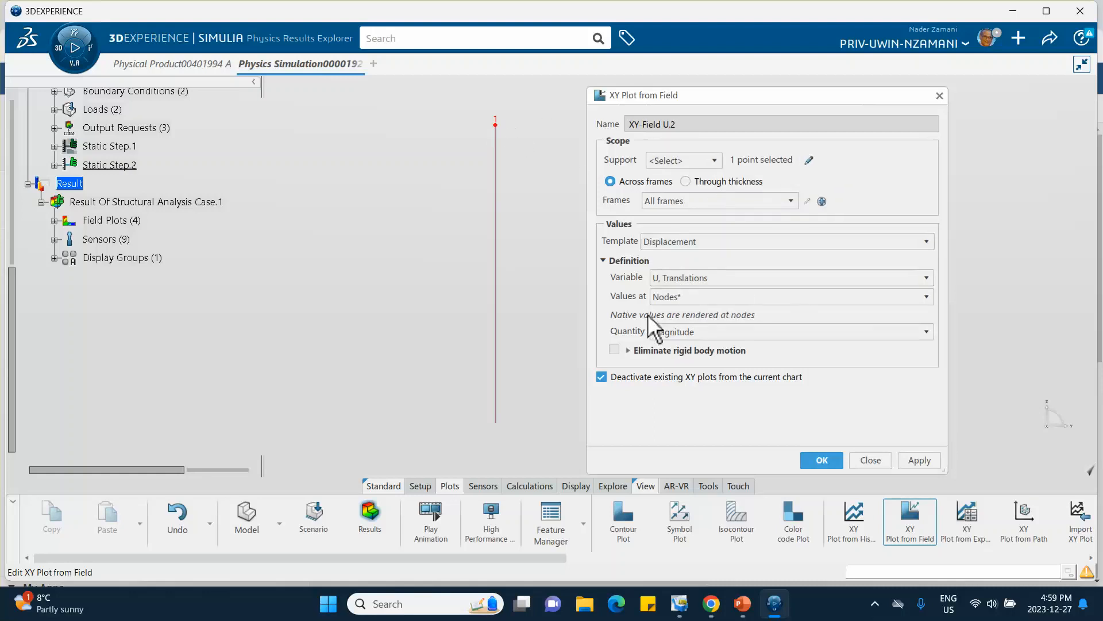
left_click(809, 160)
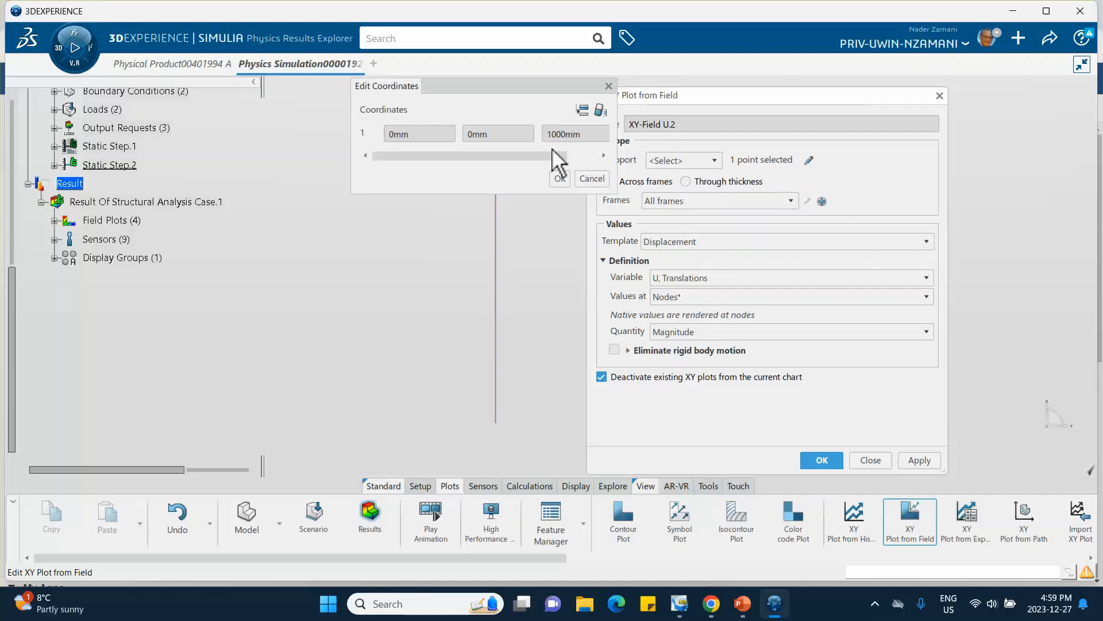
left_click(609, 87)
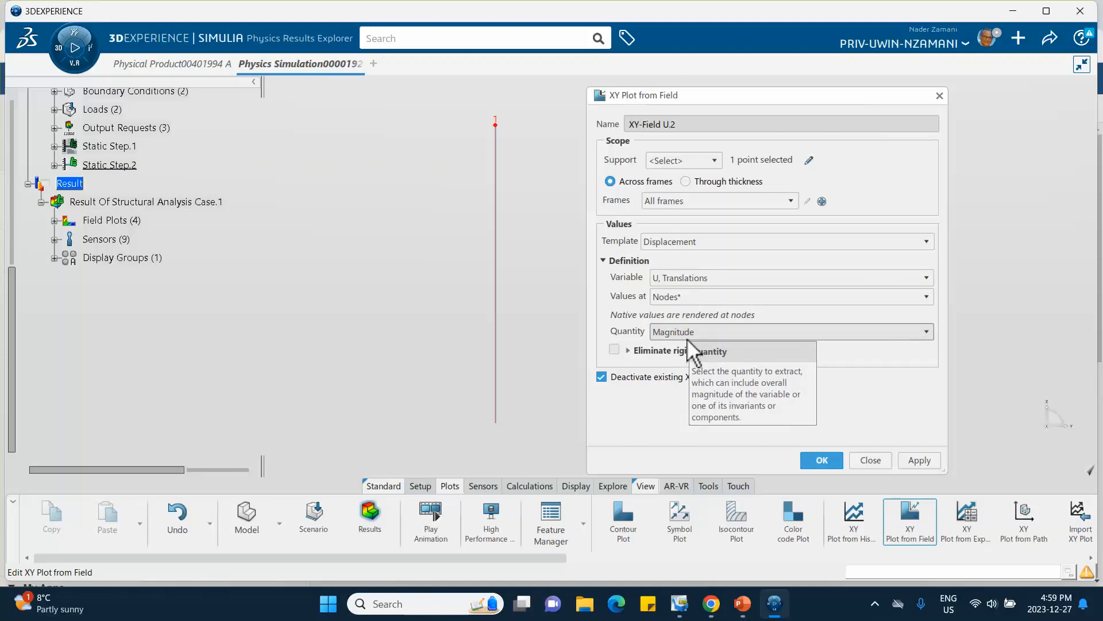
left_click(827, 463)
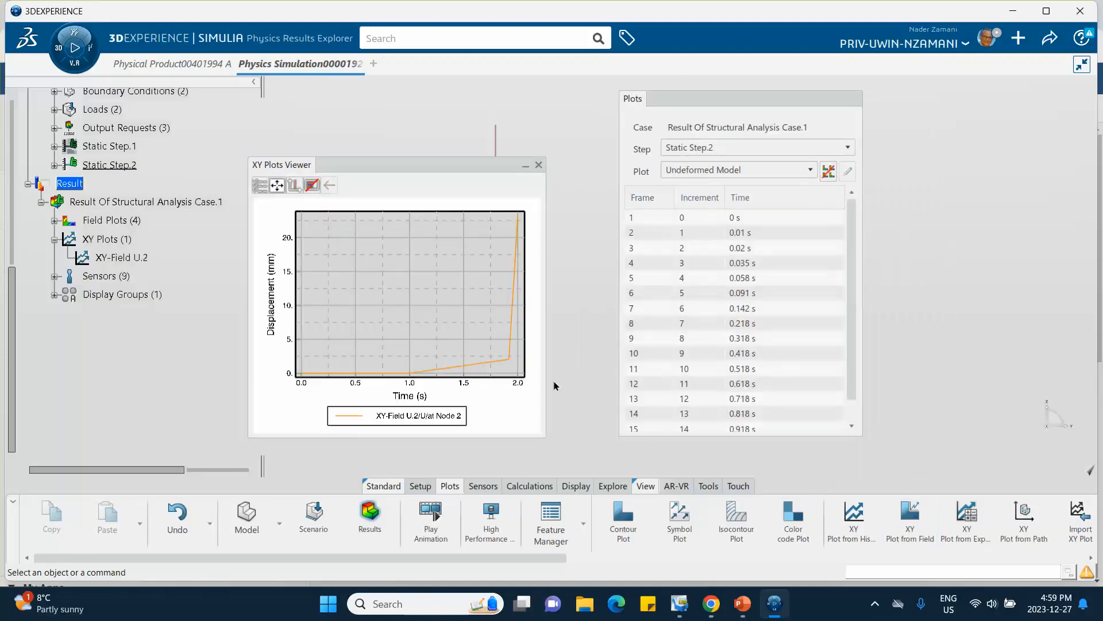
left_click(539, 165)
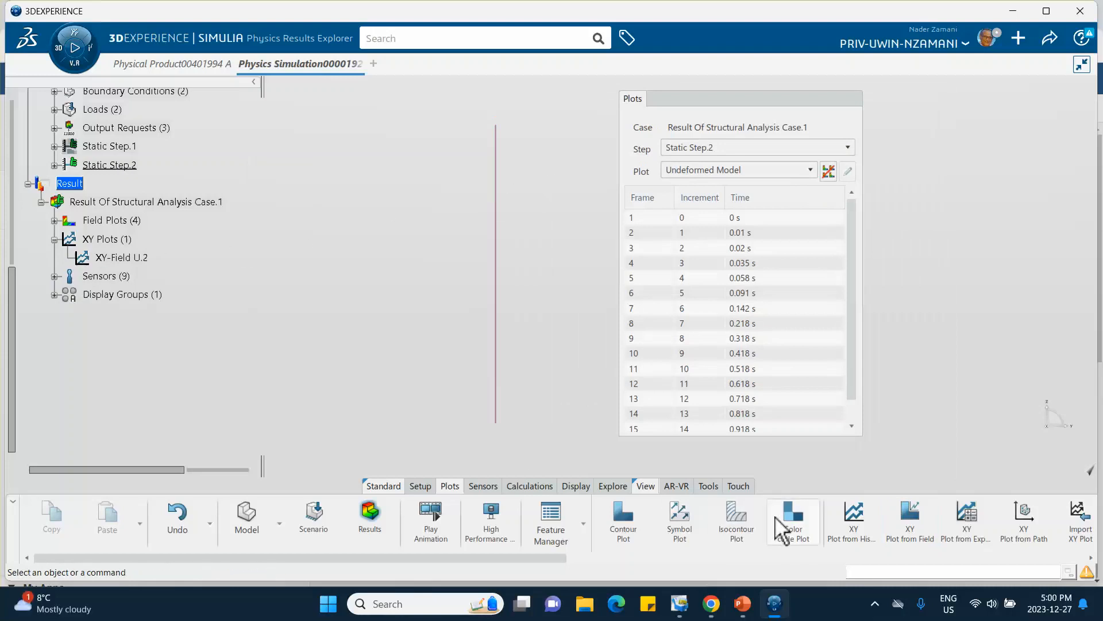
right_click(138, 258)
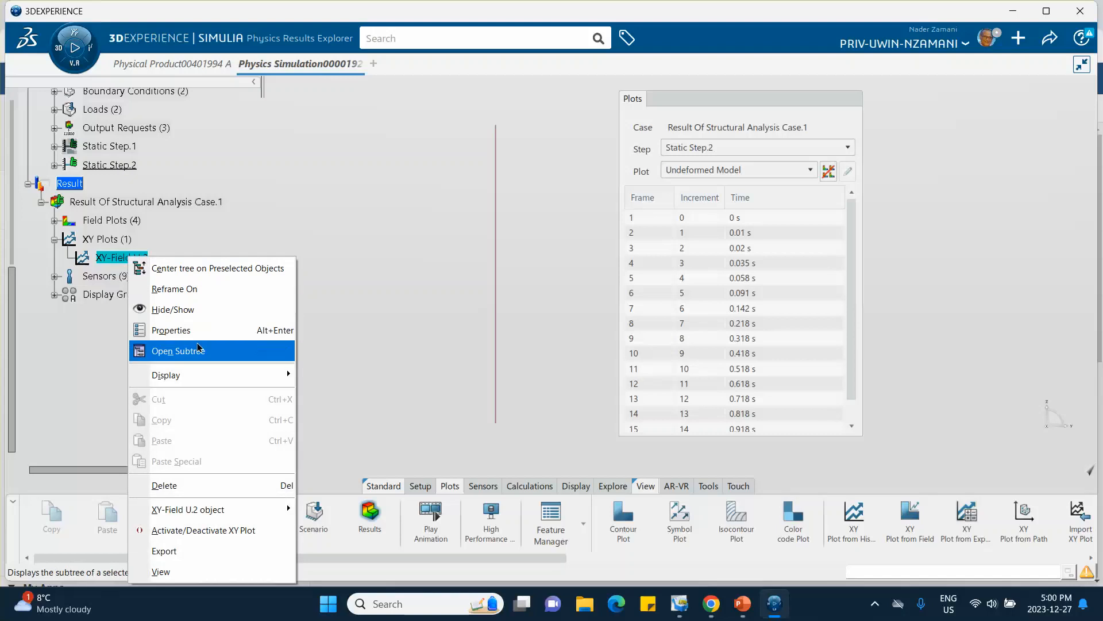
key("Escape")
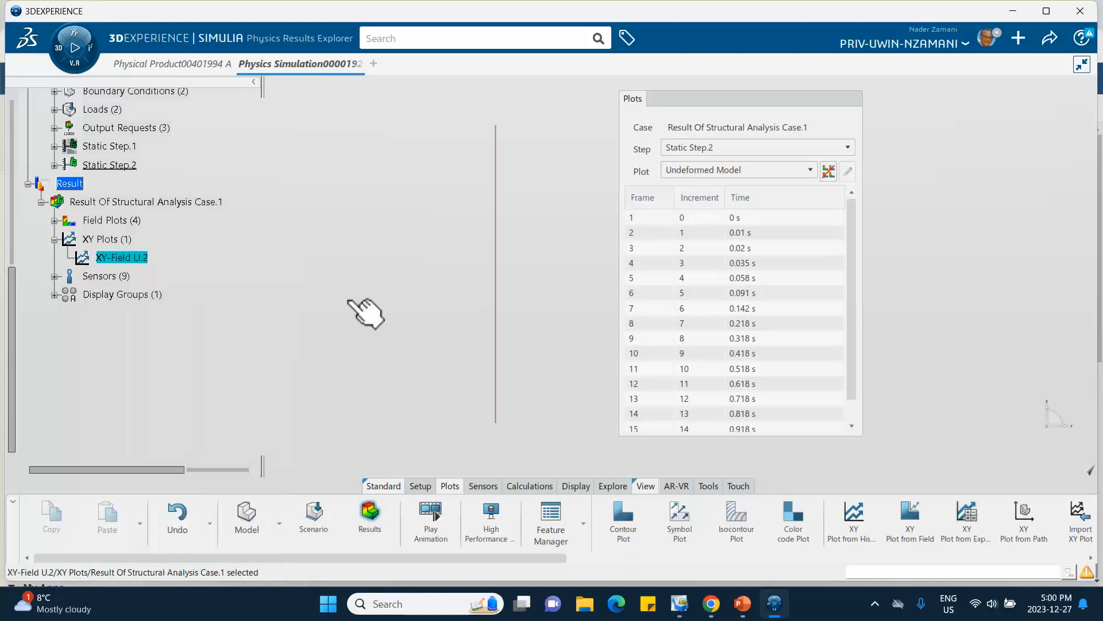
Step: Create an XY plot from field of CF, Concentrated forces with Magnitude quantity at the column's top point across all frames
left_click(911, 516)
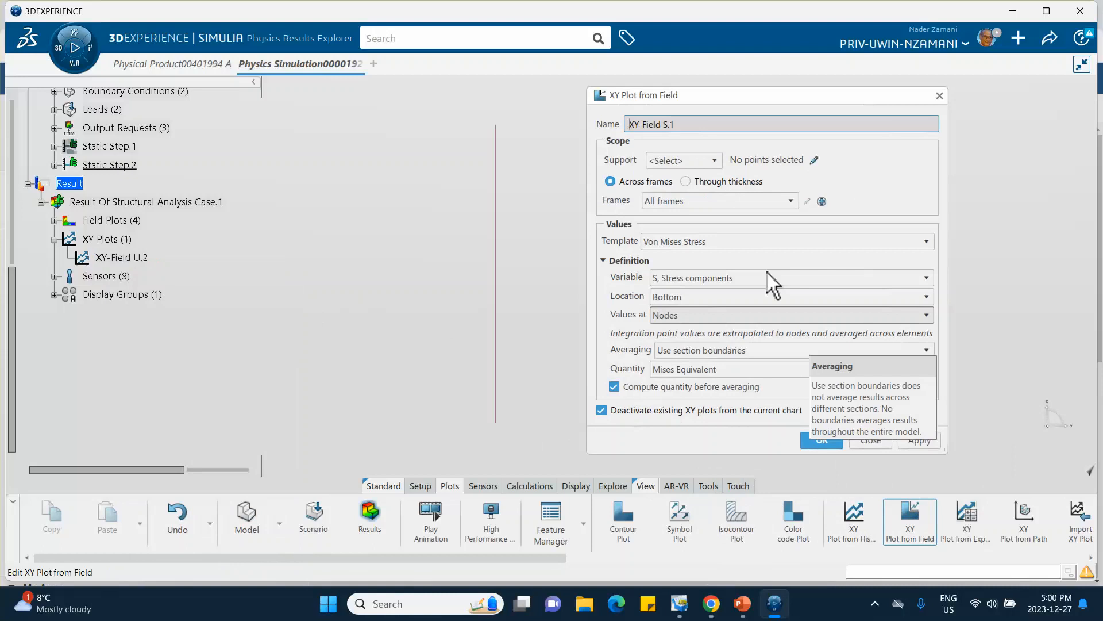
left_click(496, 125)
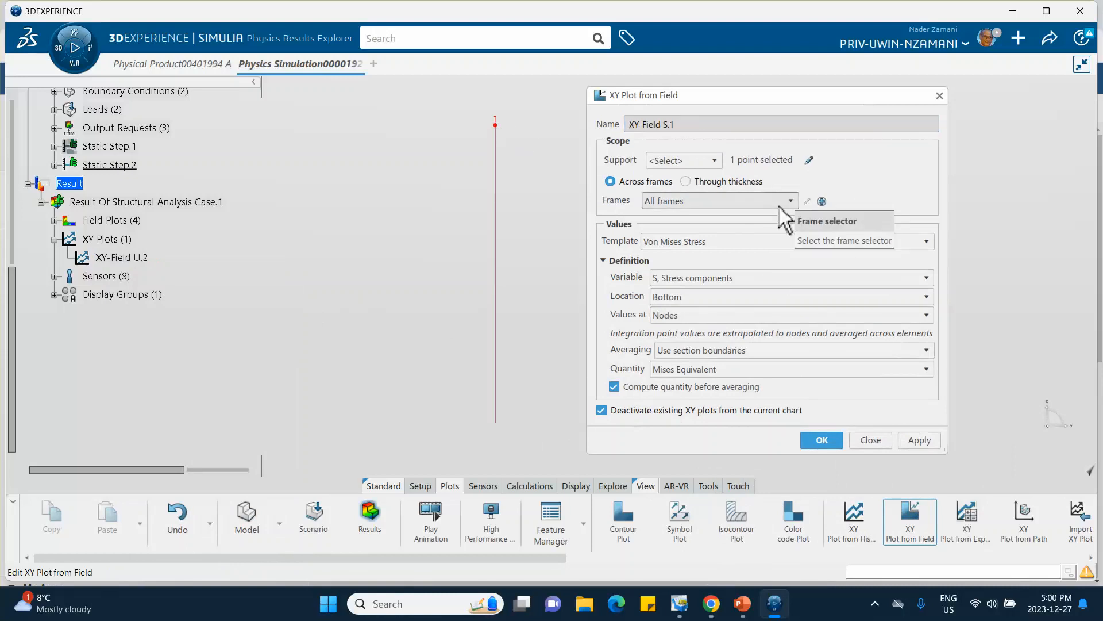
left_click(715, 240)
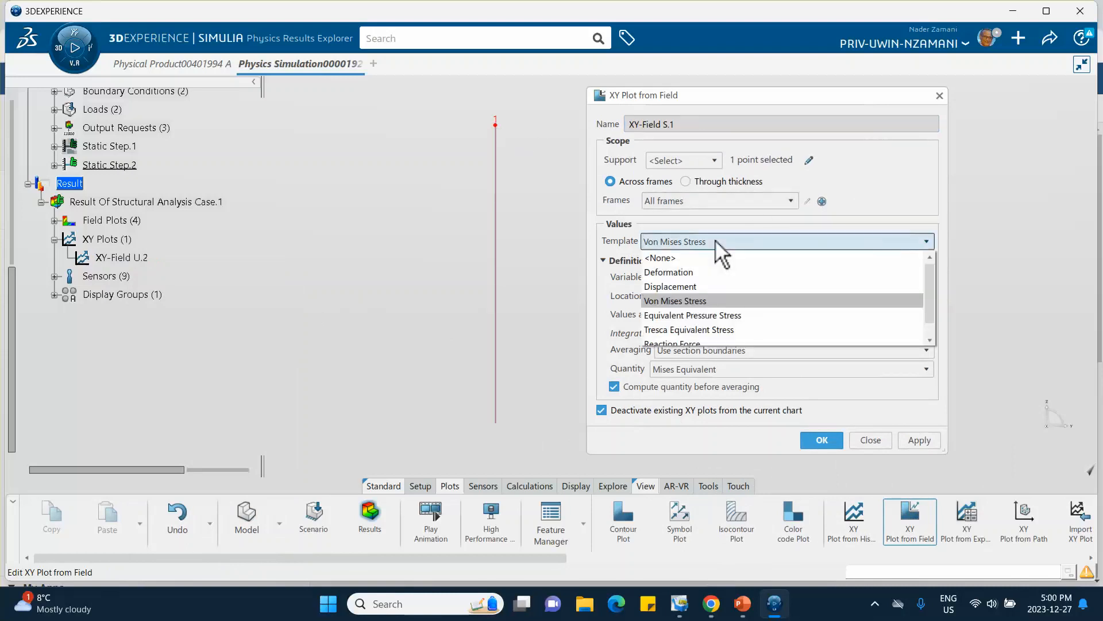
left_click(694, 344)
left_click(713, 278)
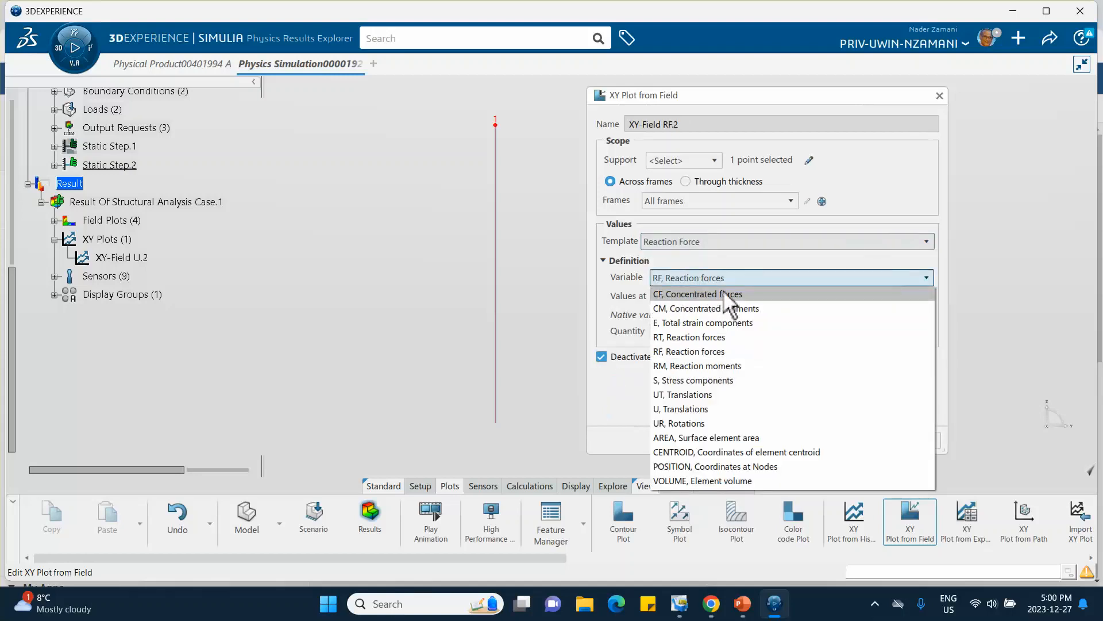
left_click(701, 294)
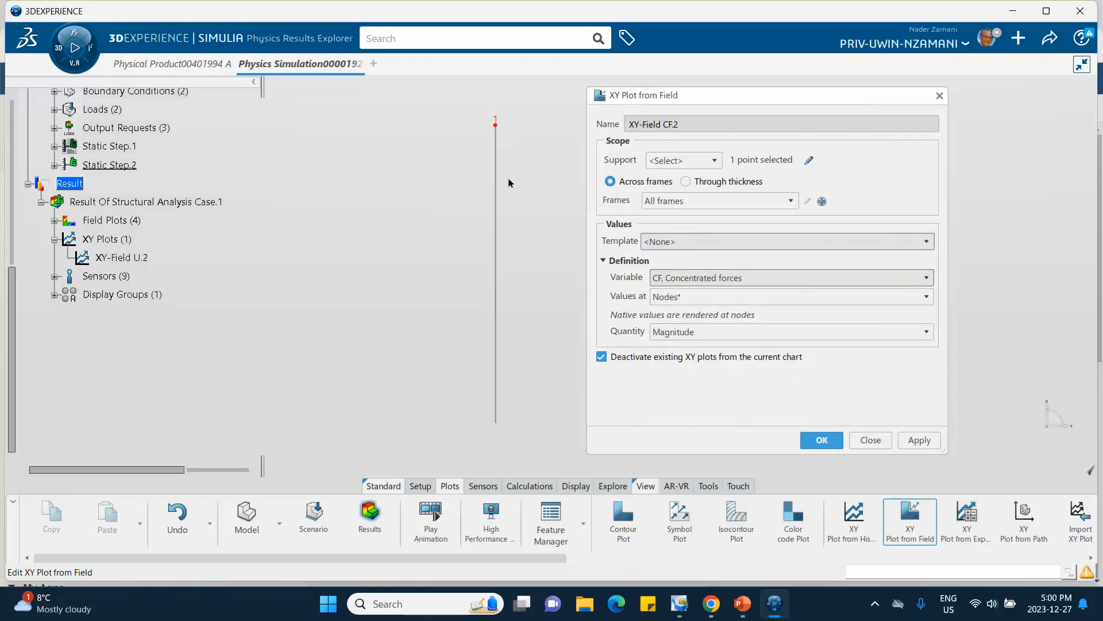
left_click(821, 440)
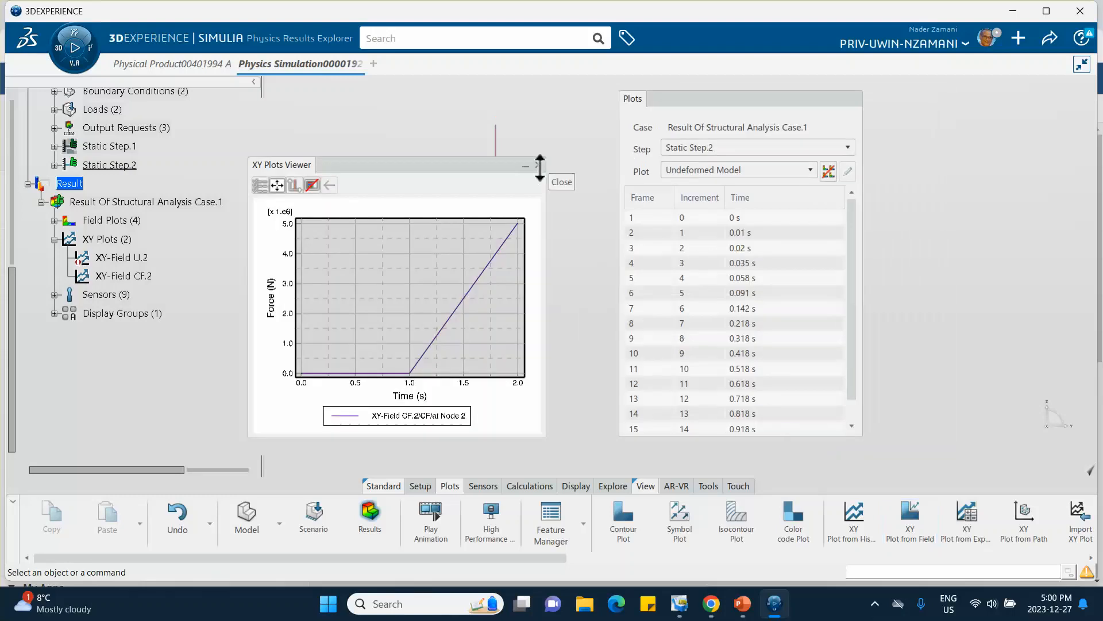
Step: Close the force-time chart and deactivate the XY-Field CF.2 plot in the results tree
left_click(539, 165)
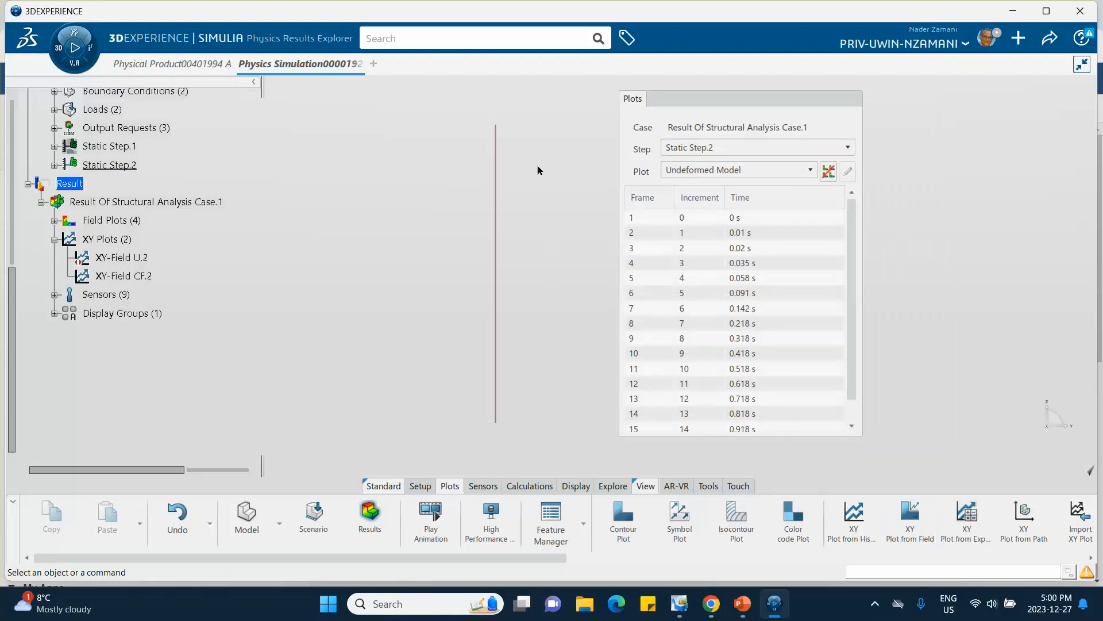
right_click(140, 276)
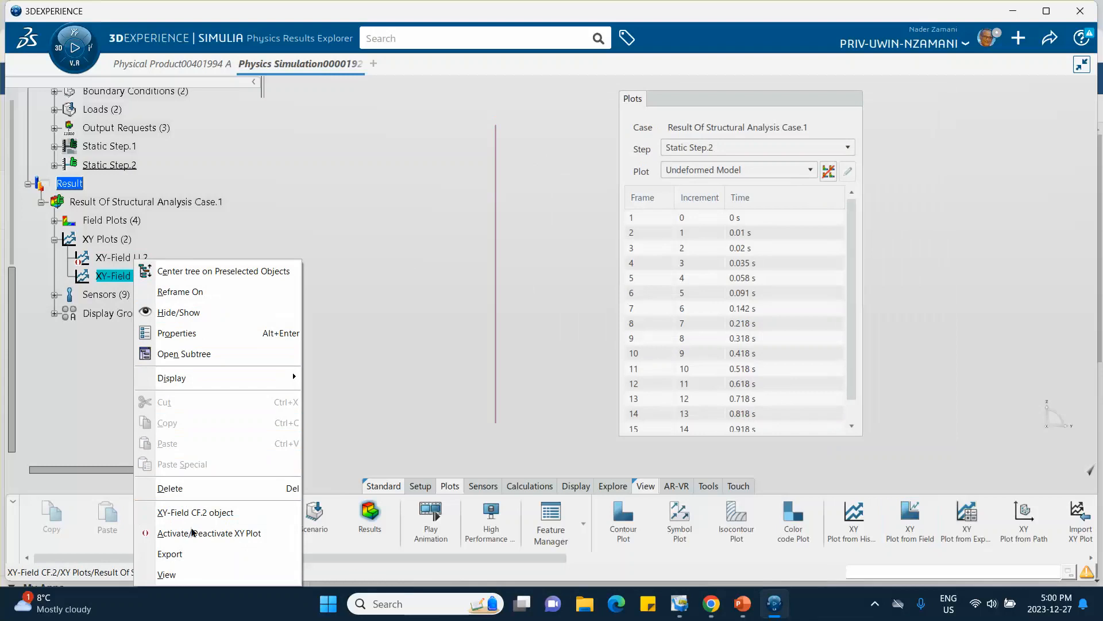
left_click(194, 534)
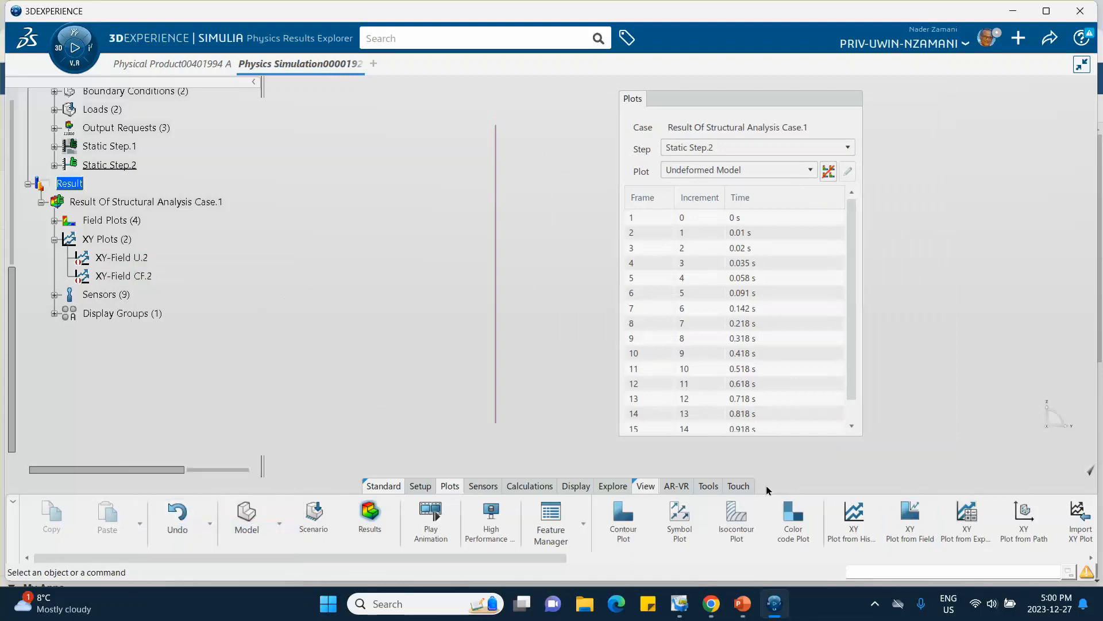
Step: Create an XY plot from the expression combine($xy1,$xy2), using XY-Field U.2/U for X and XY-Field CF.2/CF for Y, and inspect the curve's bend point
left_click(972, 520)
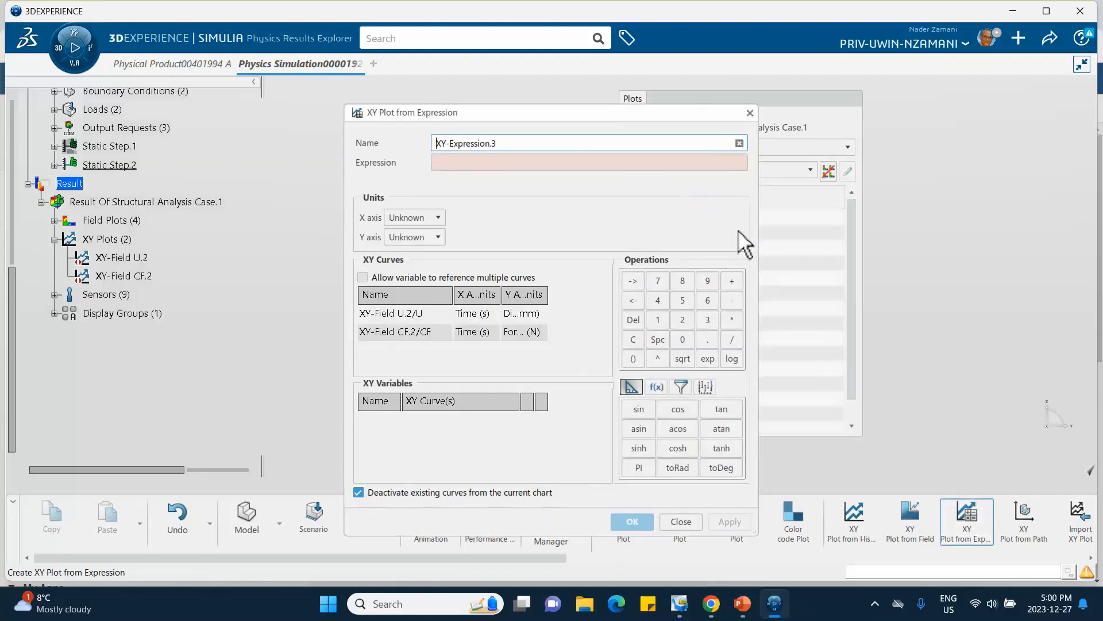
left_click(657, 386)
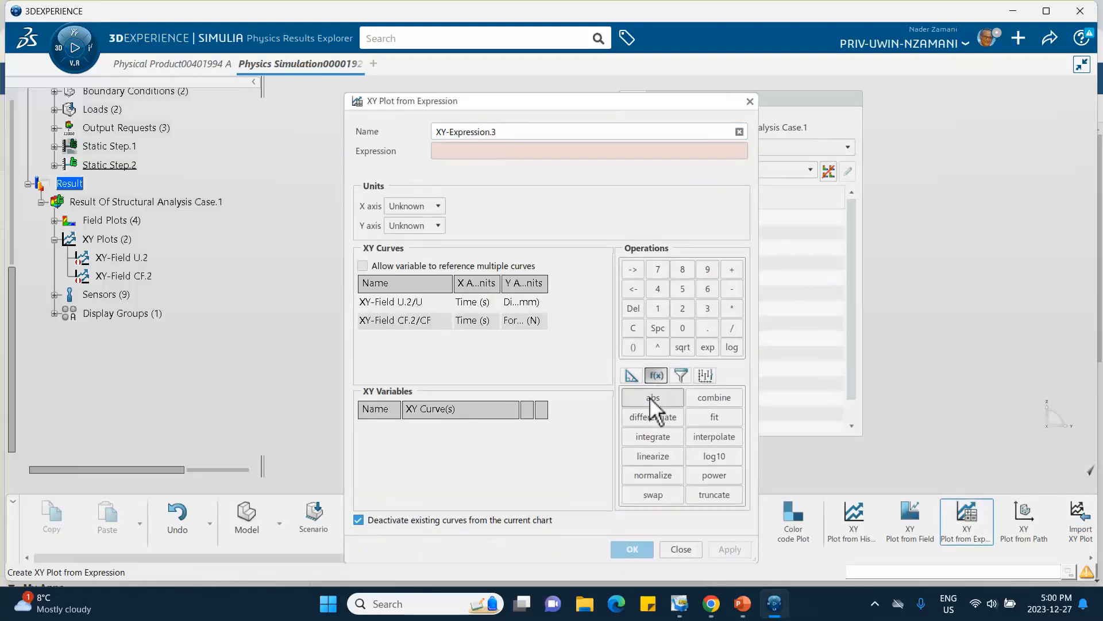
left_click(718, 398)
left_click(390, 302)
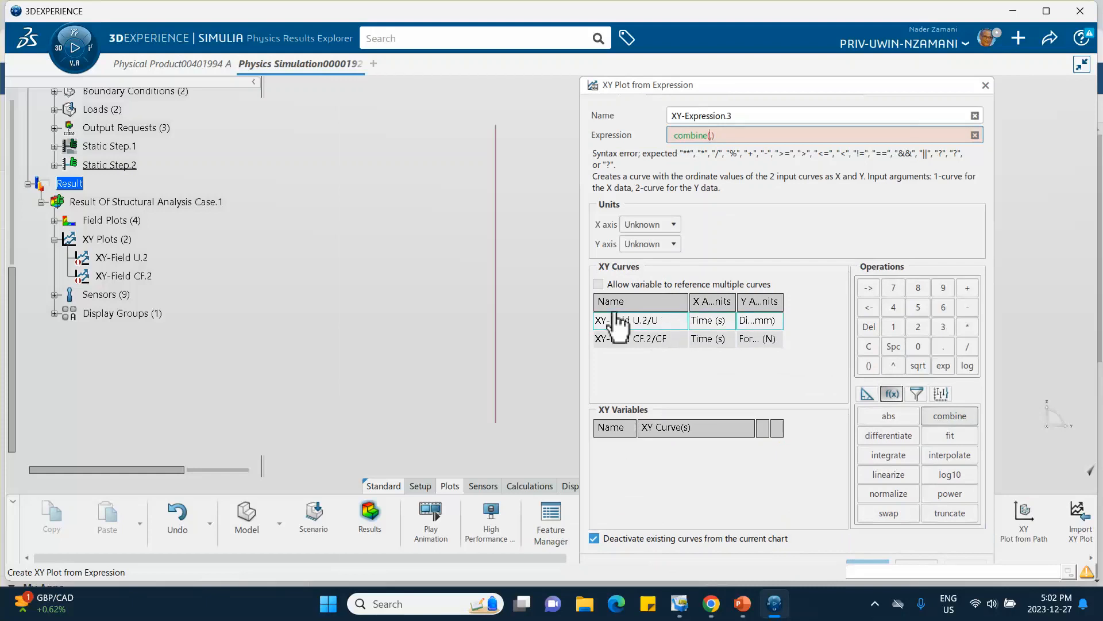
left_click(656, 322)
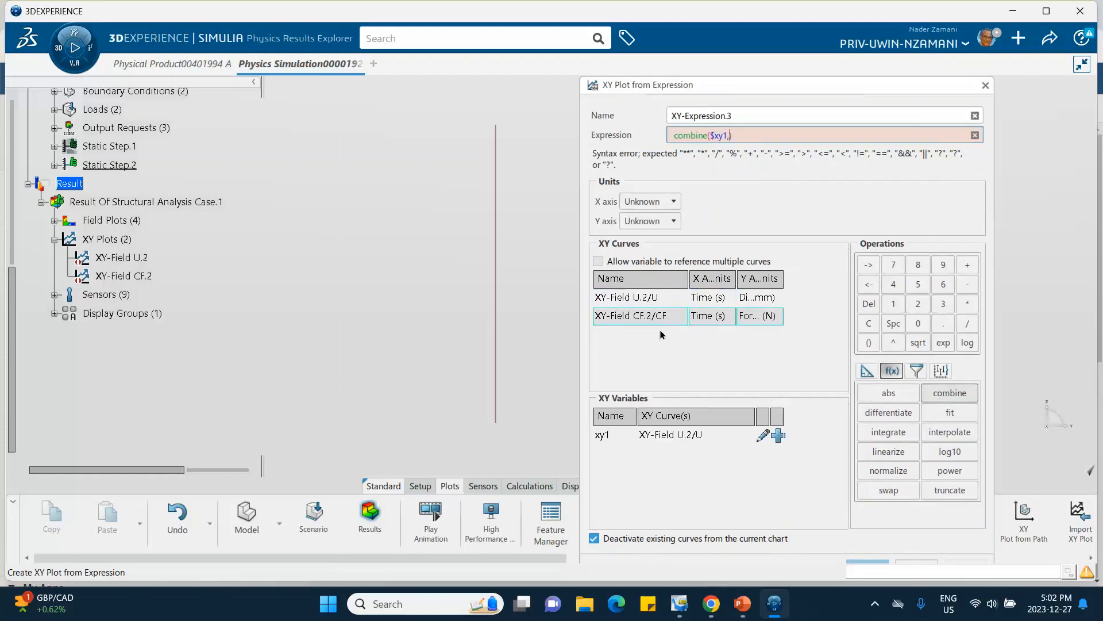
left_click(668, 318)
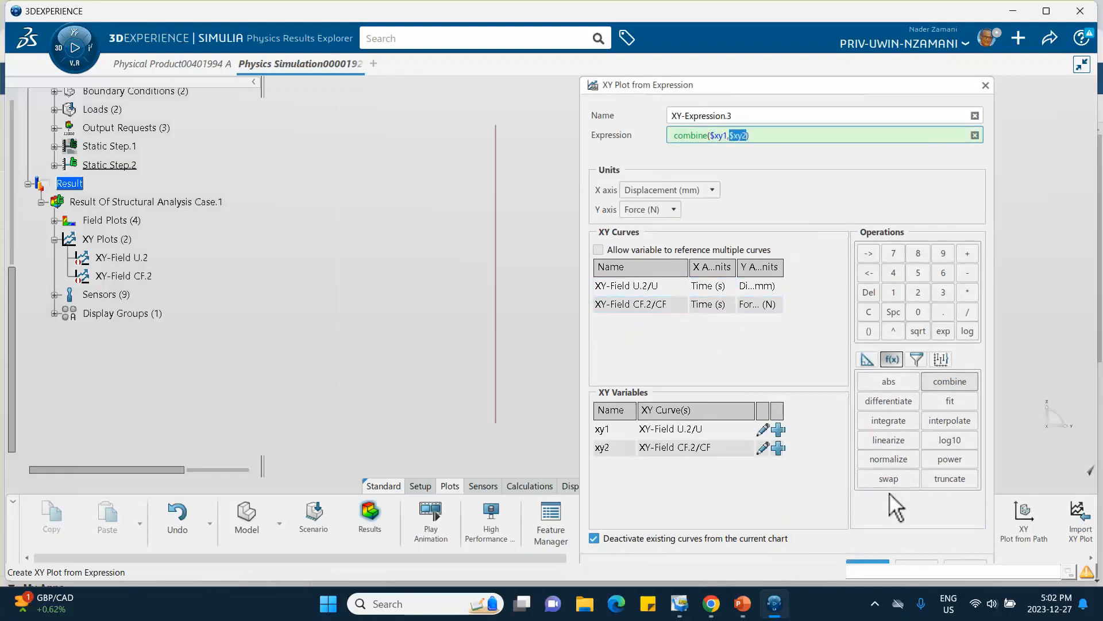
left_click(866, 568)
mouse_move(319, 237)
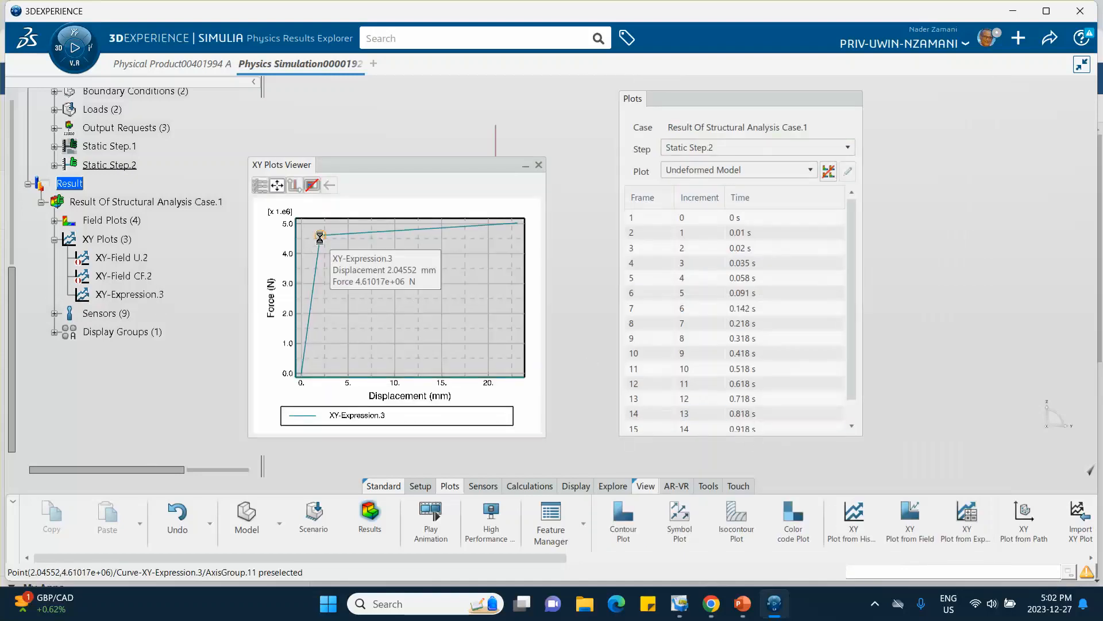